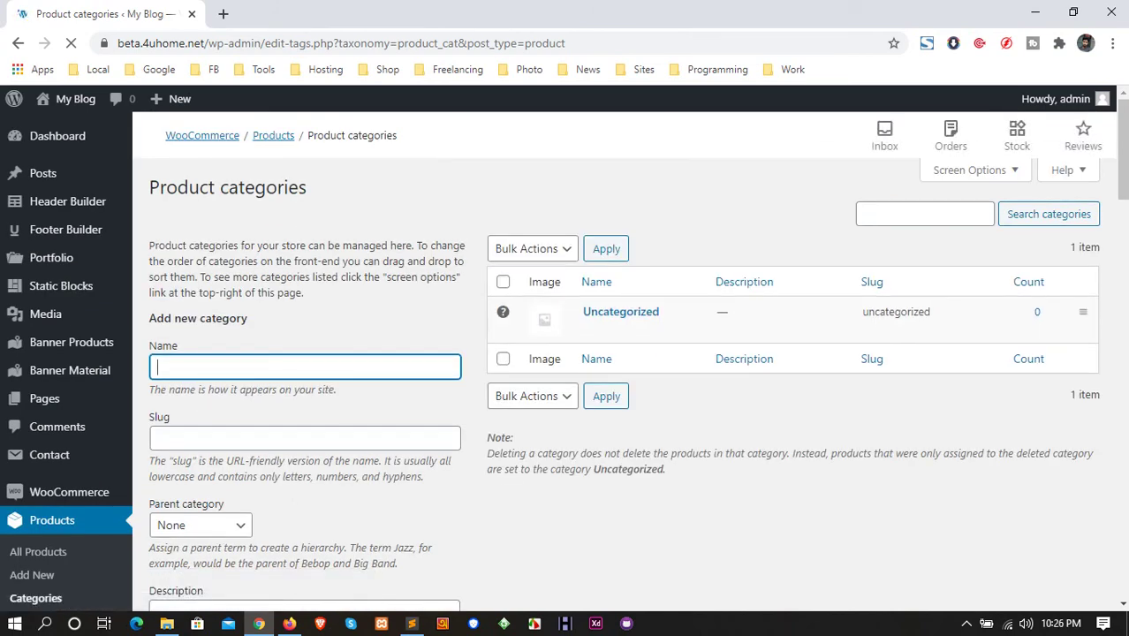
Add a new product category named "Living Room".
text(Li)
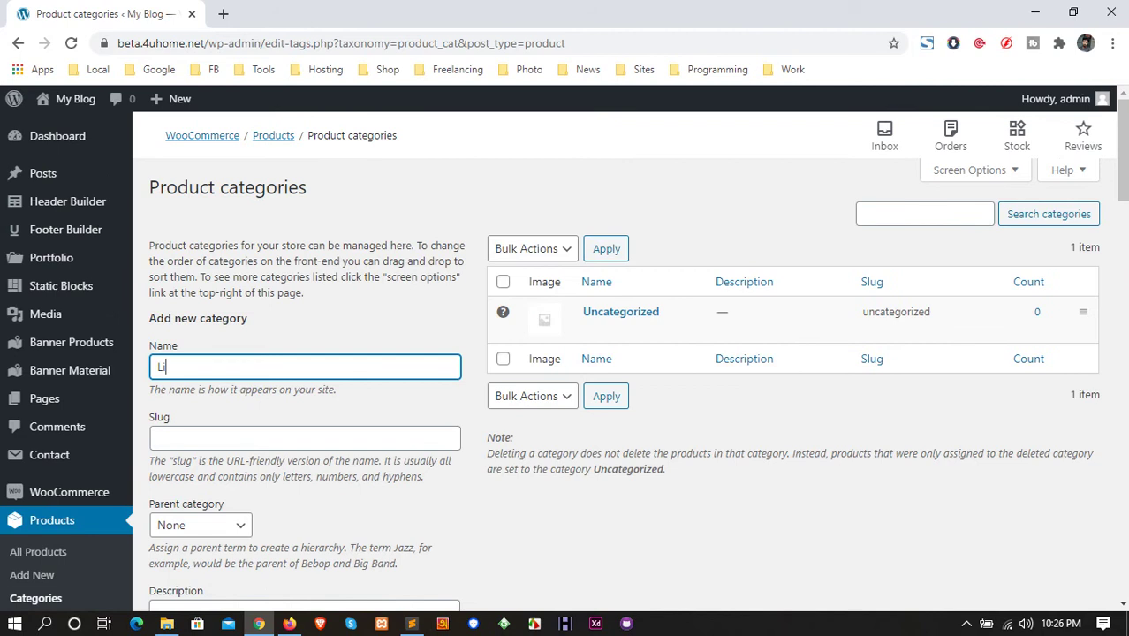
text(ving Room)
key(Return)
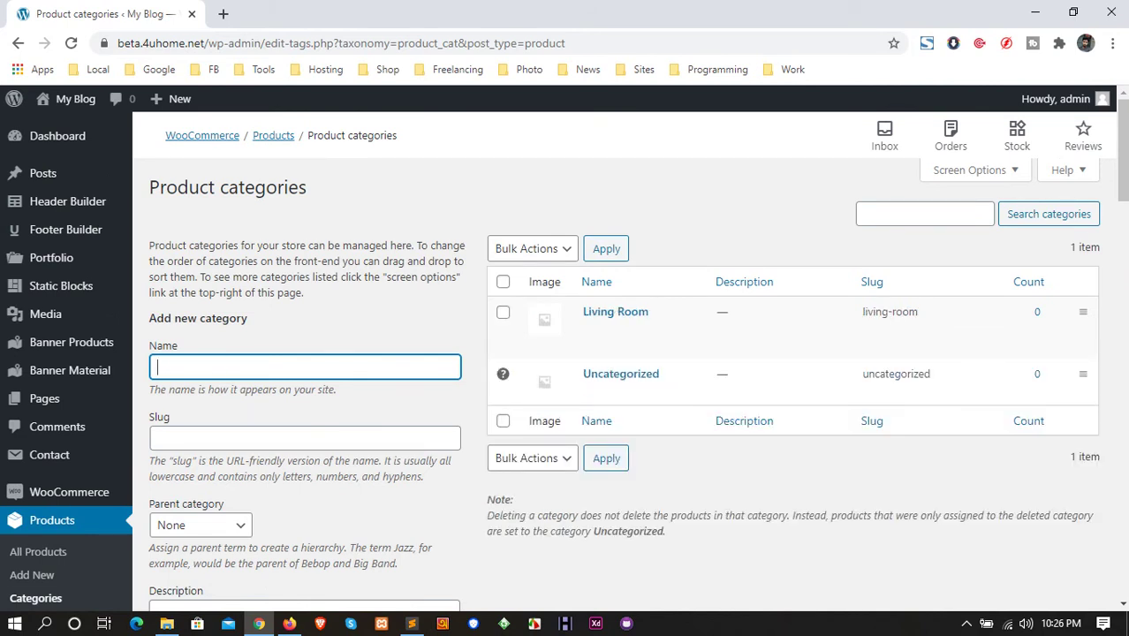
Add "Furniture" and "Accessories" as subcategories of the Living Room category.
scroll(354, 398, down, 1)
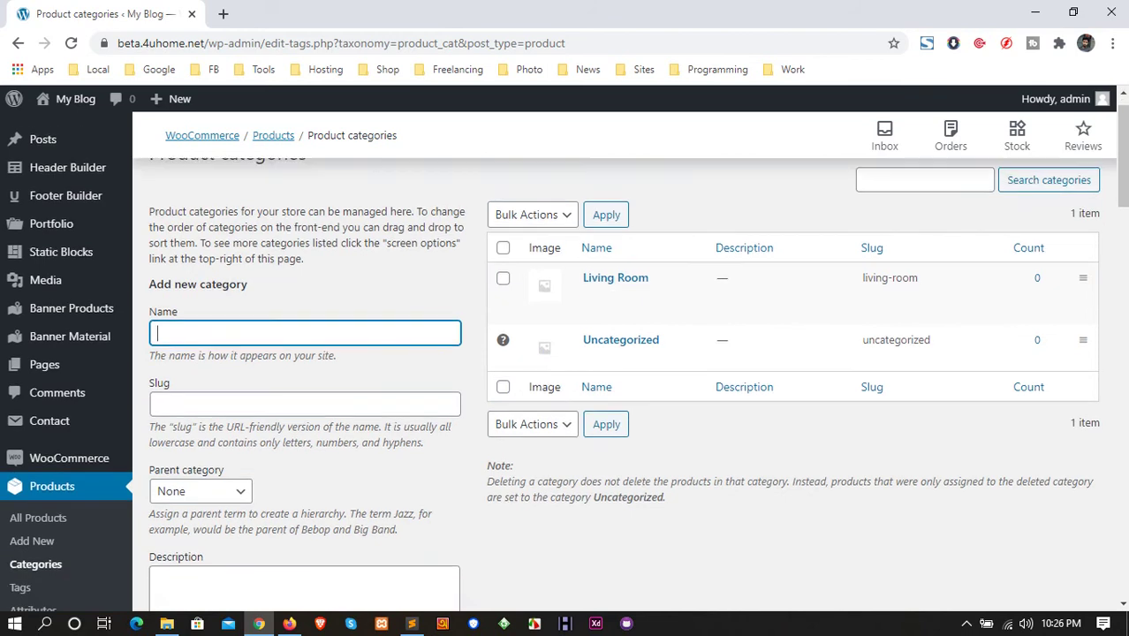
click(200, 415)
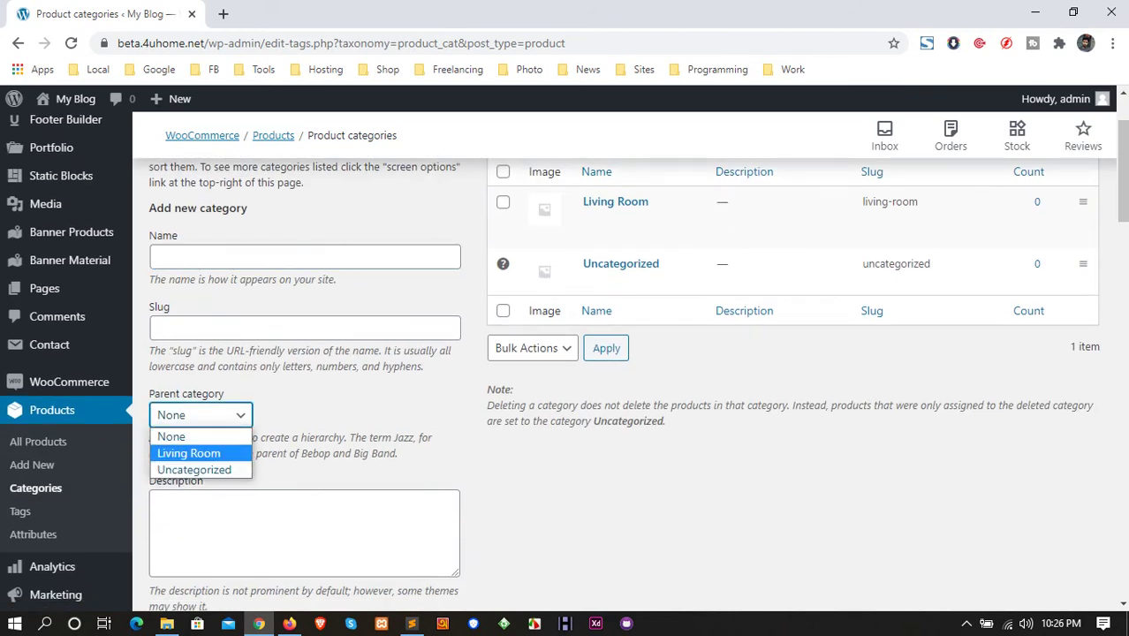
click(189, 454)
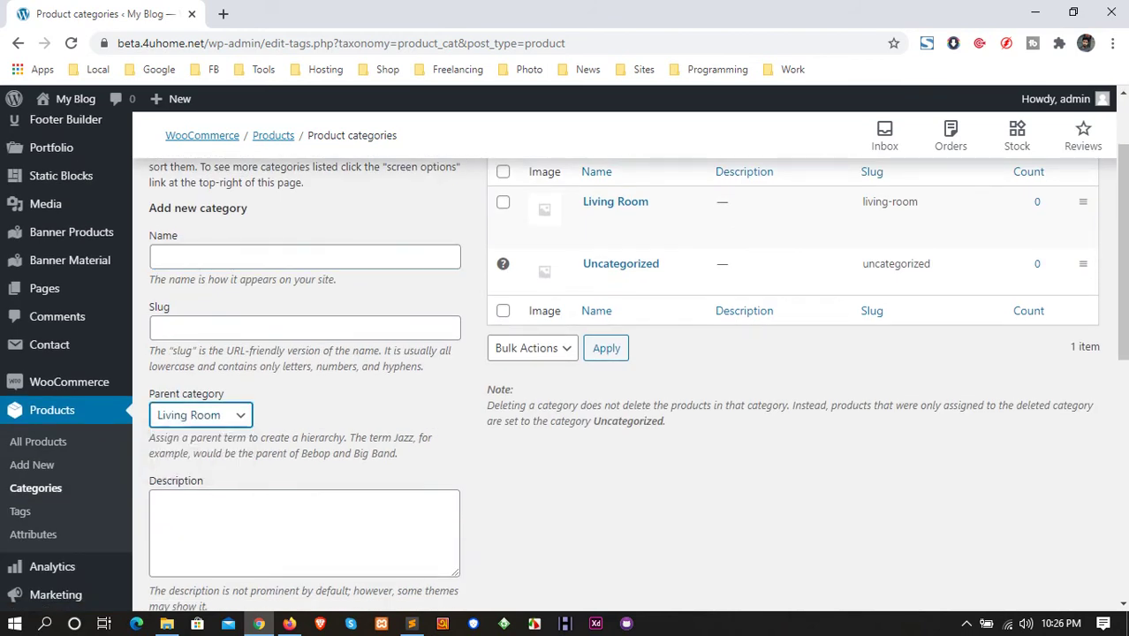
click(209, 257)
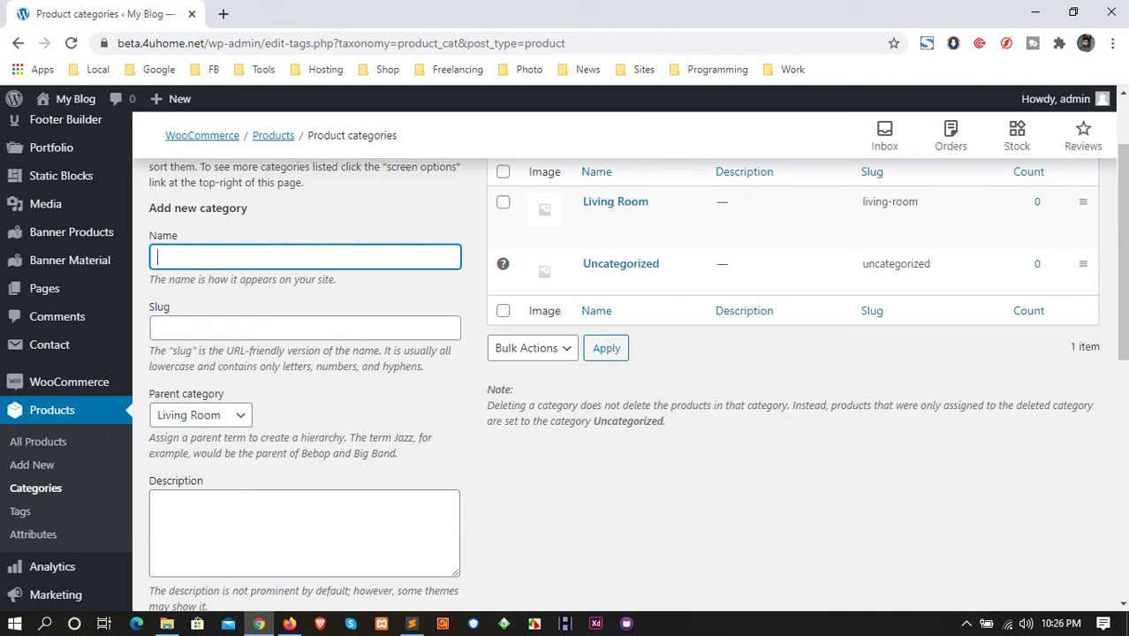
text(Furniture)
key(Return)
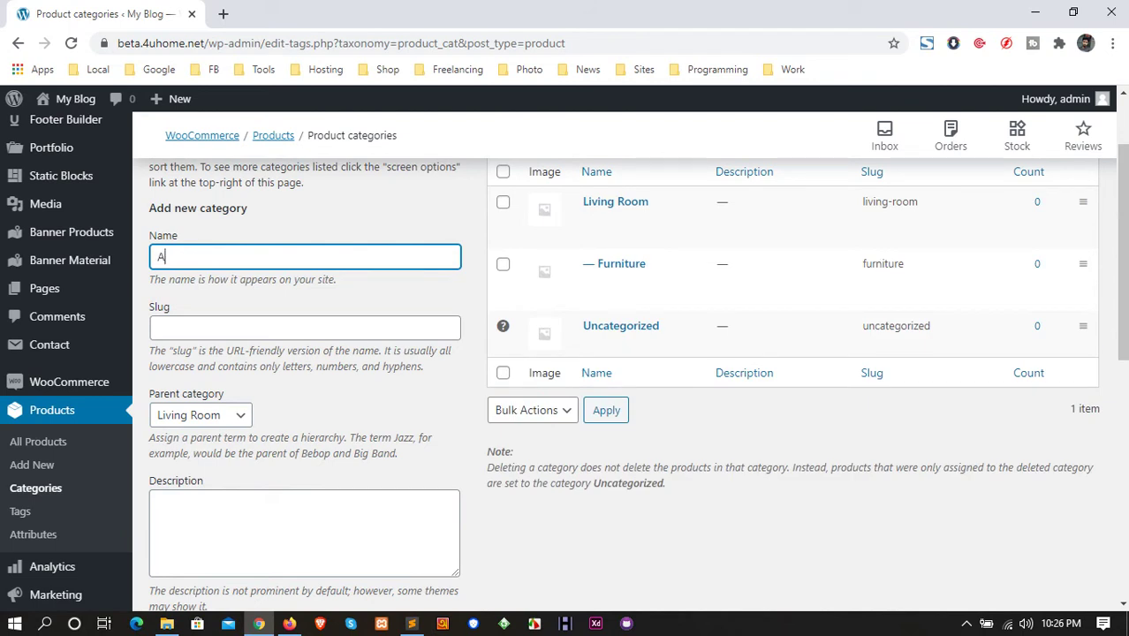
text(Accessories)
key(Return)
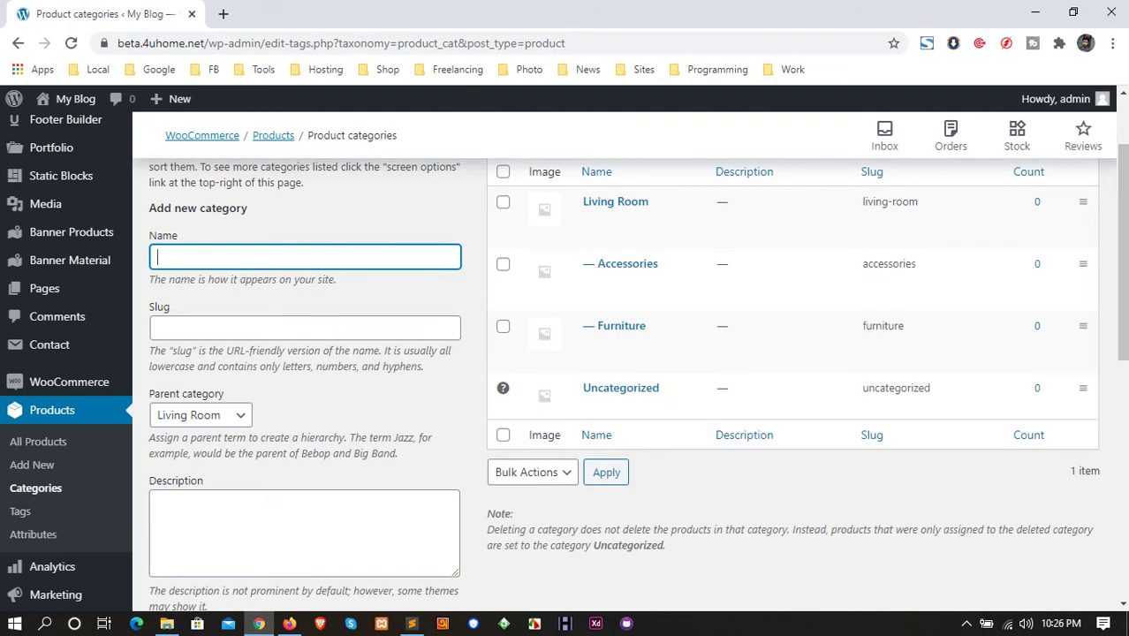
Add "Sofa" and "Chair" as subcategories with Furniture as their parent category.
click(201, 415)
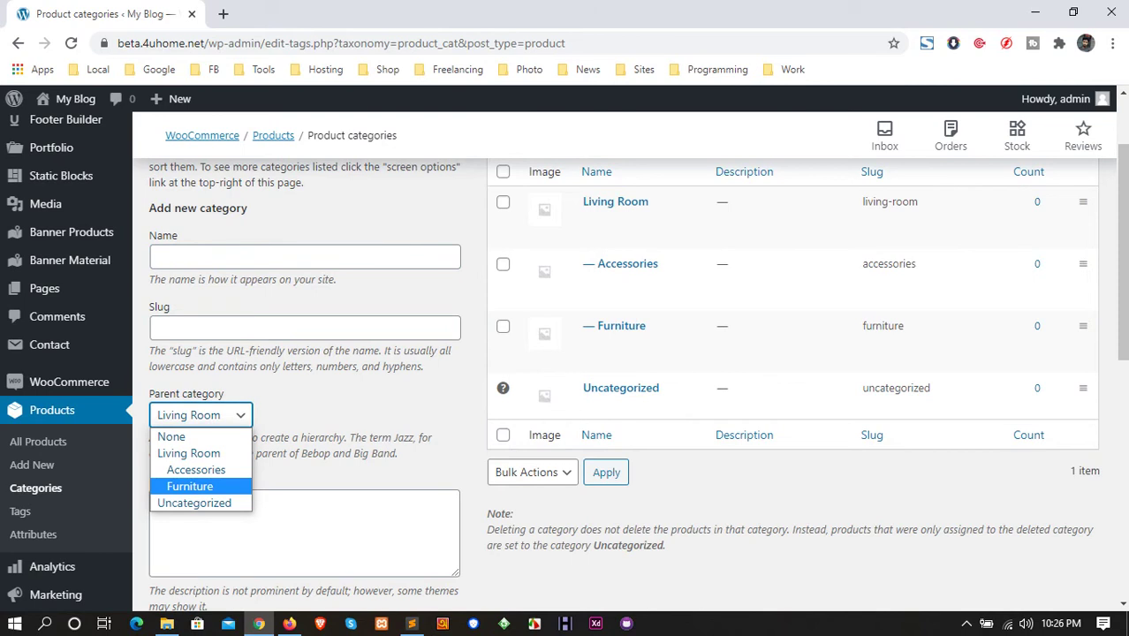
click(190, 486)
click(305, 257)
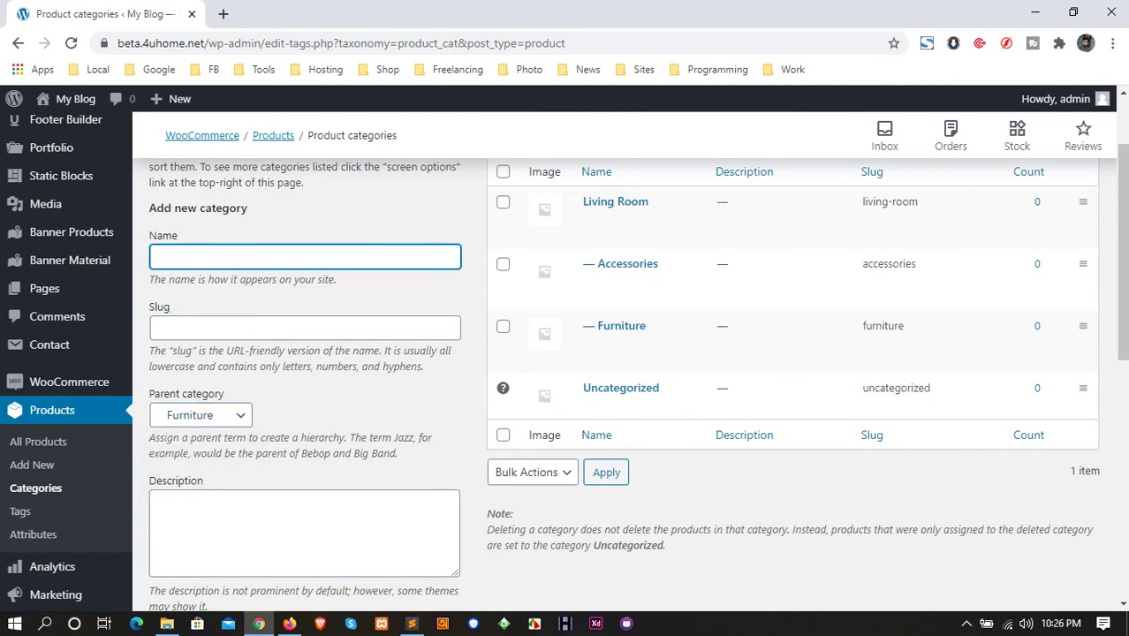
text(Sofa)
key(Return)
text(Chair)
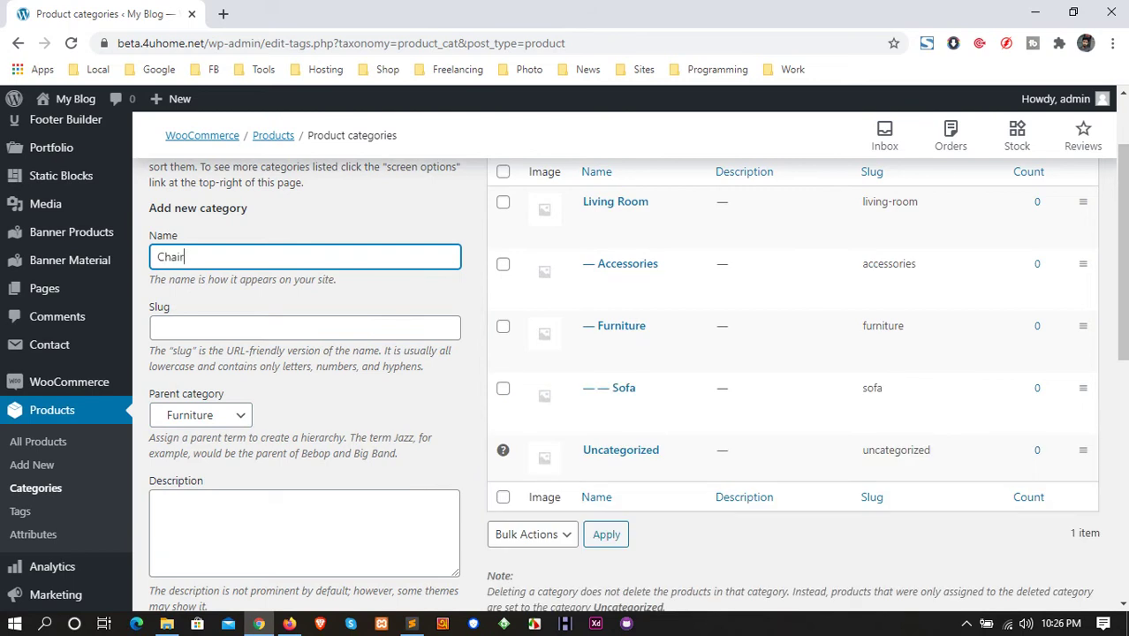
key(Return)
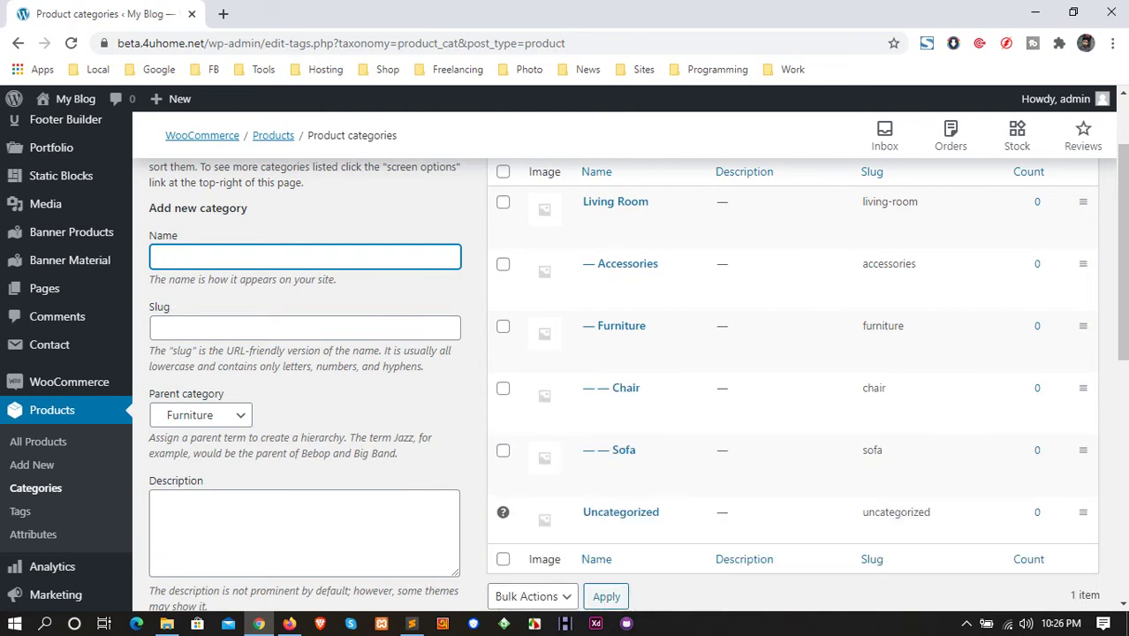
Start a new product and name it "The product title".
scroll(35, 335, down, 3)
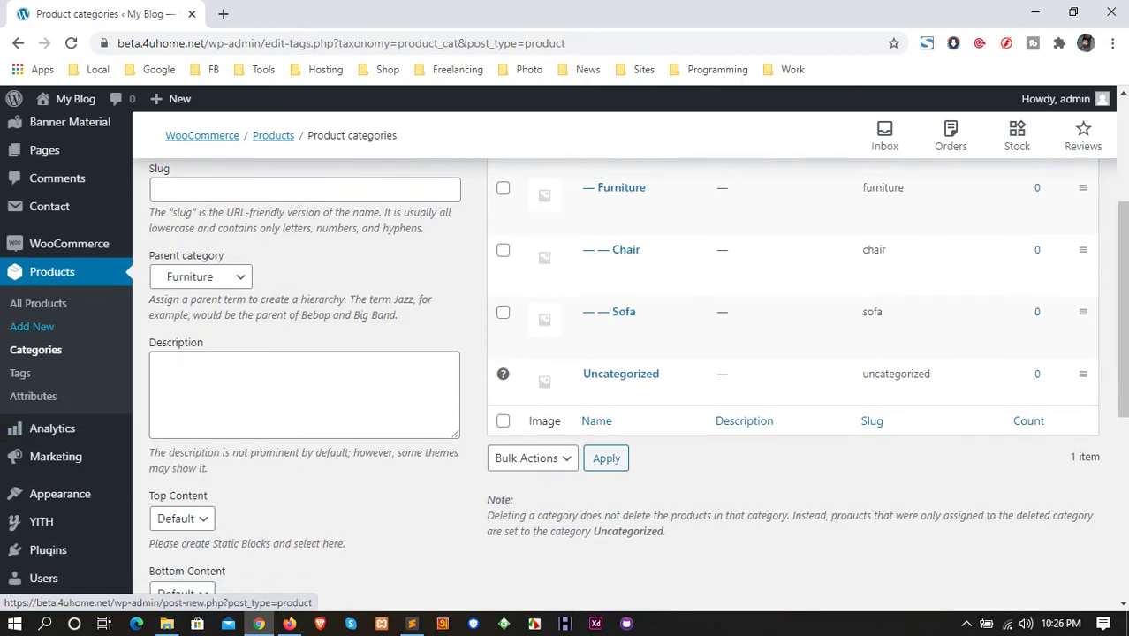
click(32, 326)
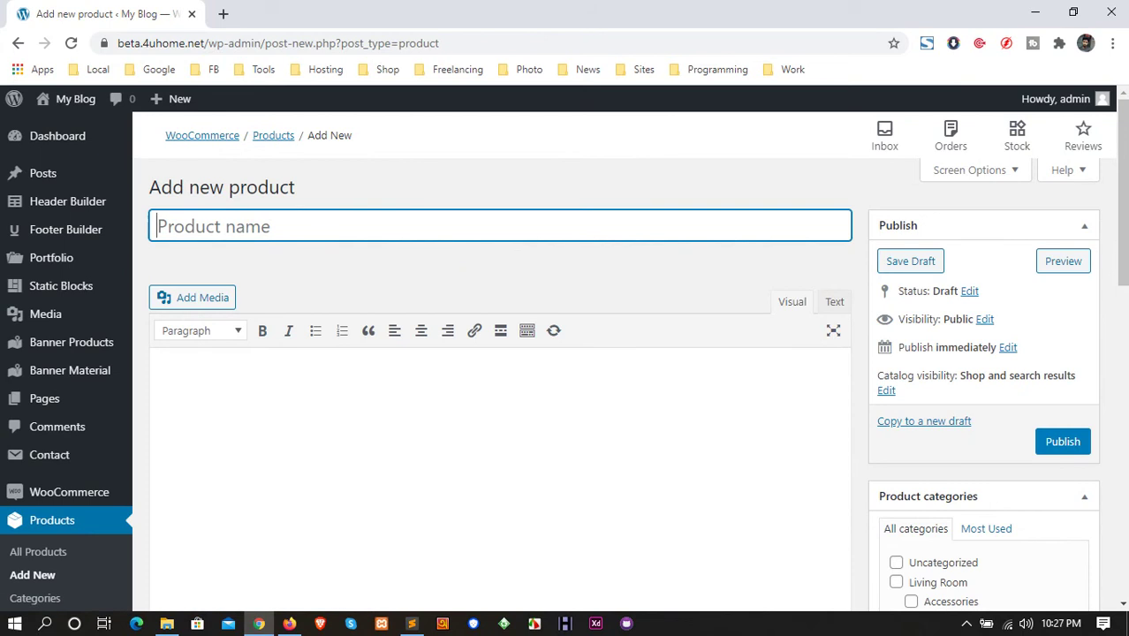
text(The pro)
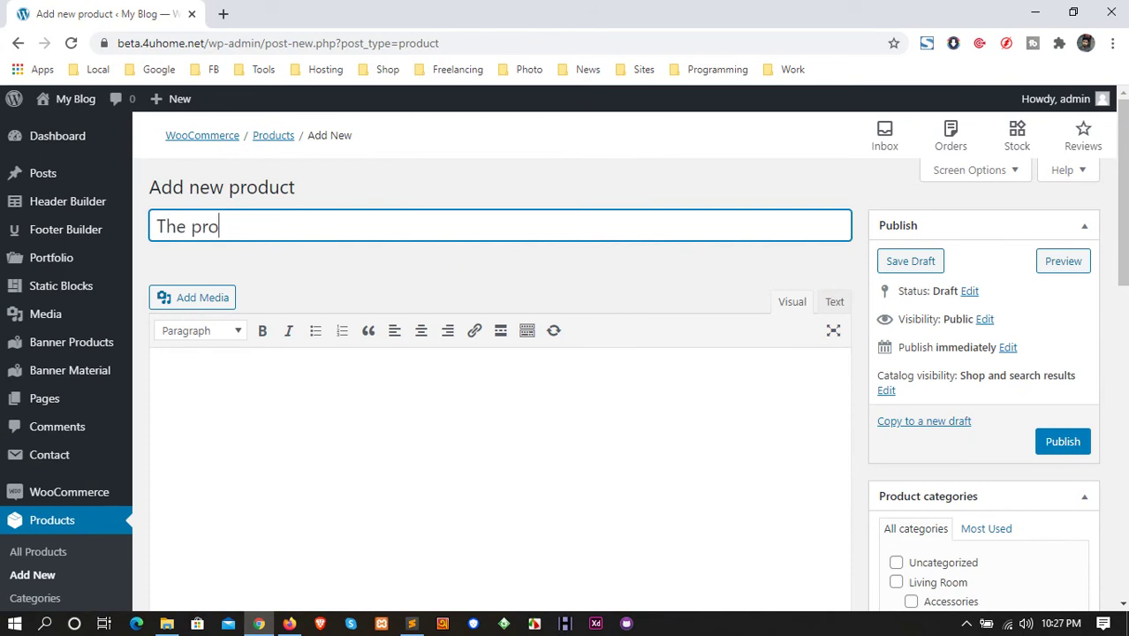
text(duct title)
key(Tab)
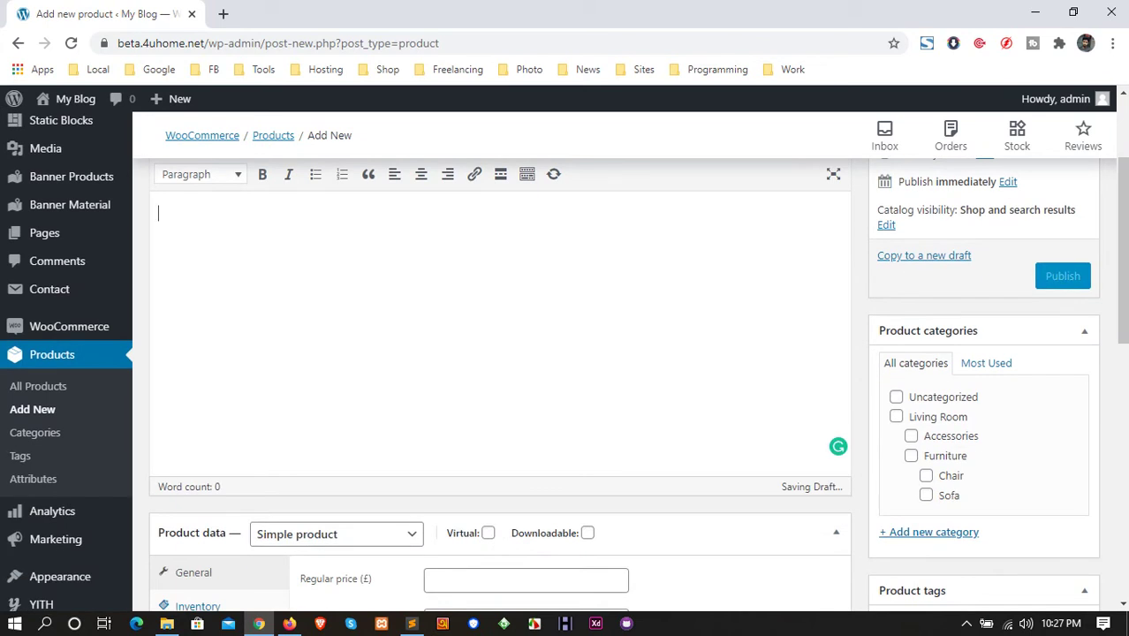
Enter "Long description" as the first line of the product's main description and start a new line.
text(Long d)
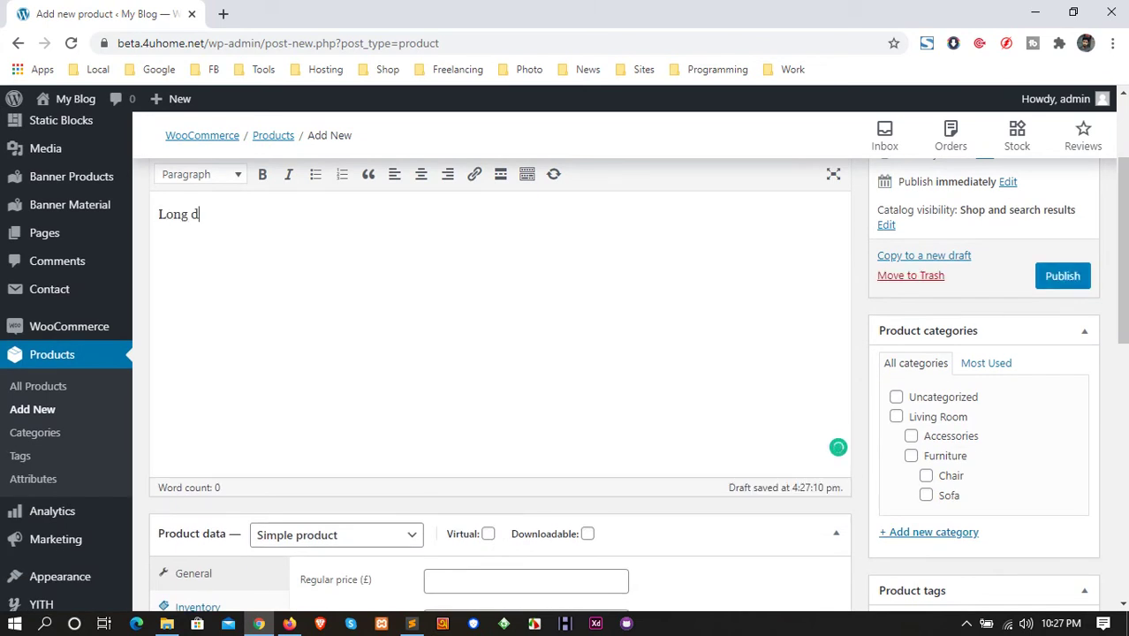
text(escription)
key(Return)
Open loremipsum.io in a new browser tab and generate 3 paragraphs of placeholder text.
key(ctrl+t)
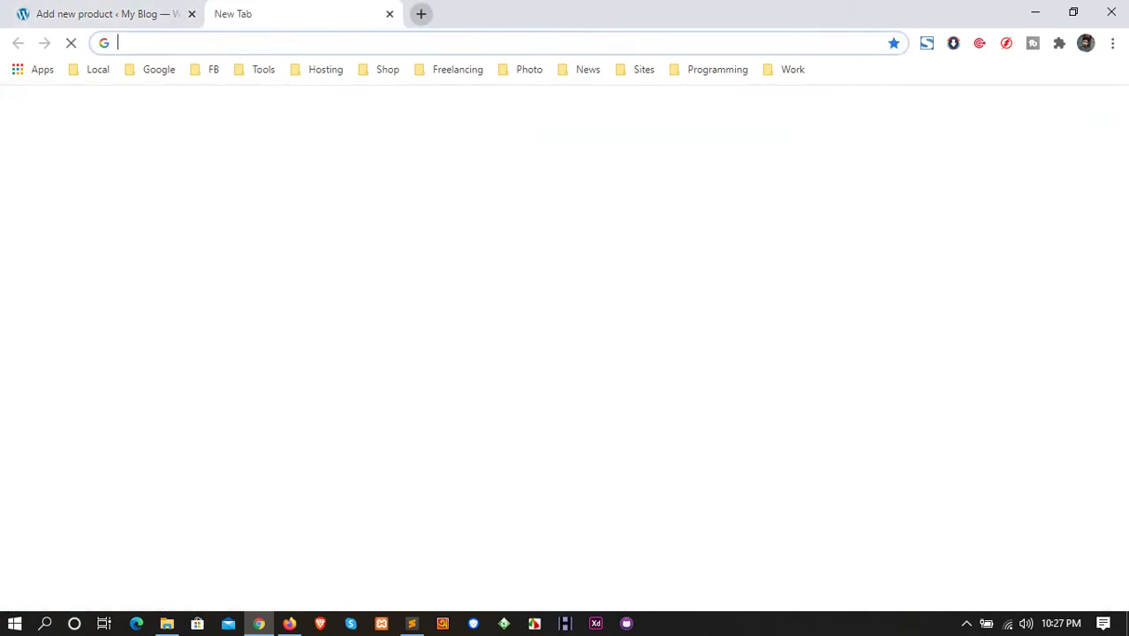
text(lorem)
key(Return)
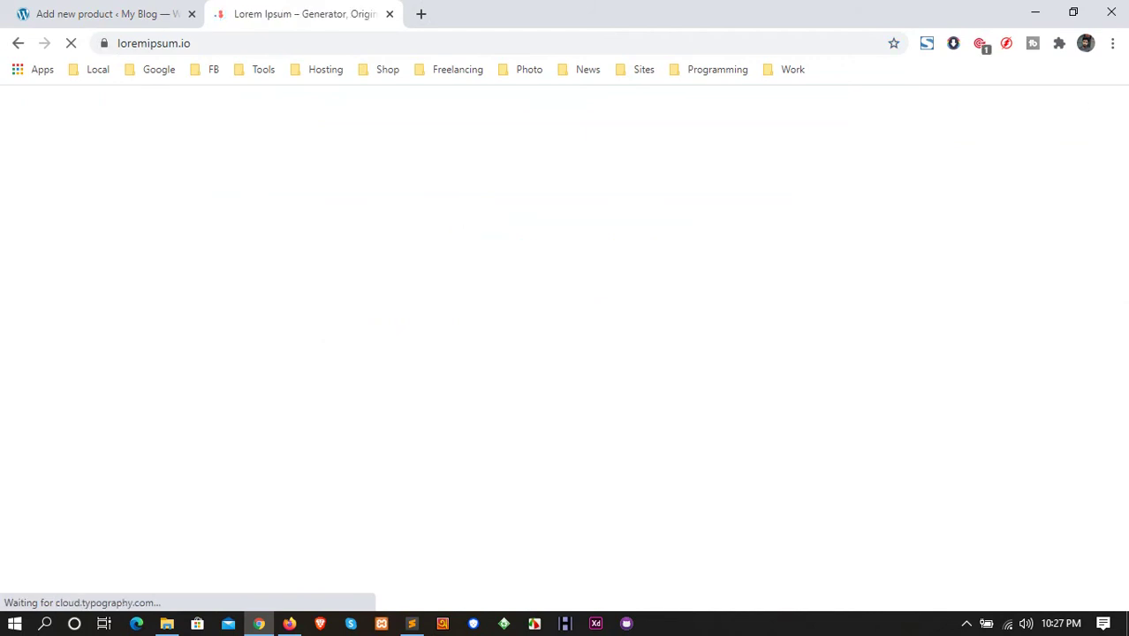
scroll(558, 348, down, 7)
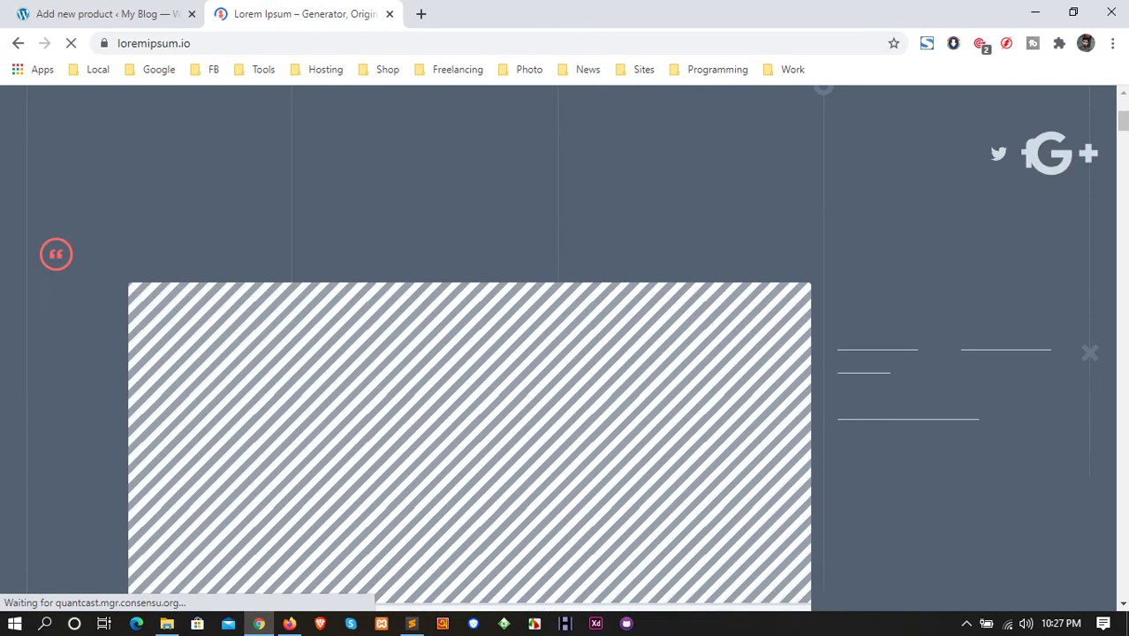
scroll(557, 348, up, 1)
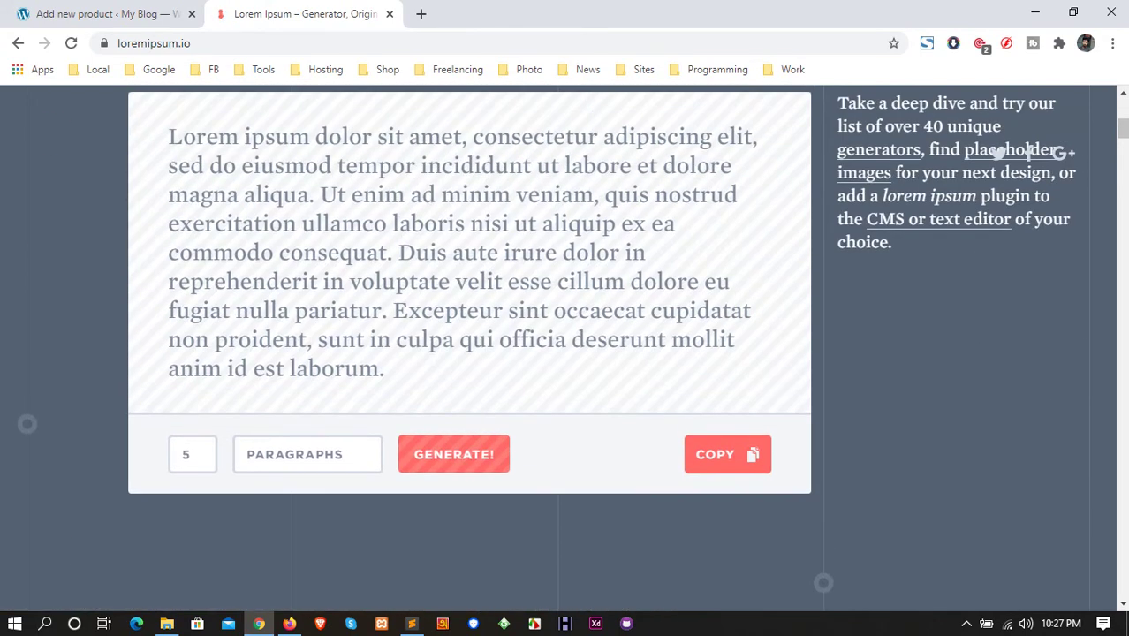
double_click(188, 453)
text(3)
key(Return)
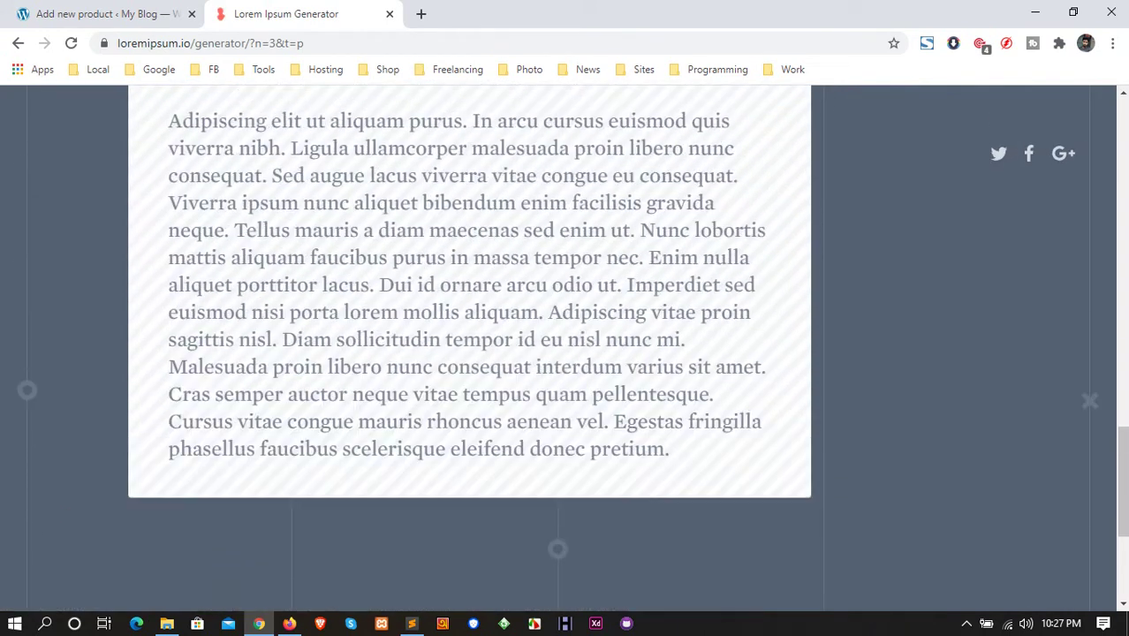
Copy the generated Lorem Ipsum paragraphs and paste them below the "Long description" line in the product description.
scroll(469, 348, up, 14)
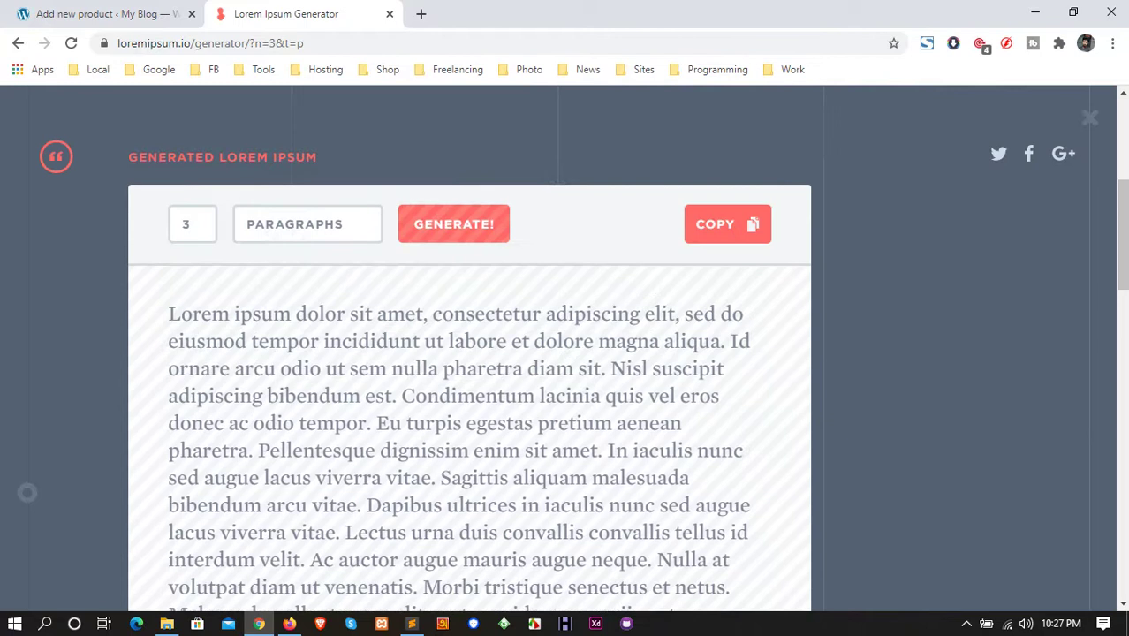
scroll(469, 348, up, 2)
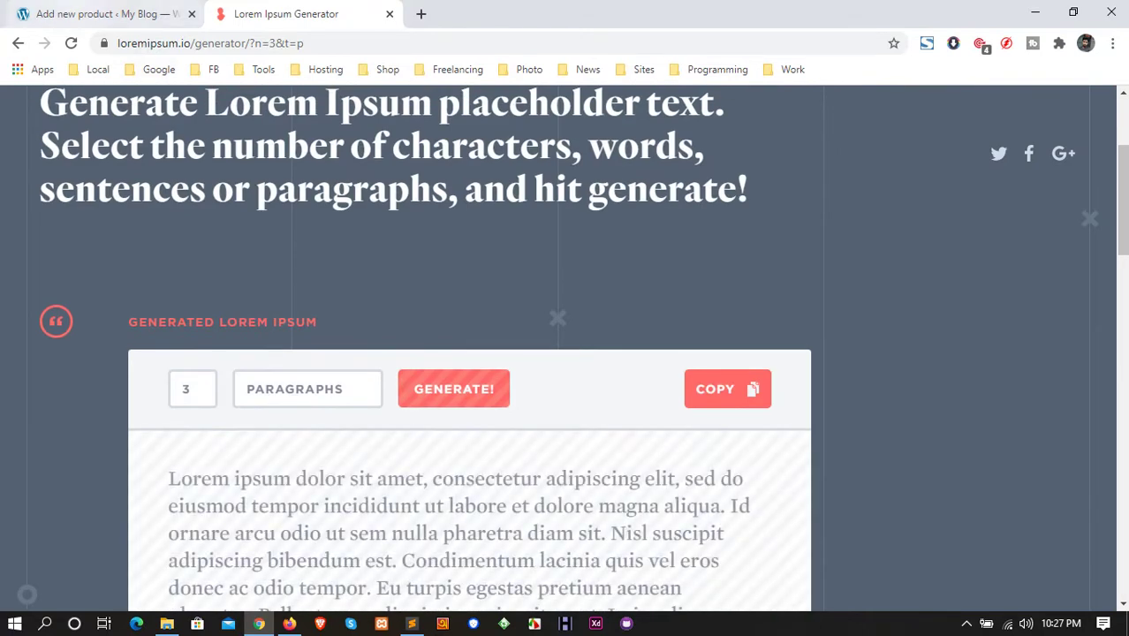
click(104, 14)
key(ctrl+v)
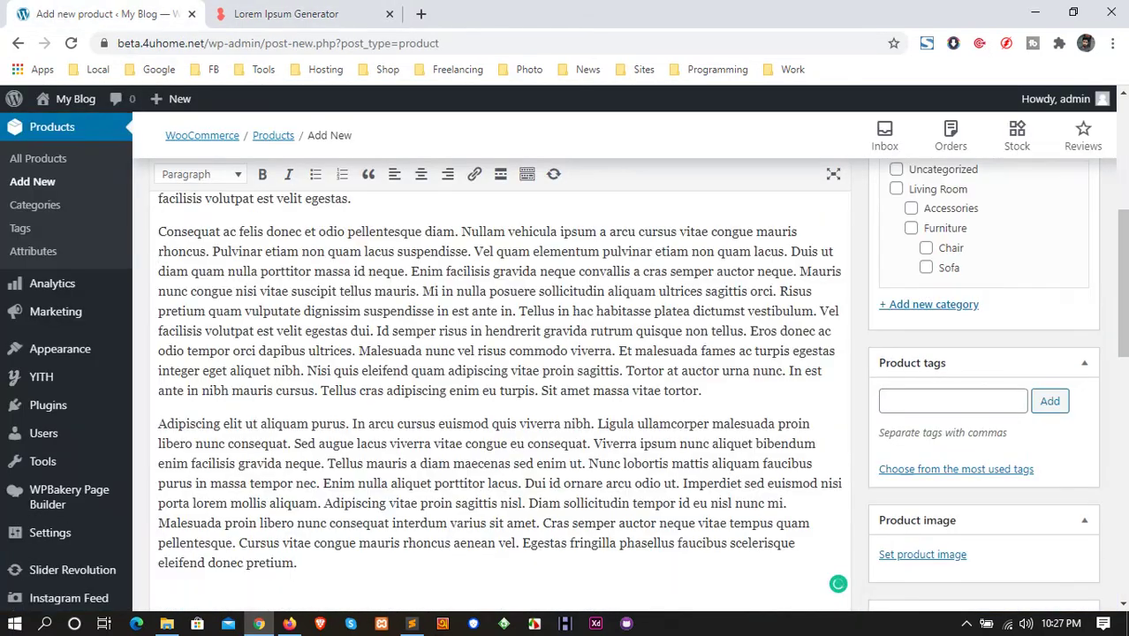
Format the "Long description" line as a bold, italic Heading 2.
scroll(499, 398, up, 3)
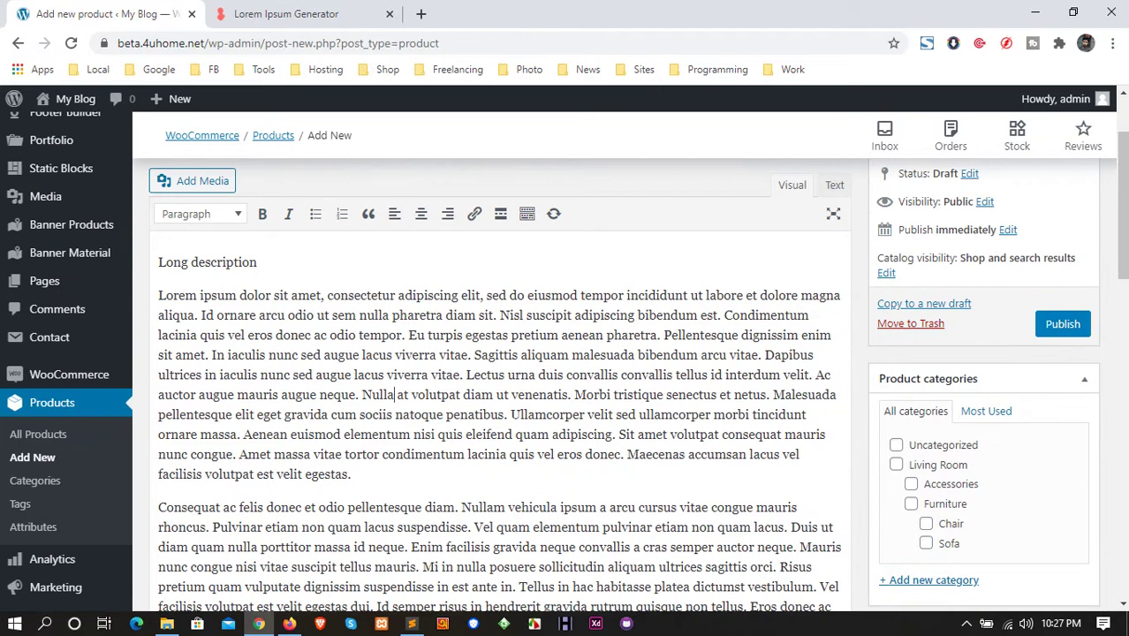
drag(395, 395, 387, 394)
drag(258, 262, 158, 262)
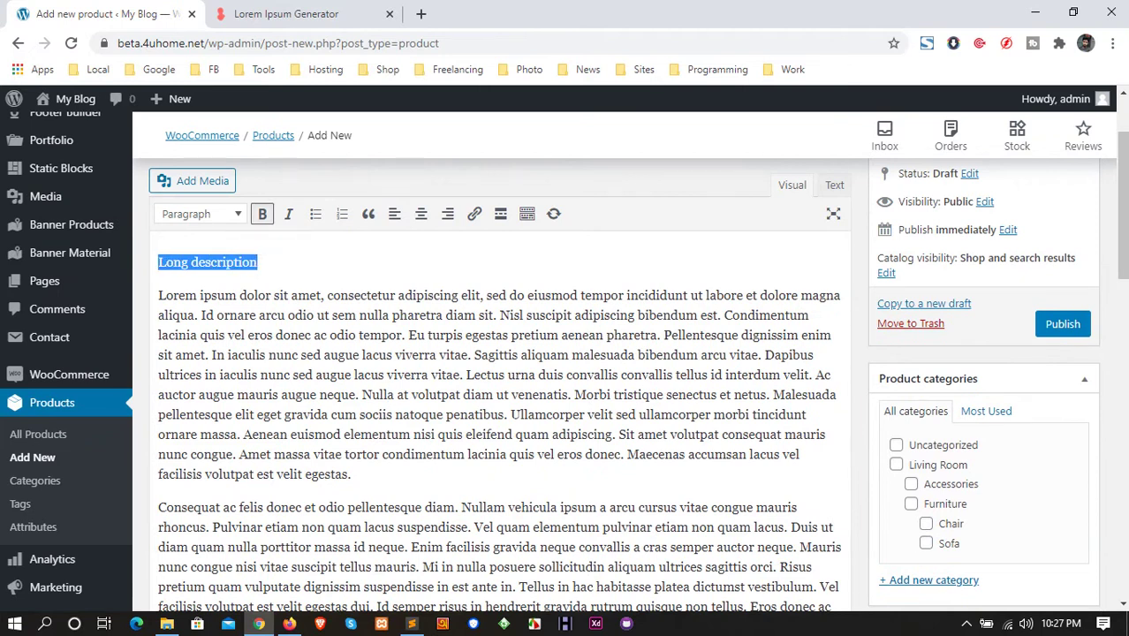
click(262, 213)
click(202, 213)
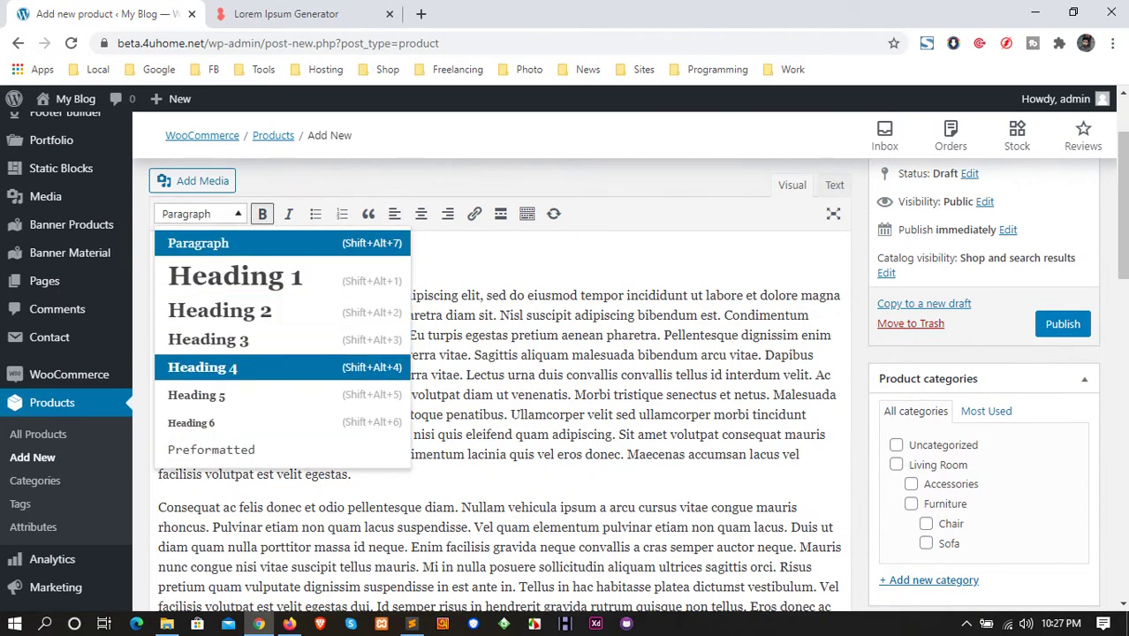
click(202, 367)
click(201, 205)
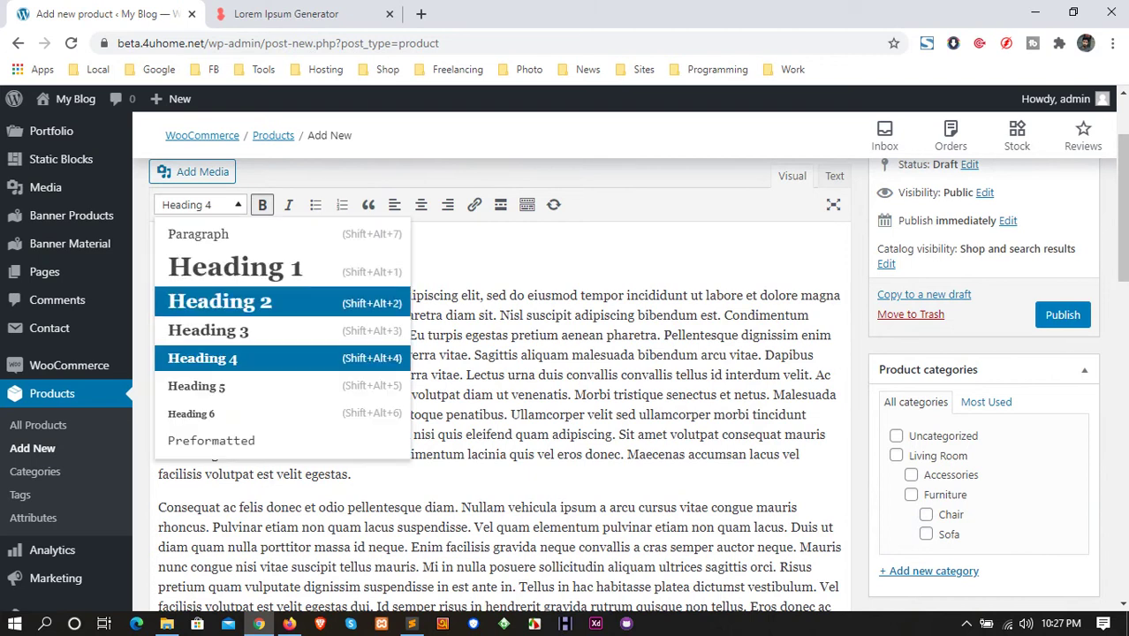
click(203, 301)
click(288, 197)
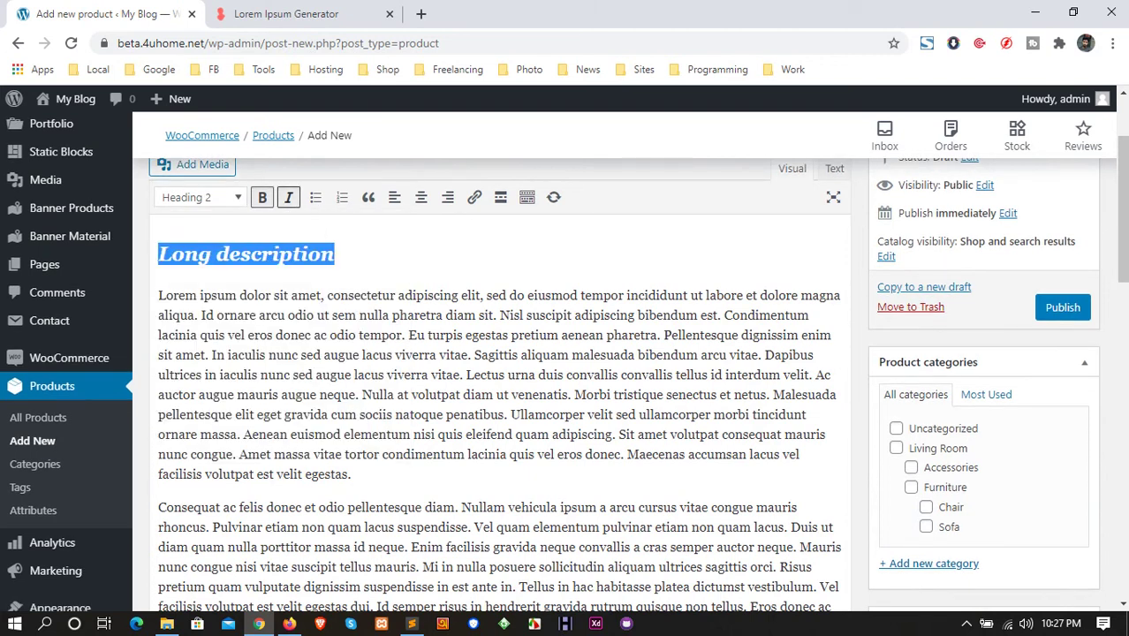
click(336, 254)
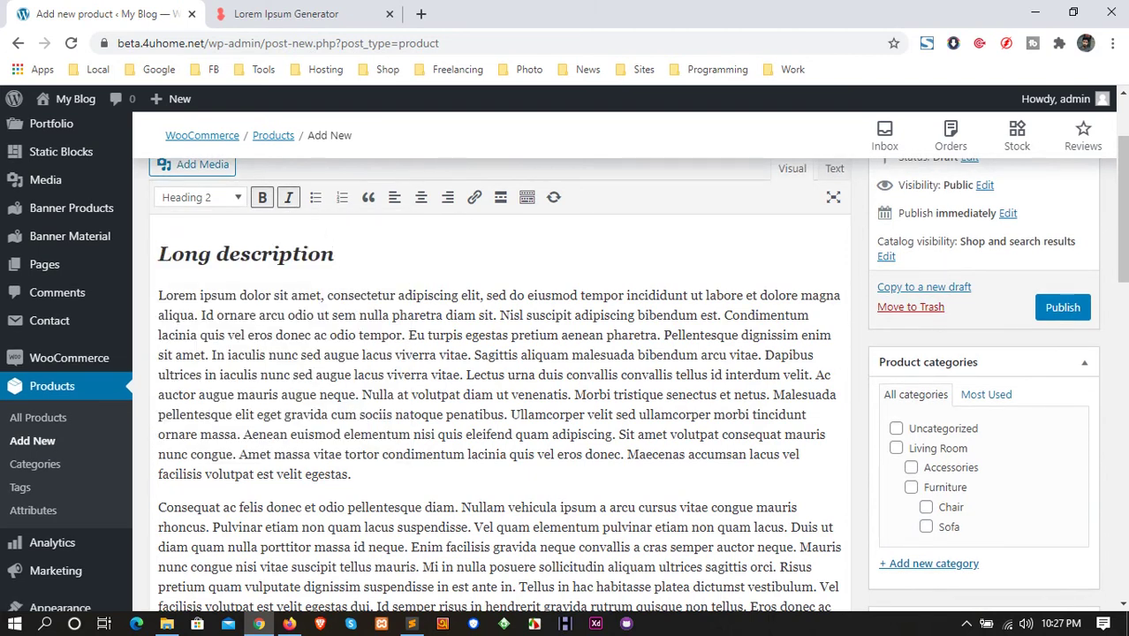
Try centre, right and left alignment on the "Long description" heading and leave it centred.
drag(336, 255, 157, 255)
click(421, 197)
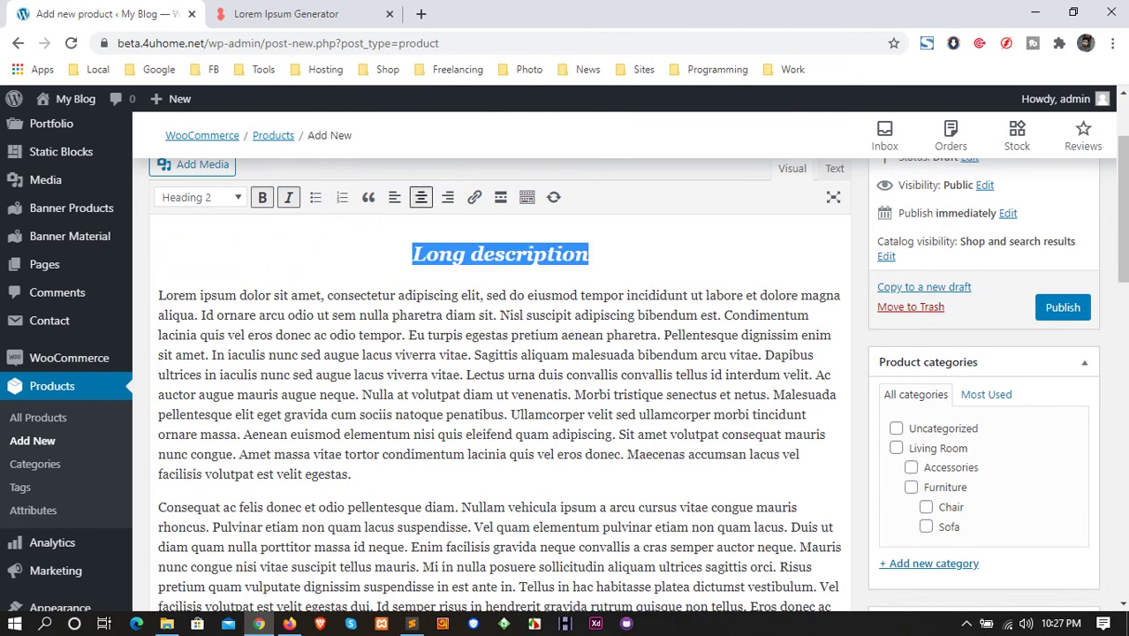
click(448, 197)
click(395, 197)
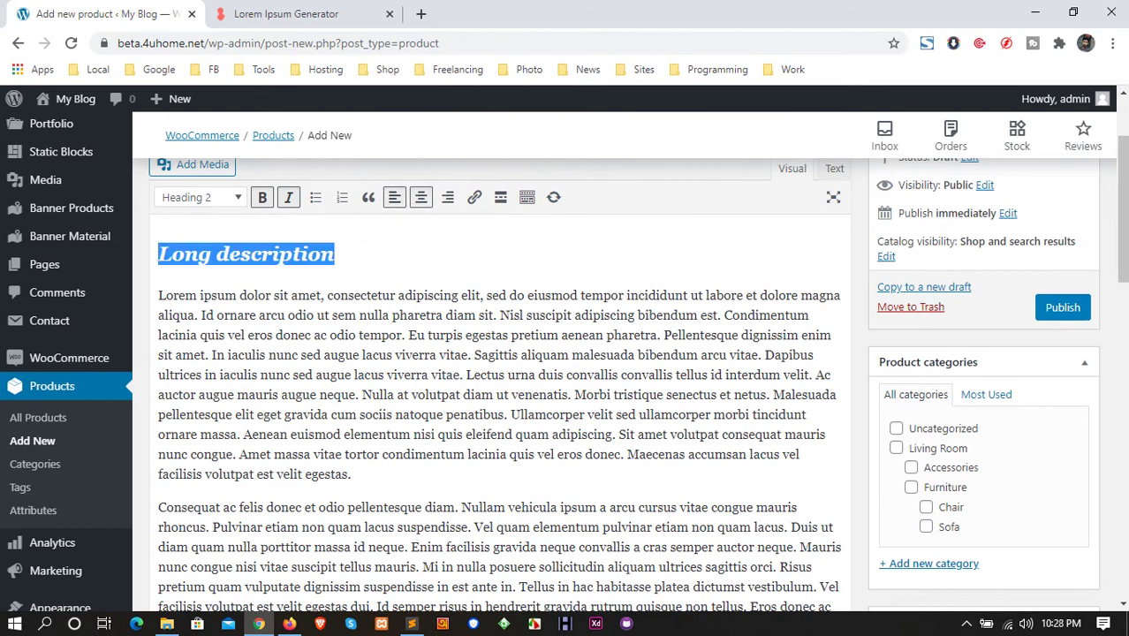
click(421, 197)
click(375, 295)
scroll(376, 295, down, 6)
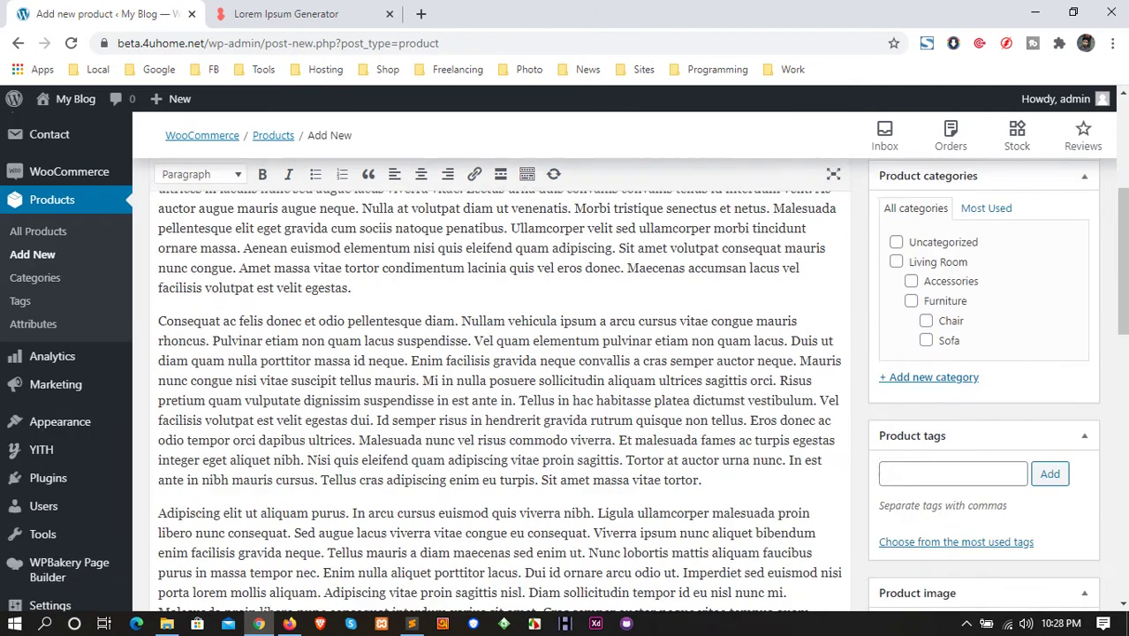
scroll(499, 353, up, 2)
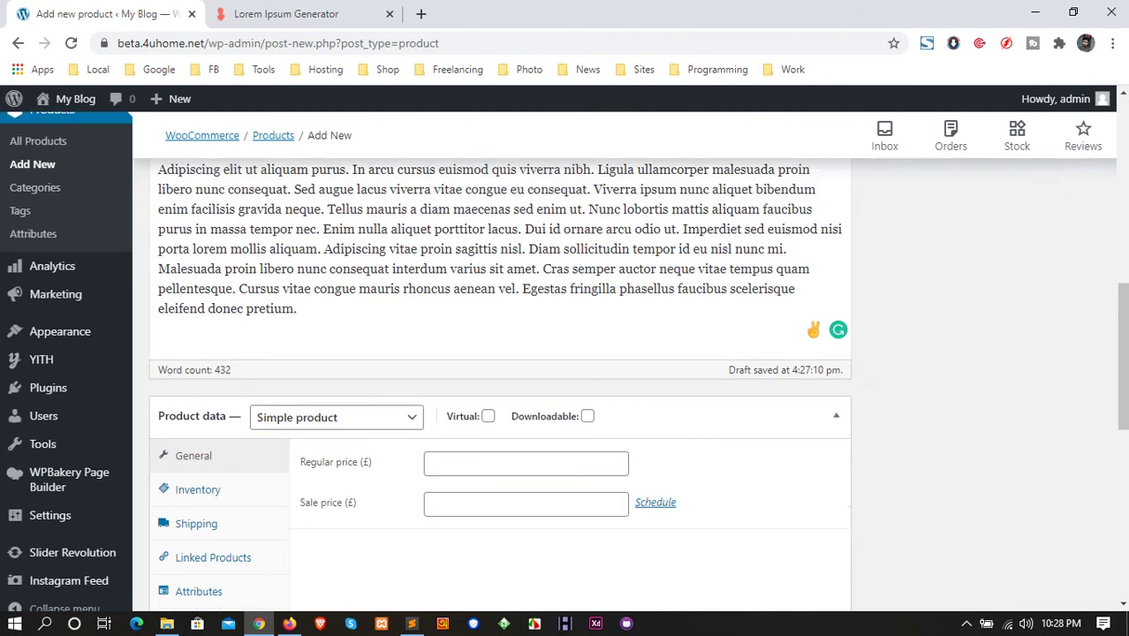
Assign the product to the Sofa category under Living Room > Furniture.
scroll(499, 354, up, 10)
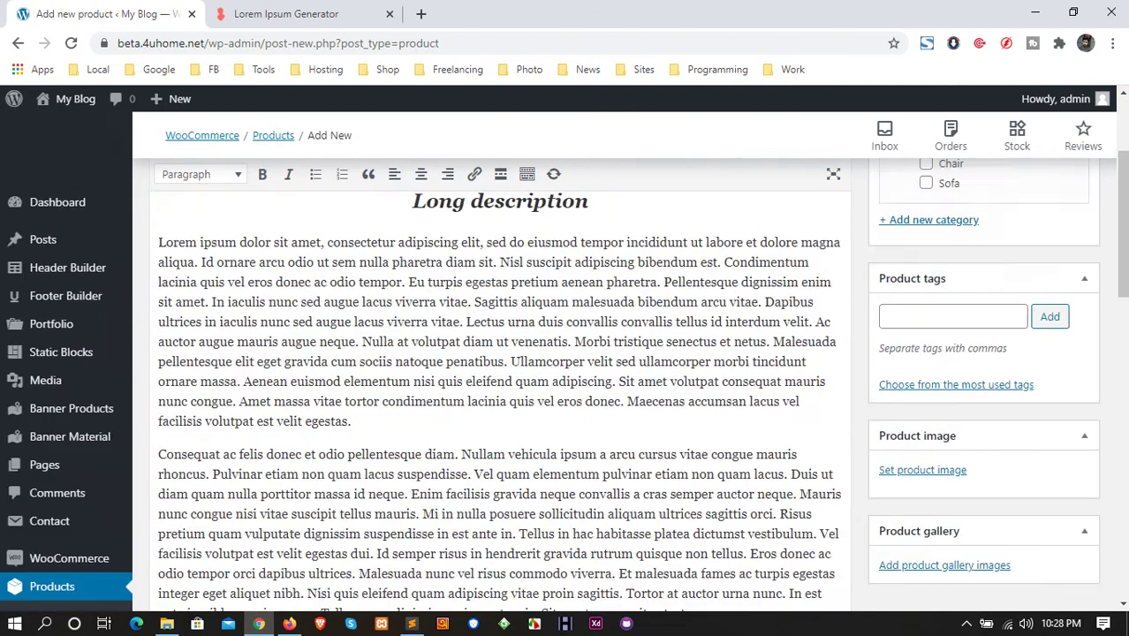
scroll(499, 354, down, 3)
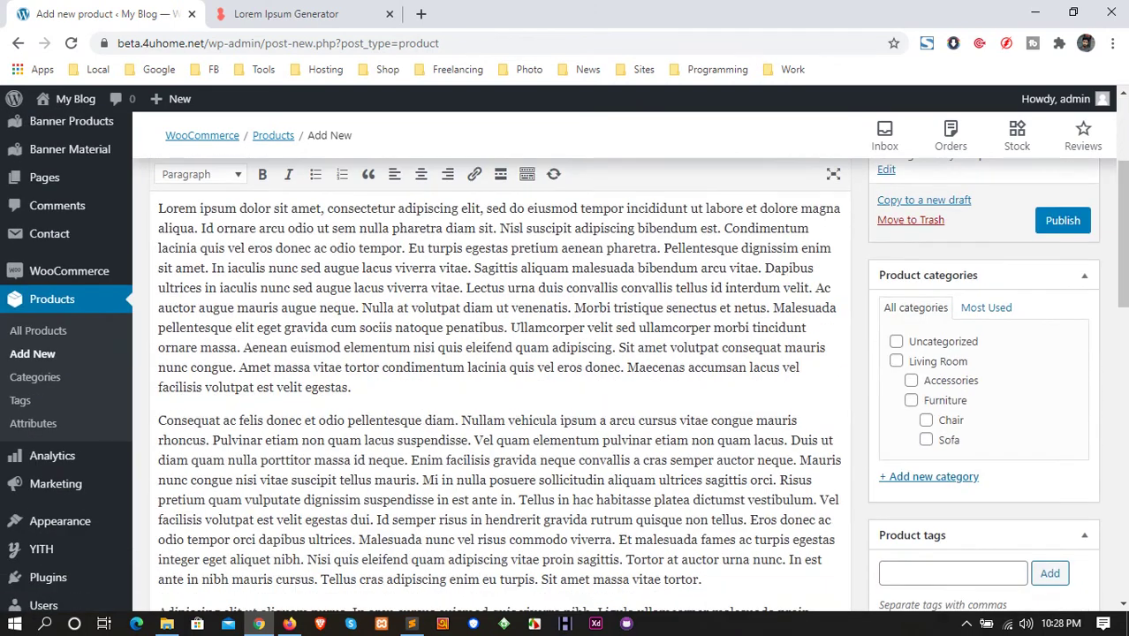
click(925, 439)
Upload LSP007021C.jpg from Downloads > Sample > LSS040 > LSP007 and set it as the product image.
scroll(926, 438, down, 4)
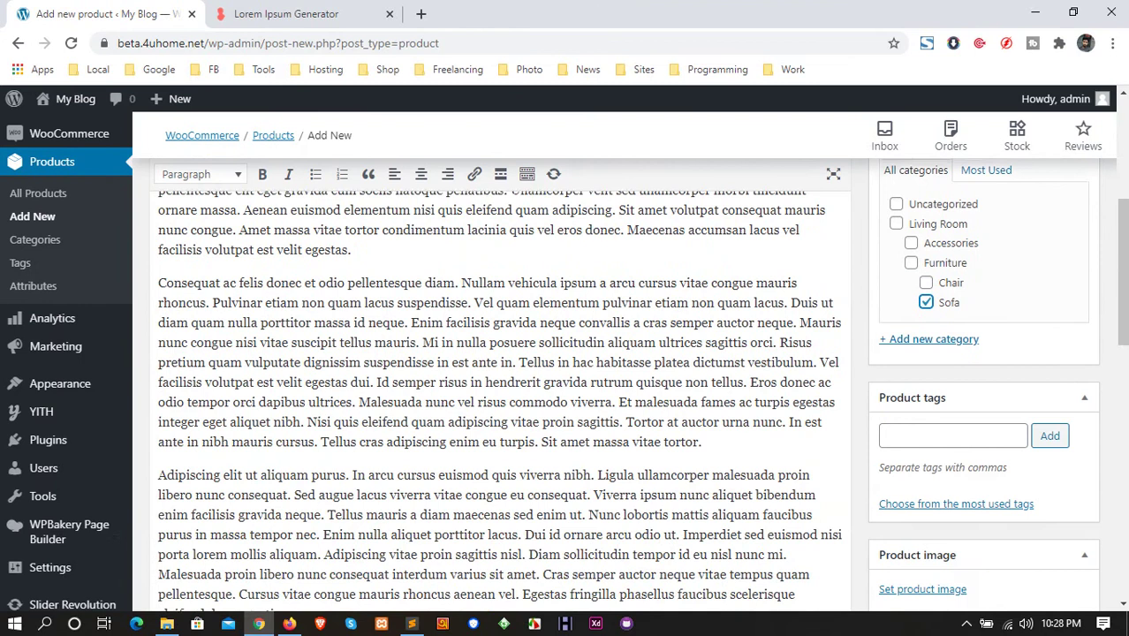
scroll(922, 459, down, 2)
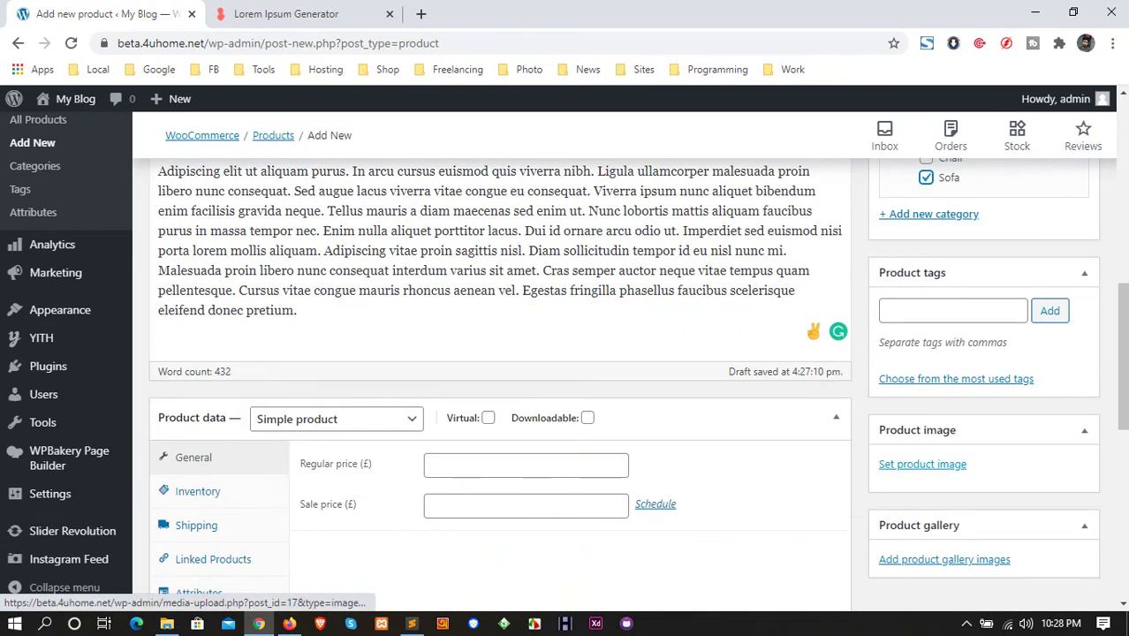
click(922, 464)
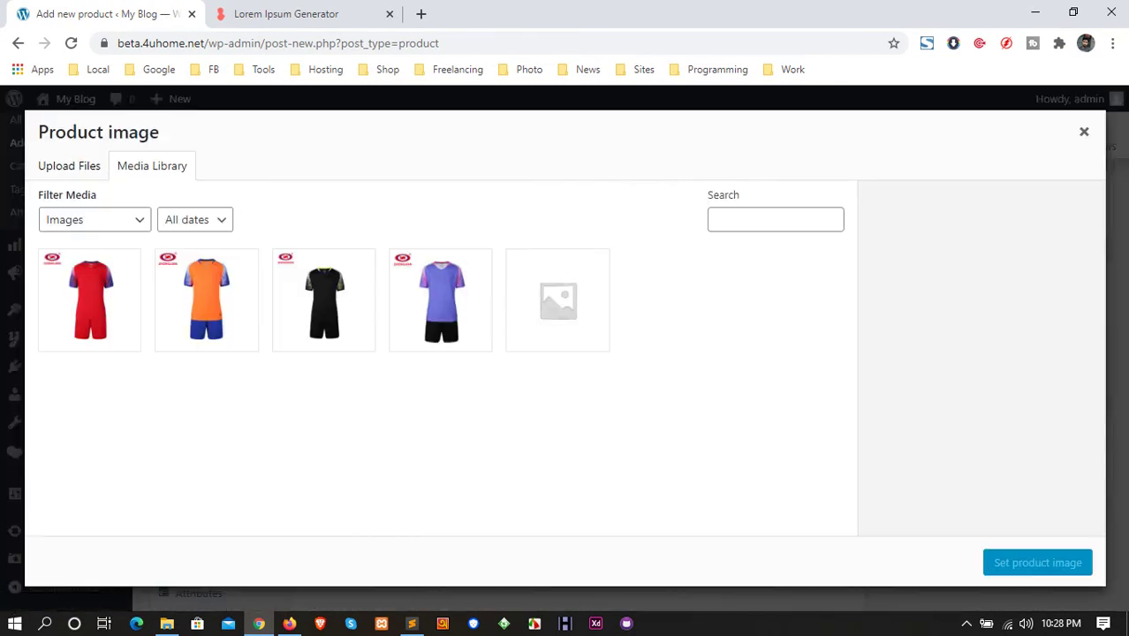
click(69, 165)
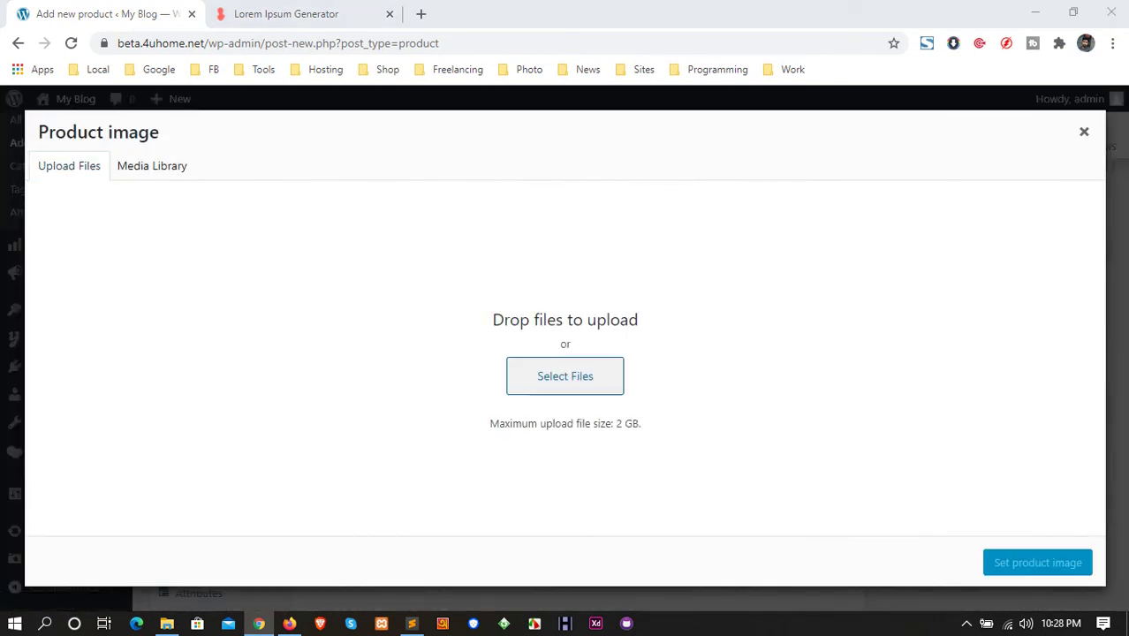
click(565, 375)
click(75, 182)
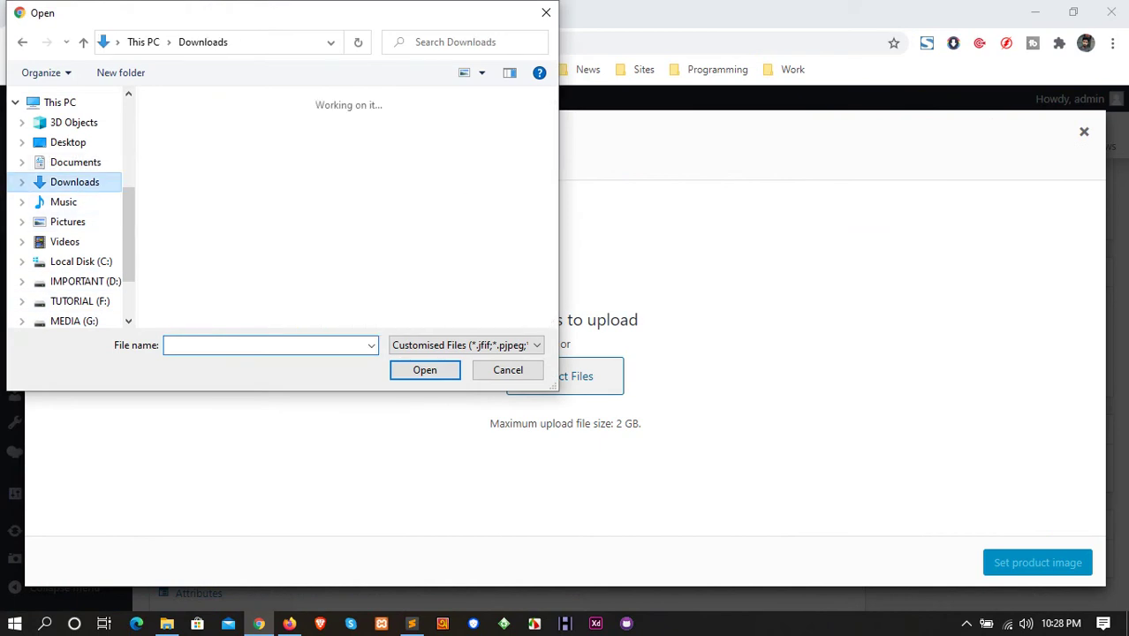
double_click(386, 172)
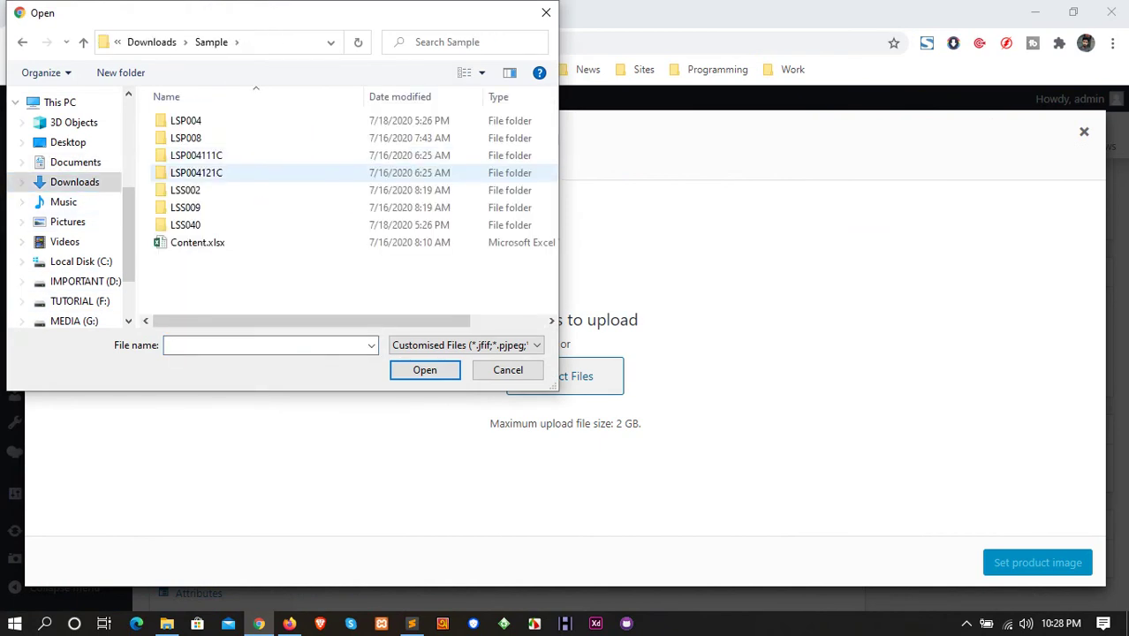
double_click(187, 224)
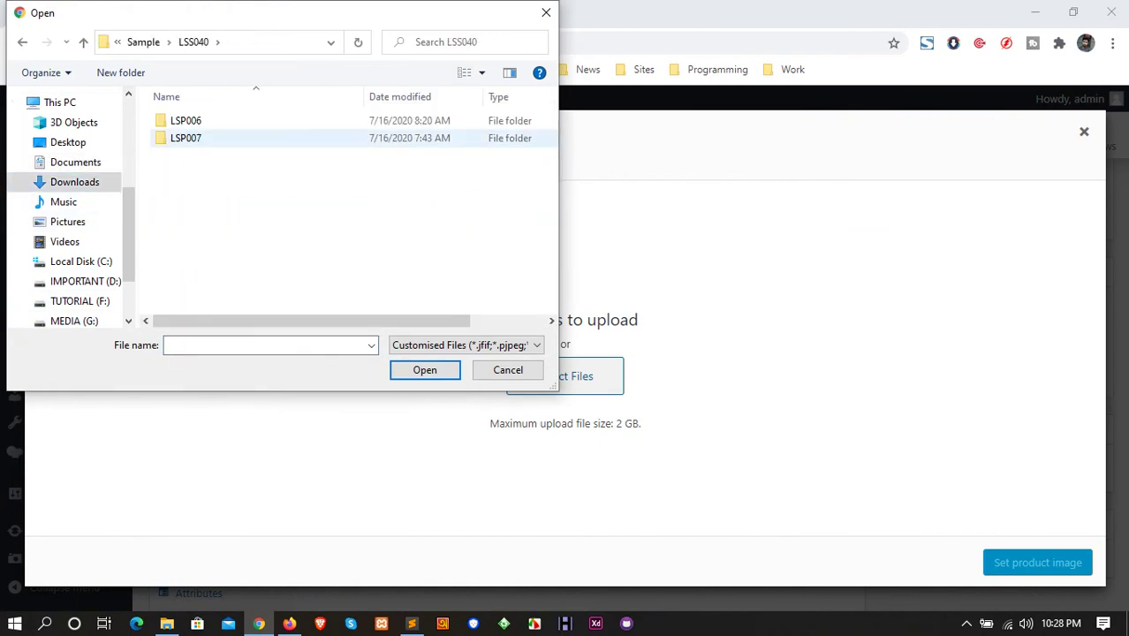
double_click(292, 138)
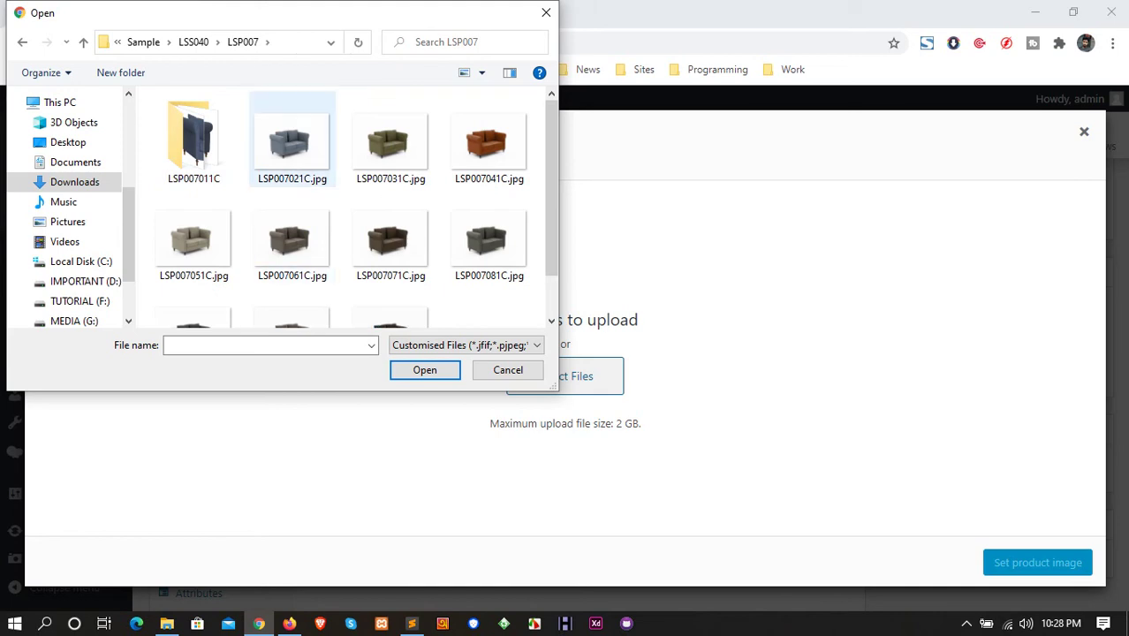
double_click(292, 141)
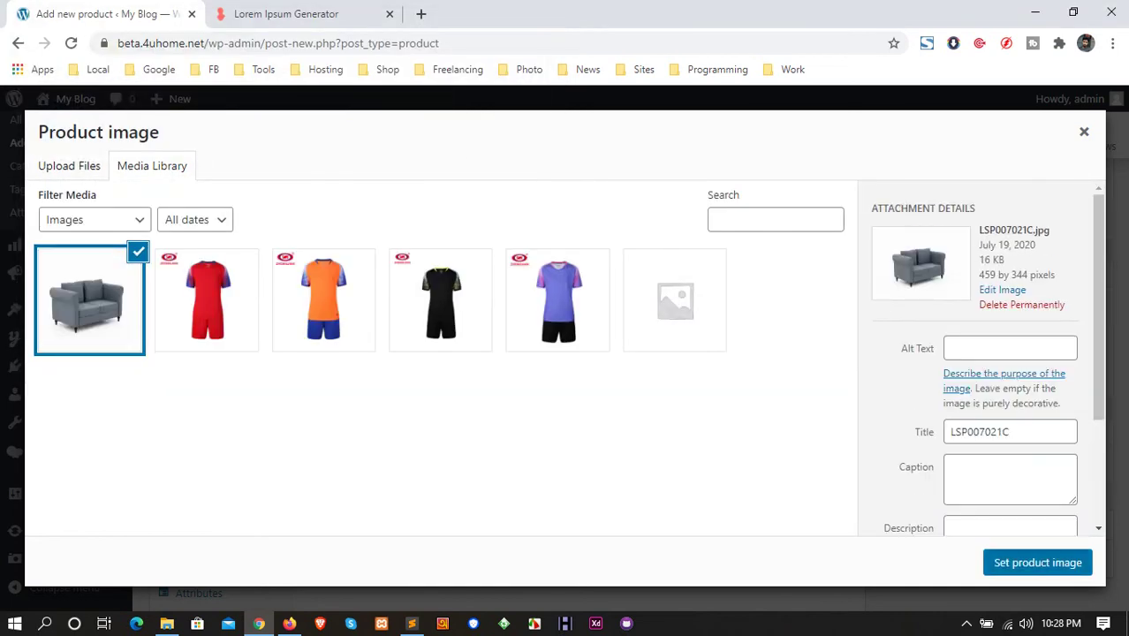
click(1037, 563)
Upload LSP007031C.jpg, LSP007041C.jpg, LSP007051C.jpg and LSP007061C.jpg and add them to the product gallery.
scroll(983, 353, down, 4)
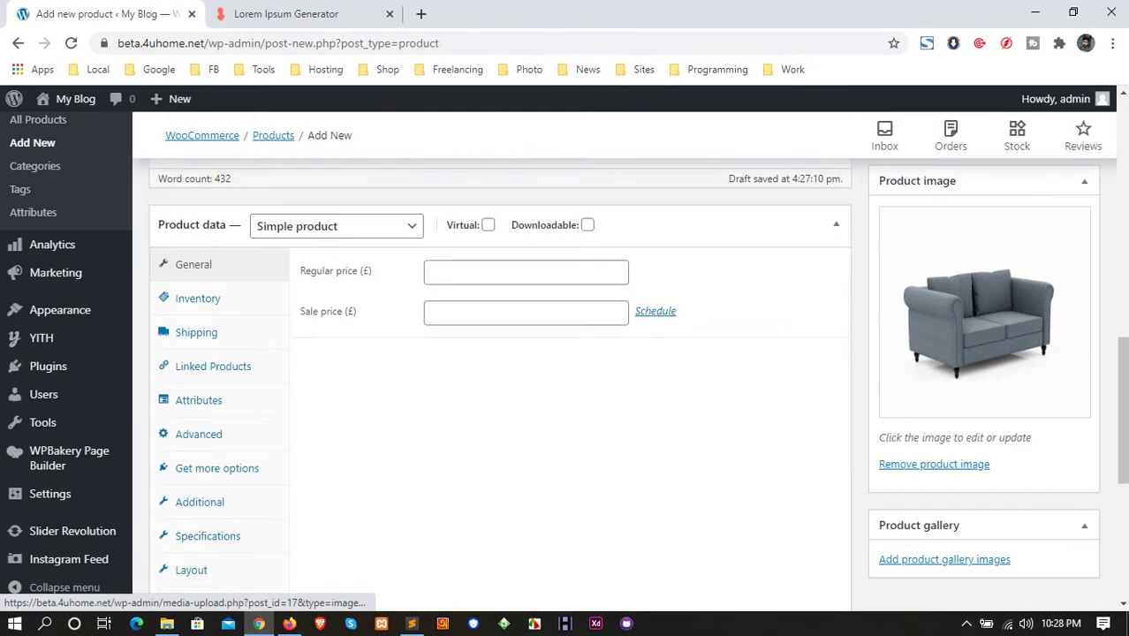
scroll(984, 353, down, 2)
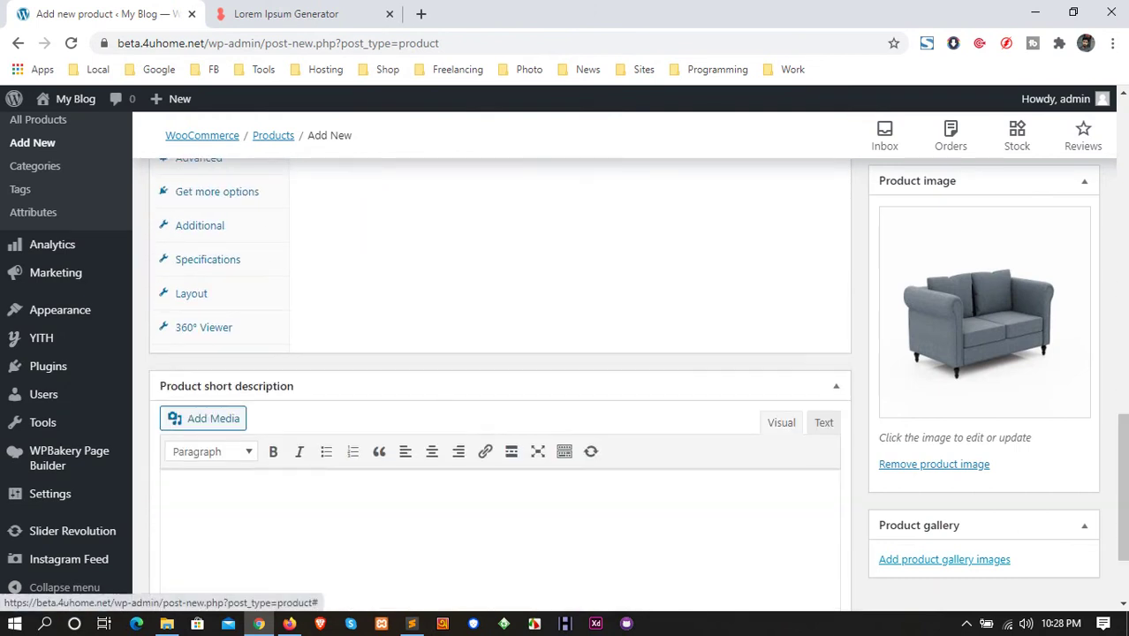
click(944, 559)
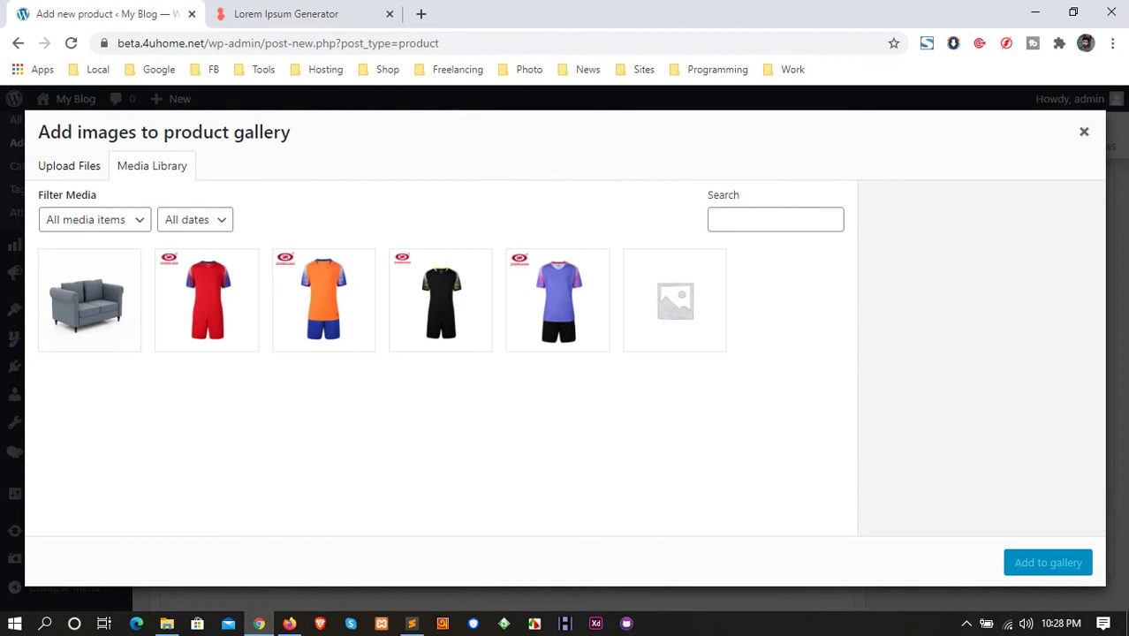
click(69, 166)
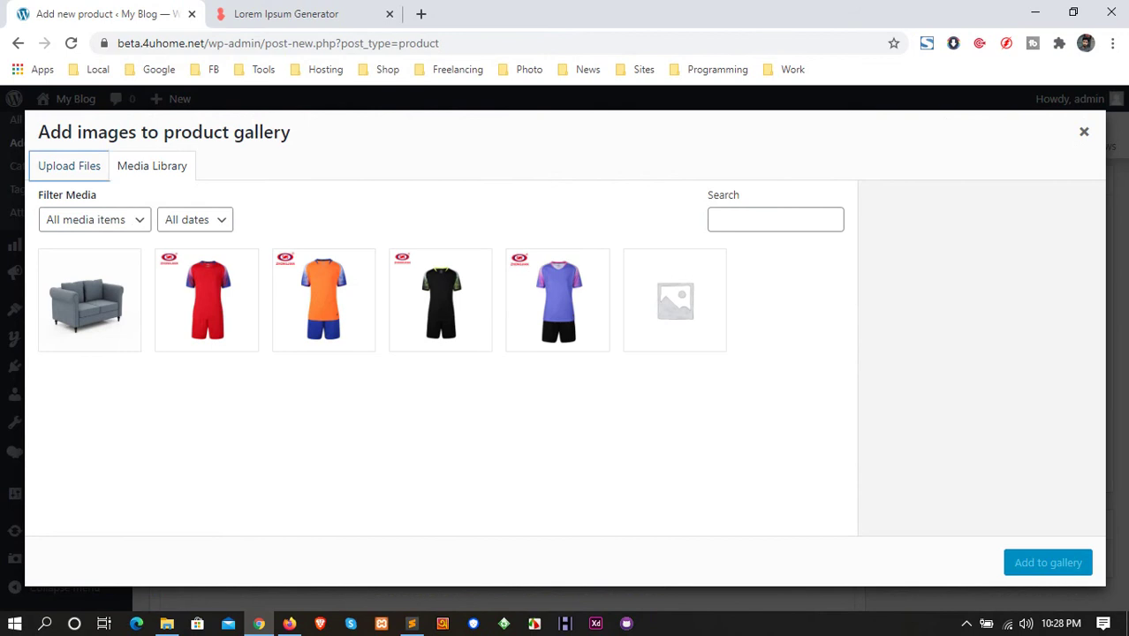
click(564, 375)
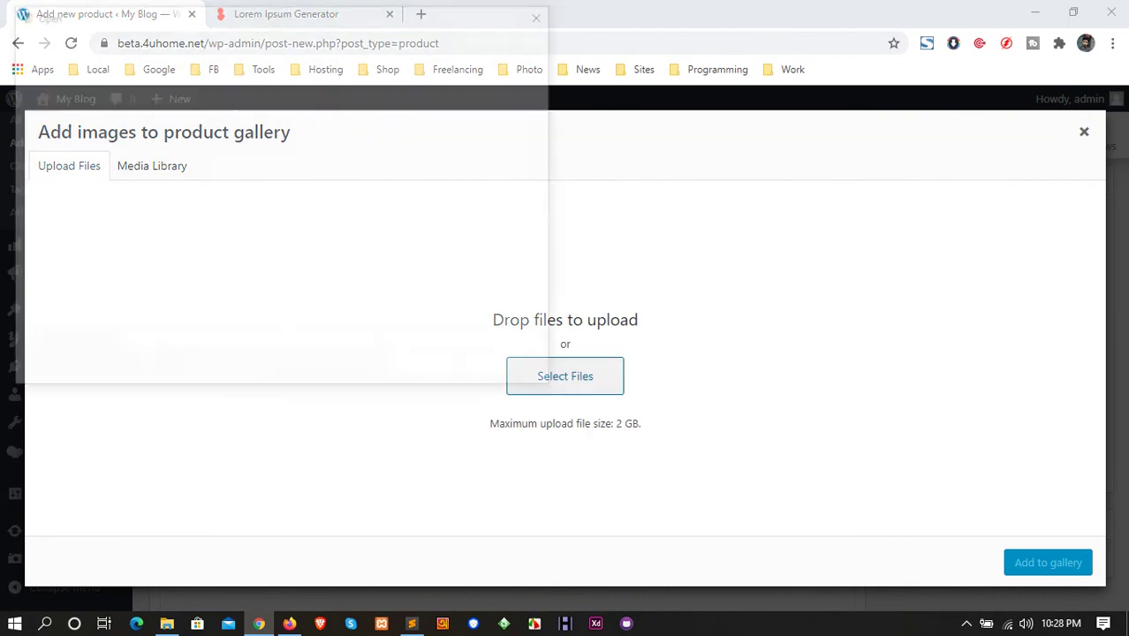
click(390, 143)
ctrl+click(489, 145)
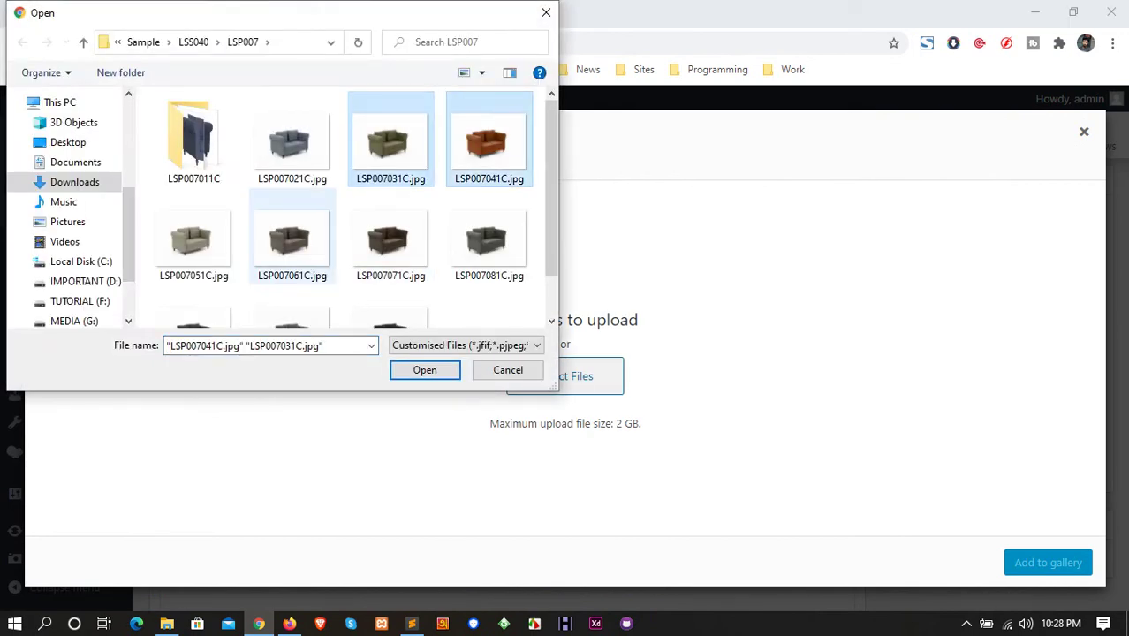
ctrl+click(194, 238)
ctrl+click(292, 239)
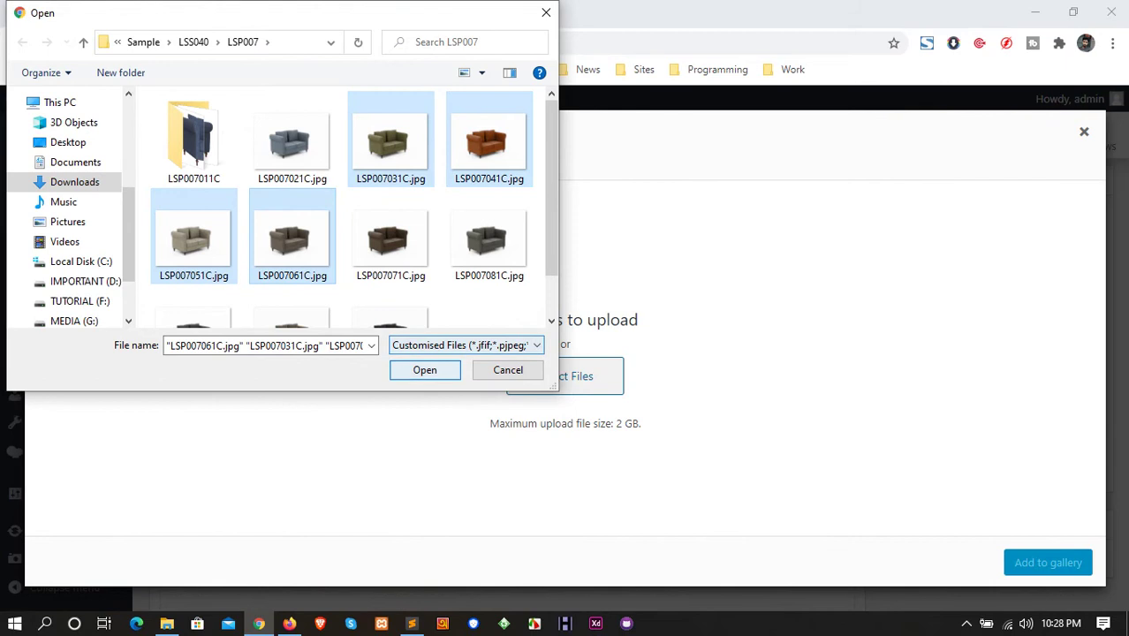
click(424, 370)
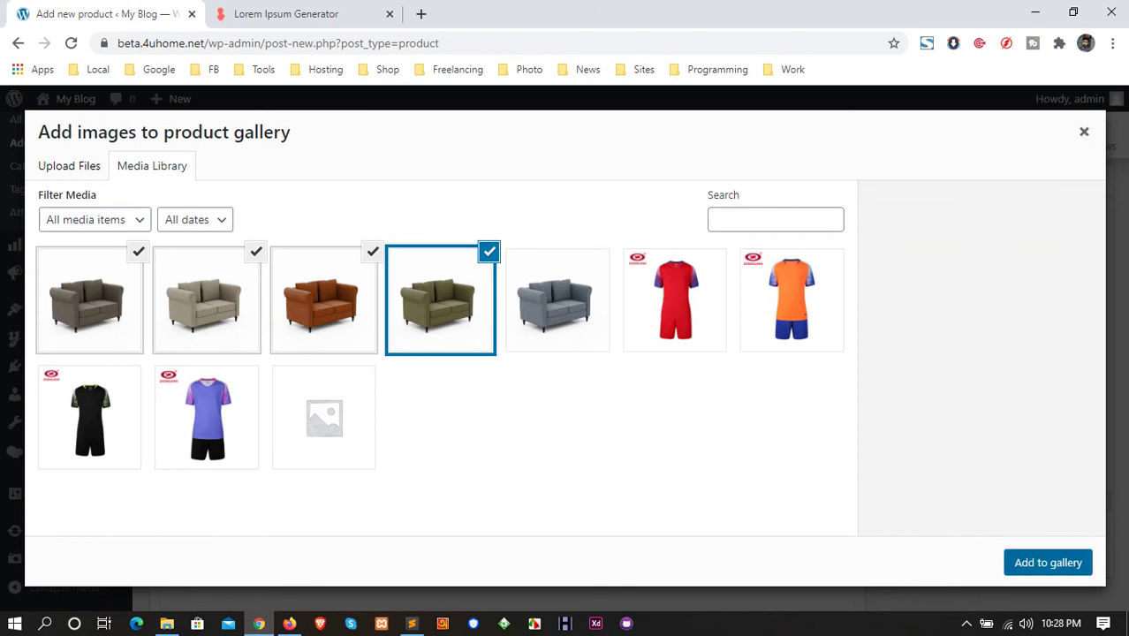
click(1047, 563)
Set the product's regular price to £190 and its sale price to £180.
scroll(212, 345, up, 2)
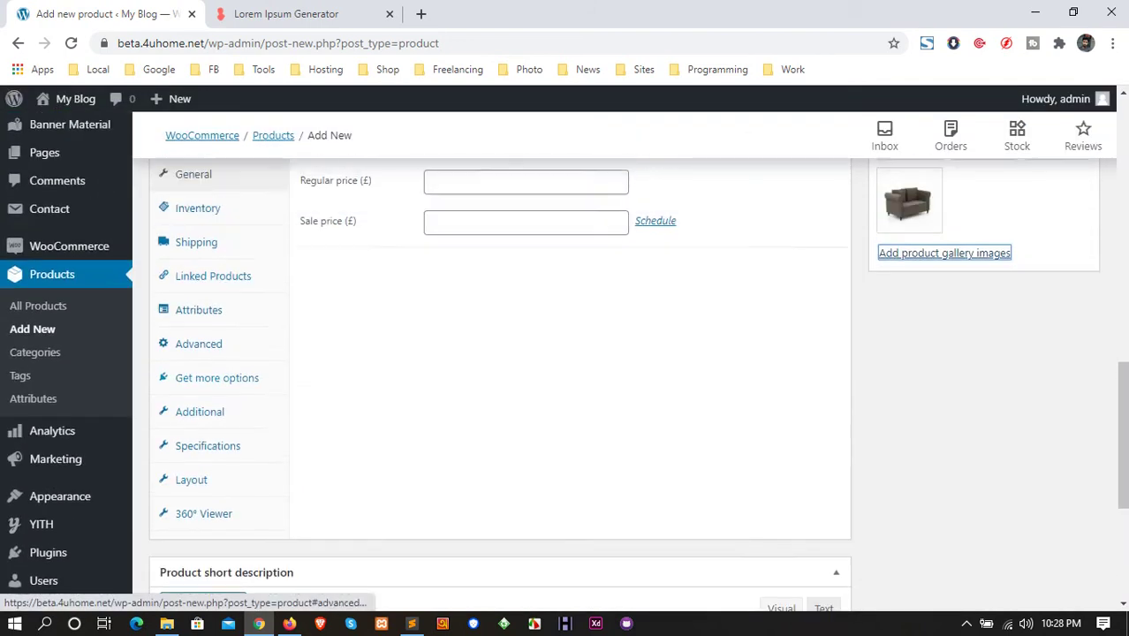
scroll(198, 344, up, 2)
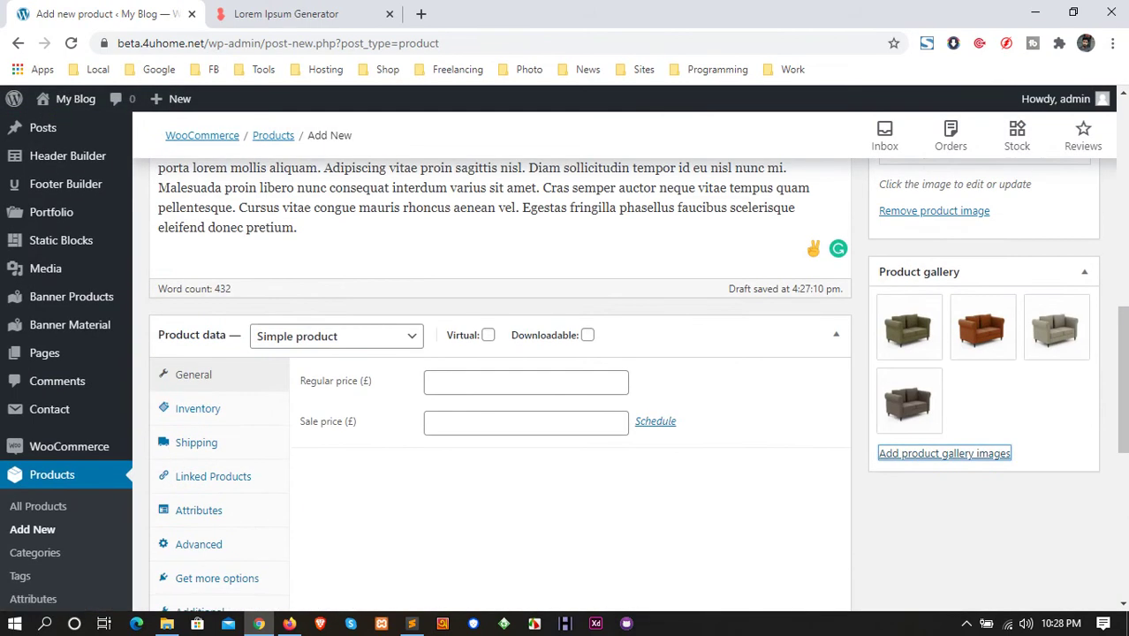
click(526, 382)
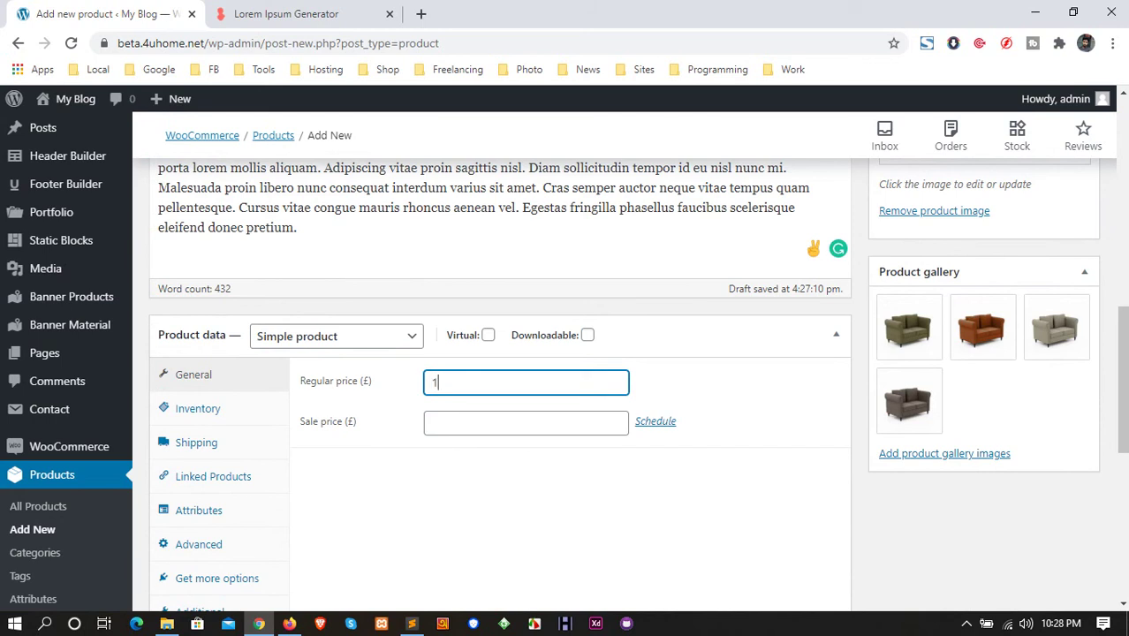
text(190)
key(Tab)
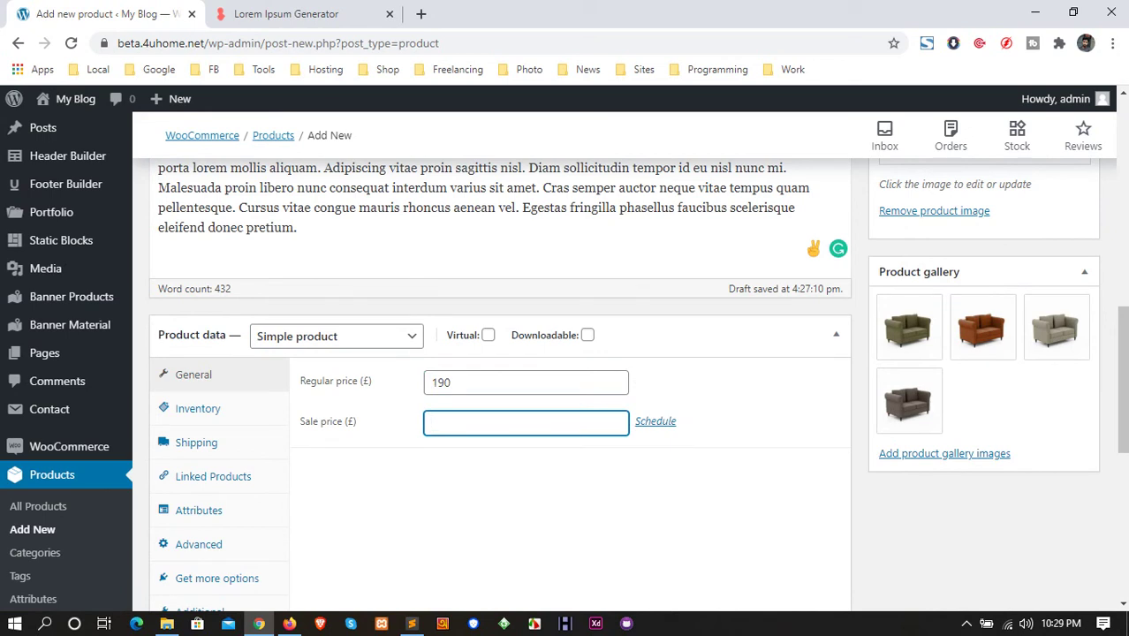
text(180)
Enter SF01 as the SKU in the product's inventory data.
scroll(220, 441, down, 2)
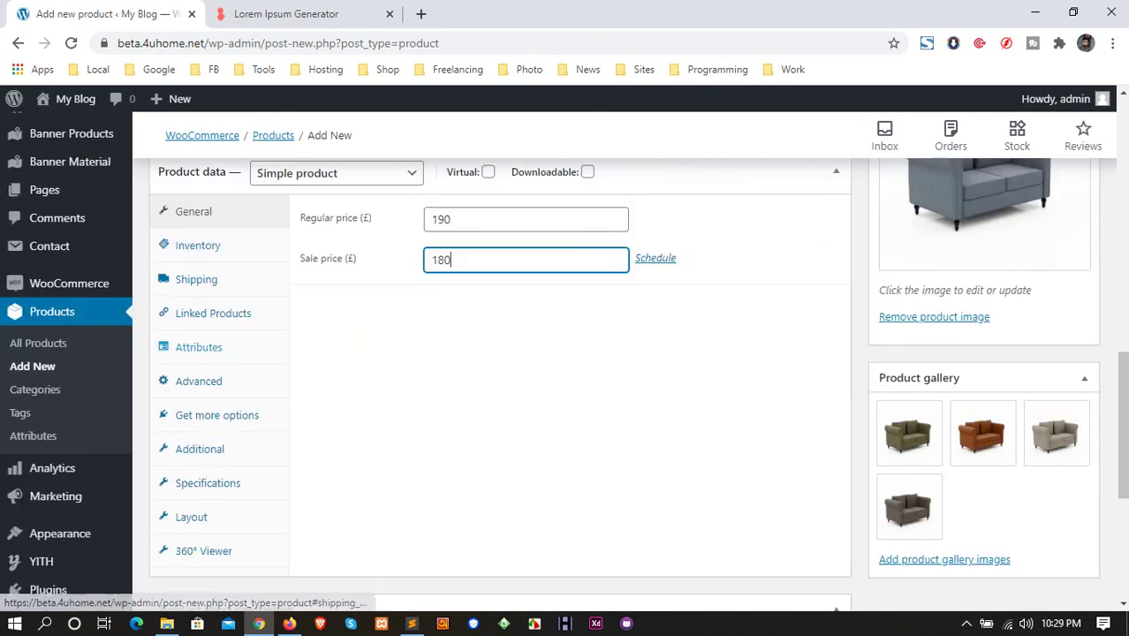
click(198, 245)
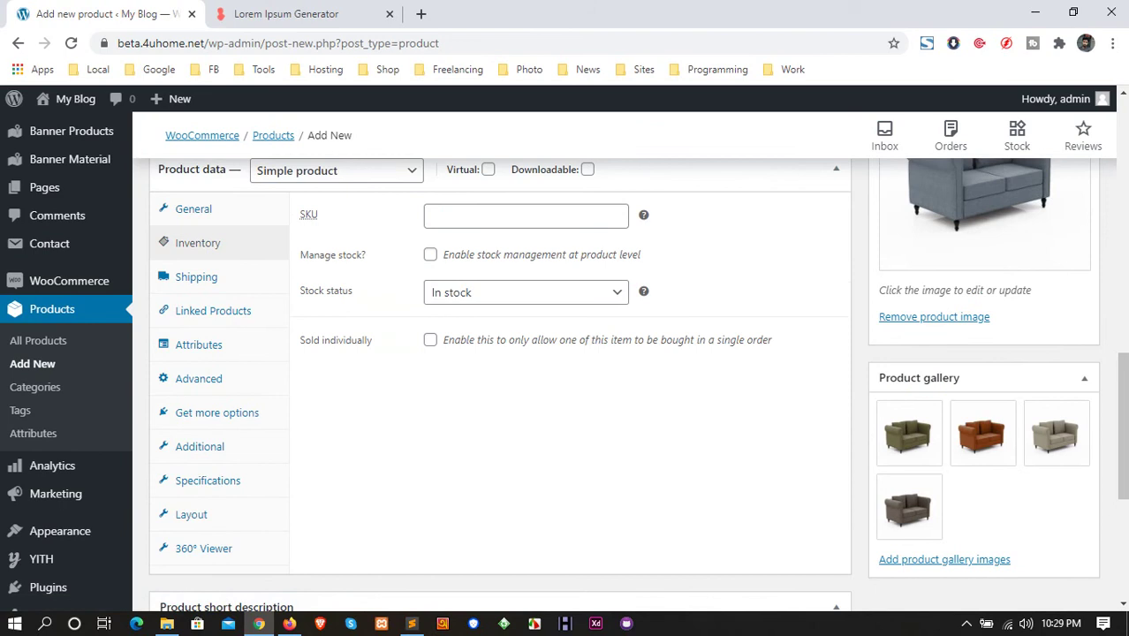
click(526, 216)
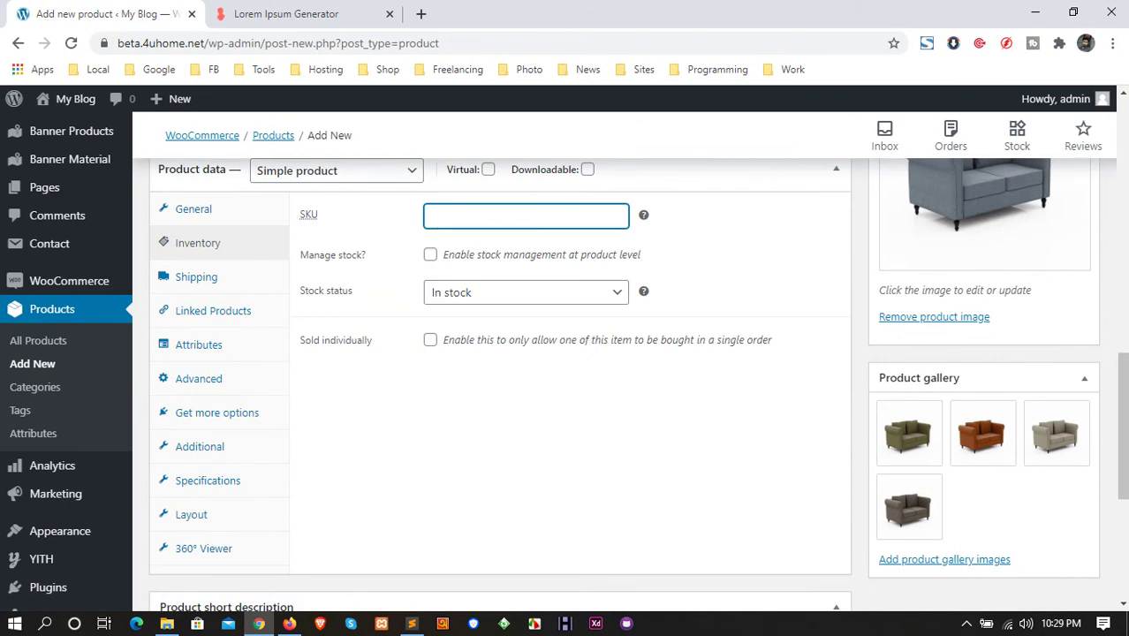
text(SF01)
Enable stock management at product level and set the stock quantity to 50.
key(Tab)
key(space)
key(Tab)
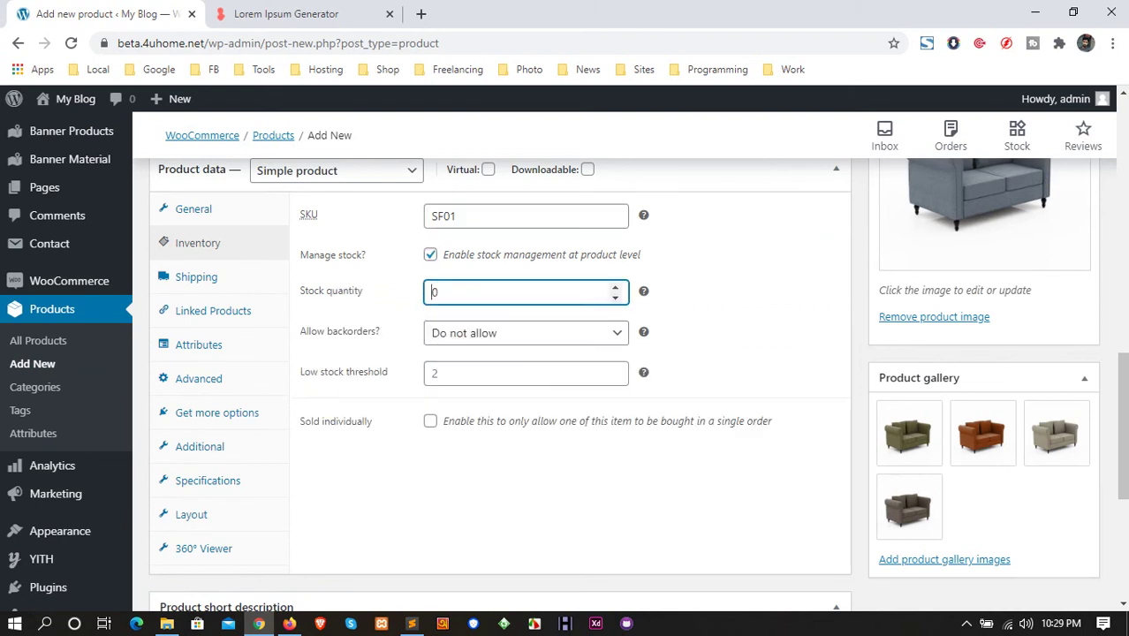
text(5)
Review the Allow backorders options for the product and keep "Do not allow" selected.
key(Tab)
key(alt+Down)
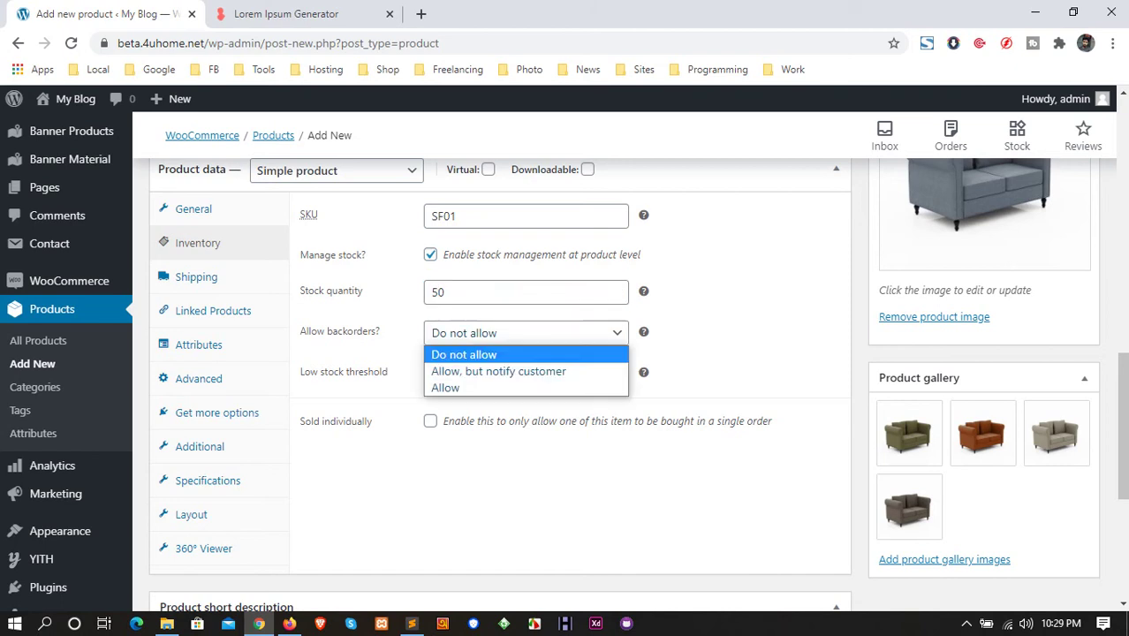
key(Down)
key(Up)
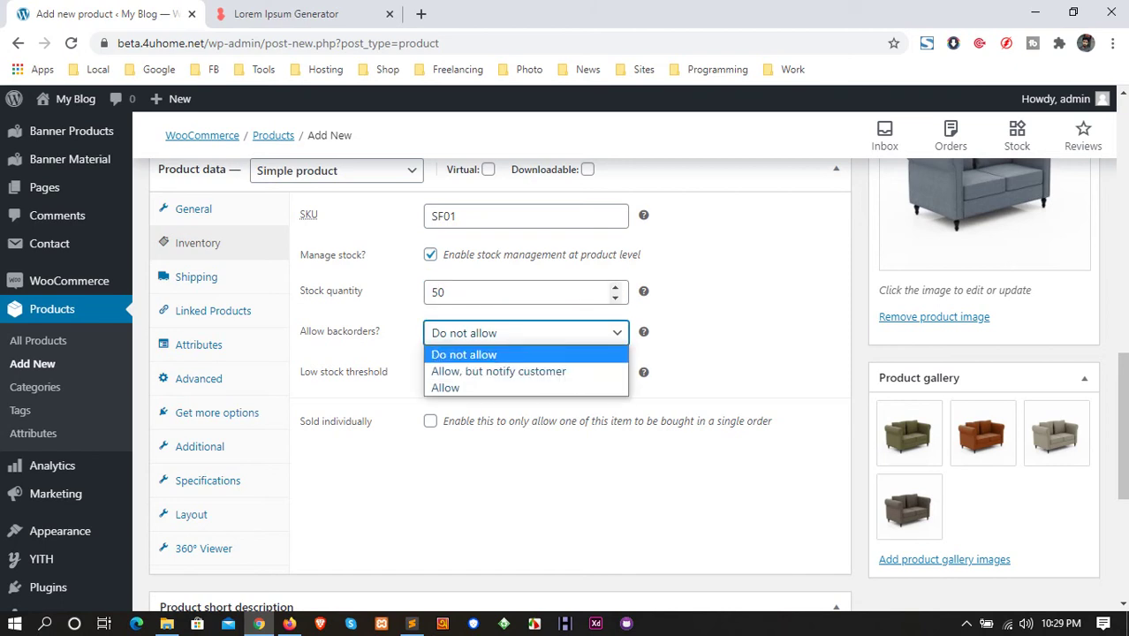
drag(477, 293, 429, 292)
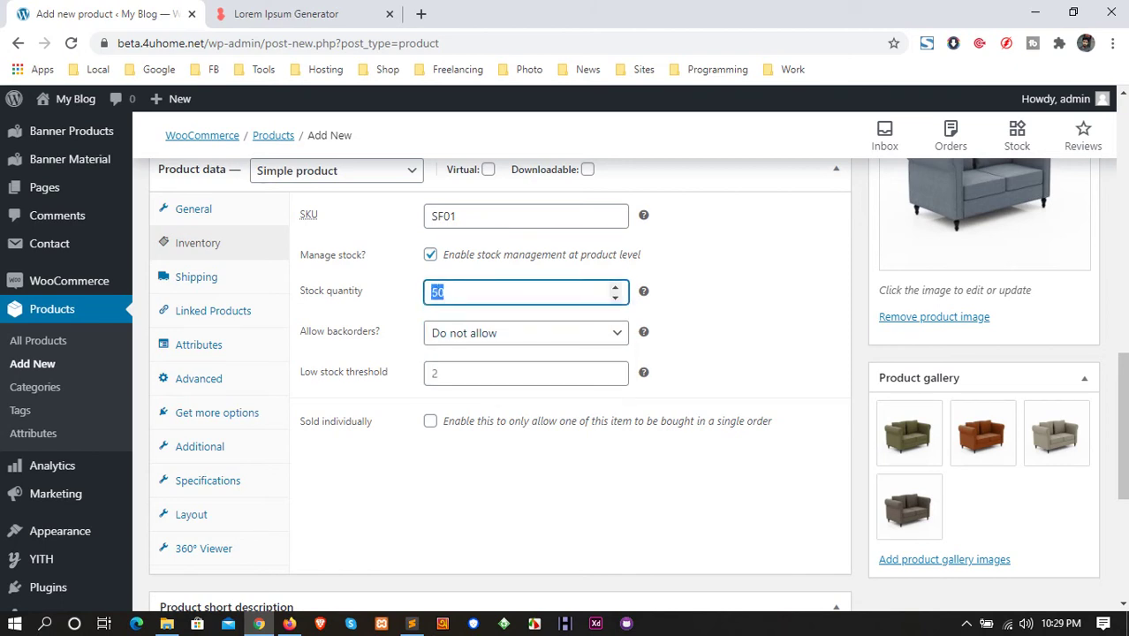
click(526, 333)
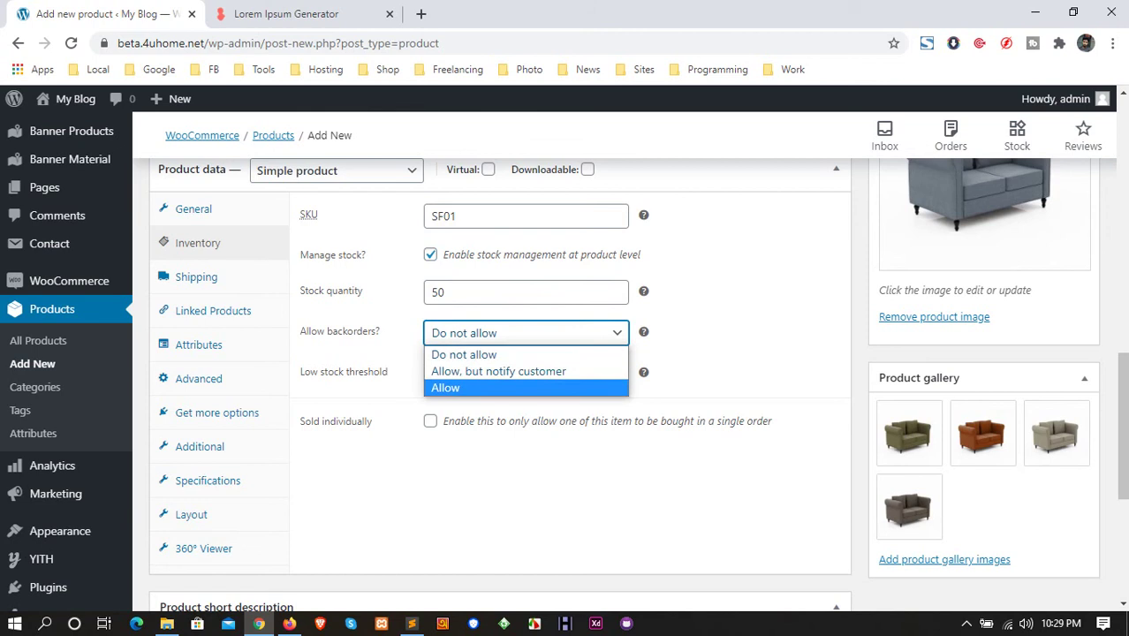
key(Up)
key(Up)
key(Return)
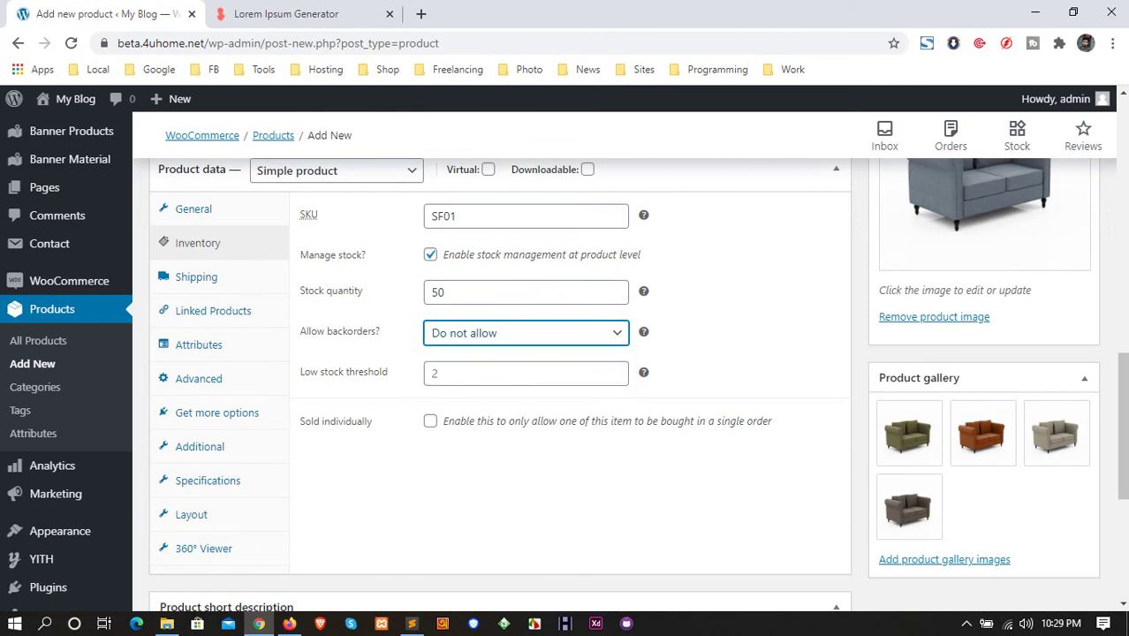
click(526, 333)
key(Down)
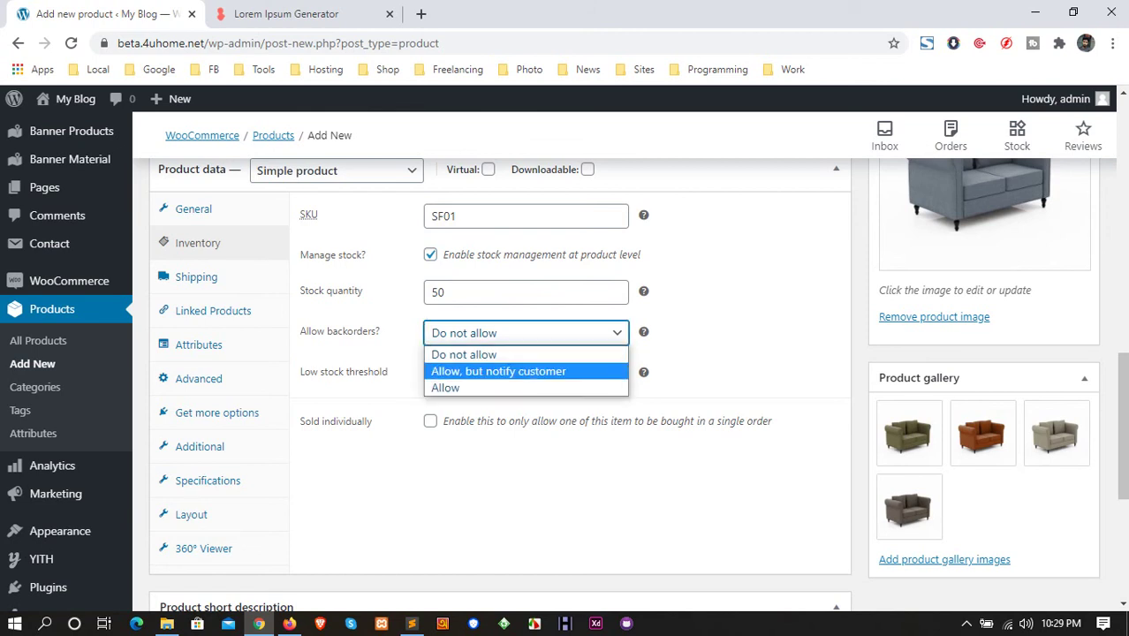
key(Down)
key(Up)
key(Up)
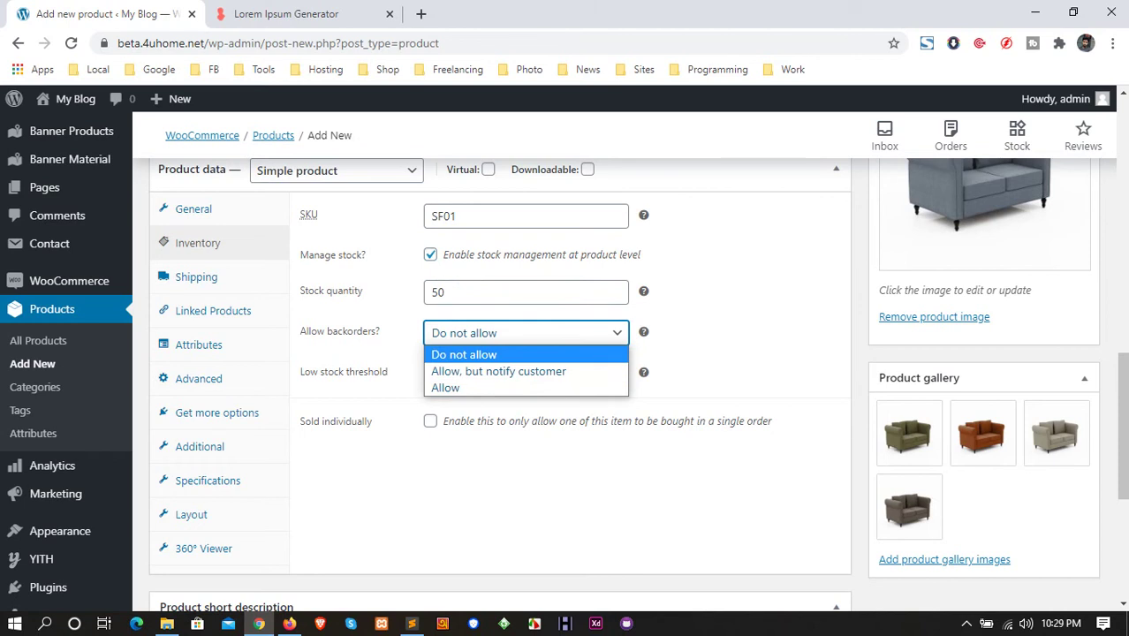
key(Return)
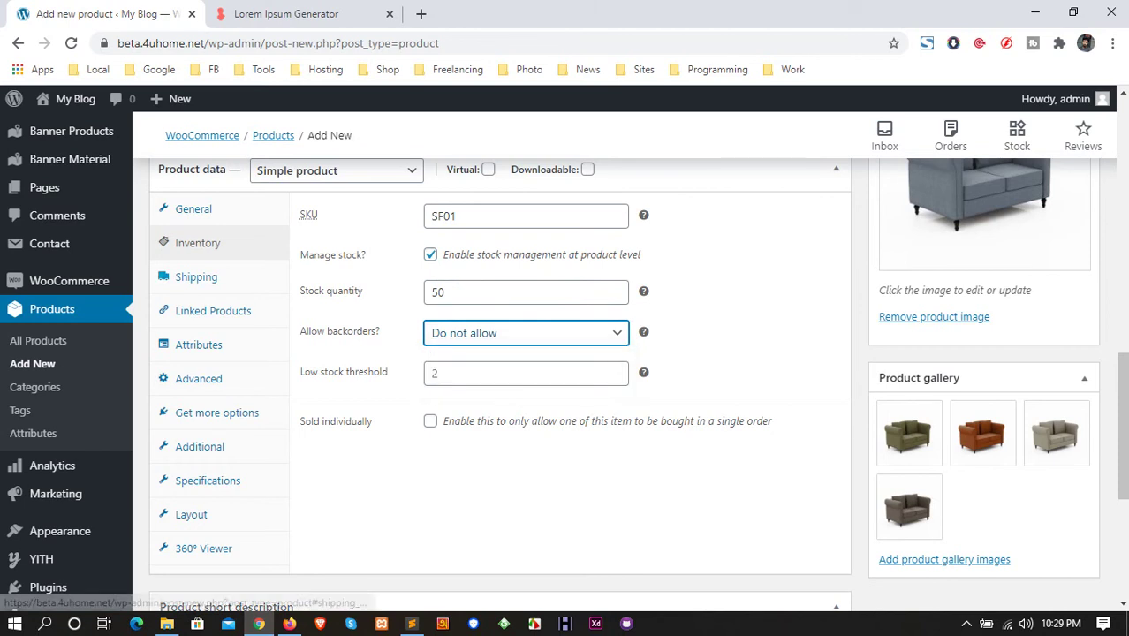
Set the product's shipping weight to 15 kg and its dimensions to 36 length, 80 width and 48 height in cm.
click(197, 276)
click(512, 216)
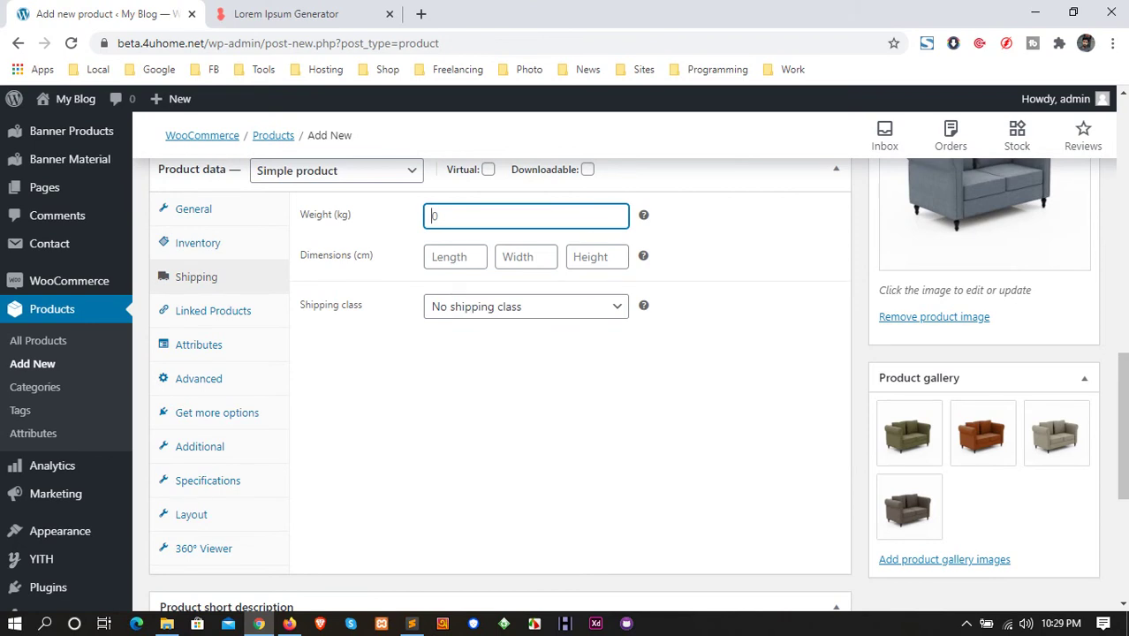
text(15)
key(Tab)
text(3)
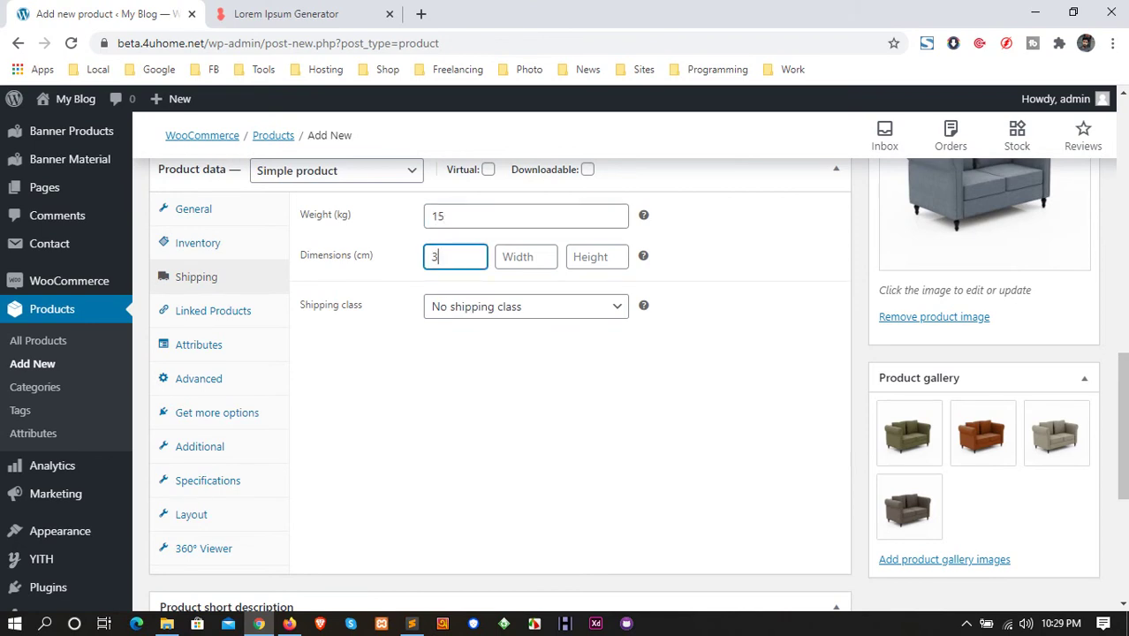
text(6)
key(Tab)
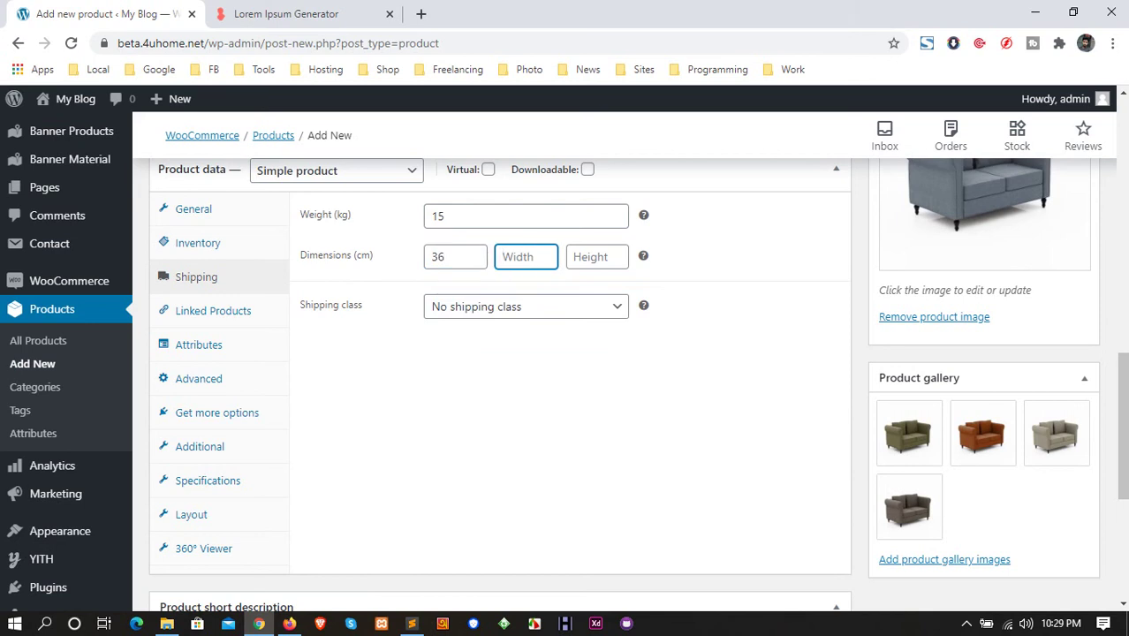
text(80)
key(Tab)
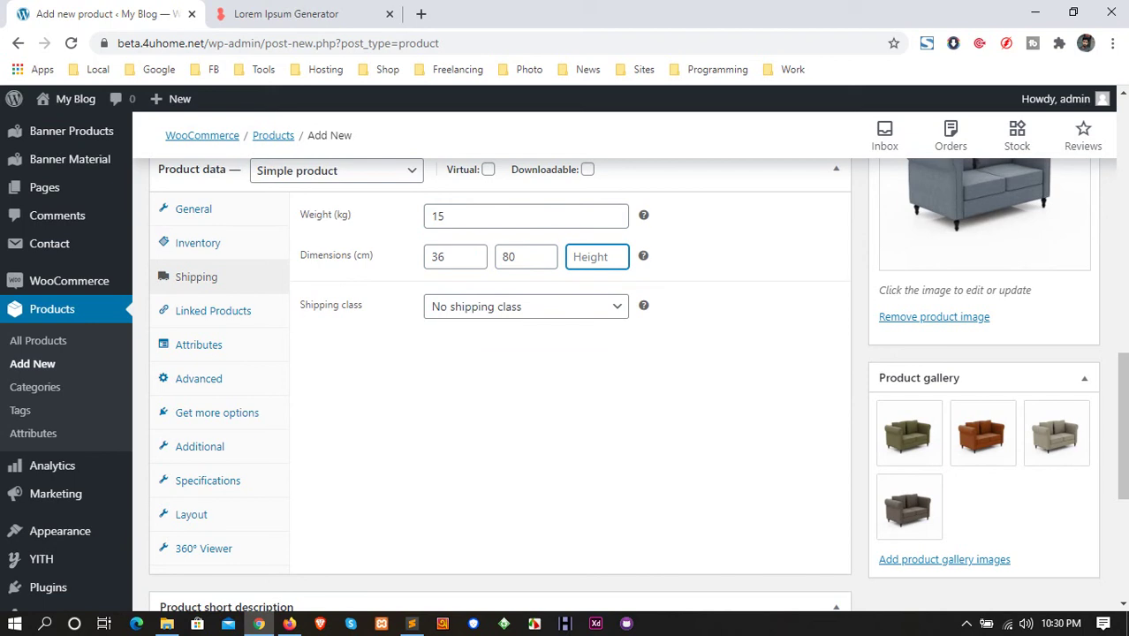
text(48)
Publish the product and open its live store page in a new browser tab.
scroll(566, 371, up, 1)
scroll(566, 371, down, 2)
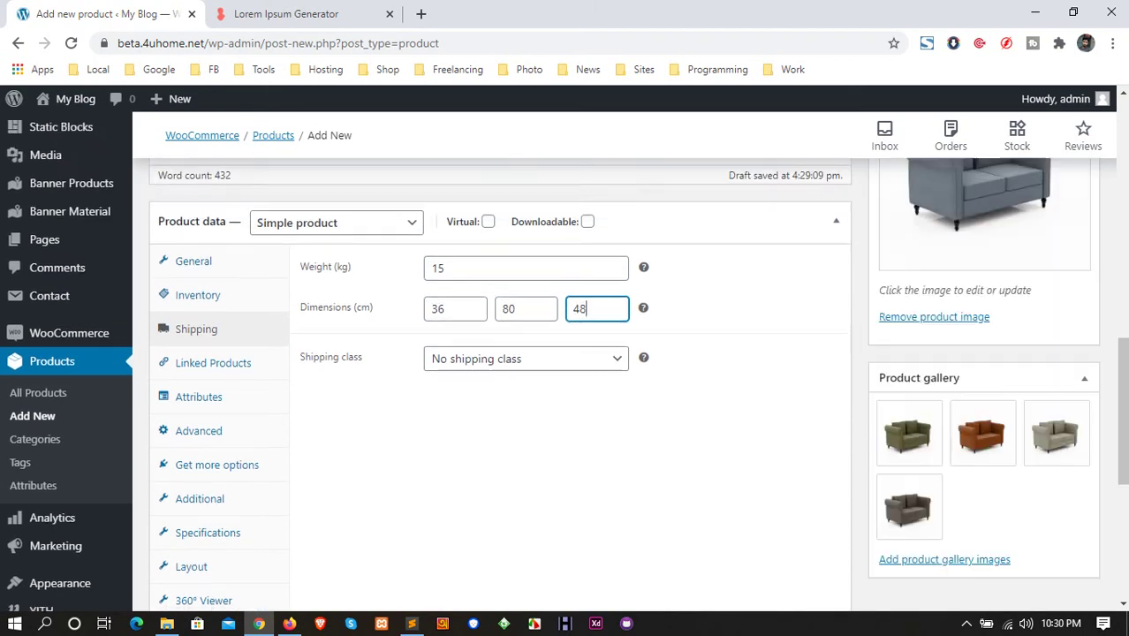
scroll(565, 371, up, 5)
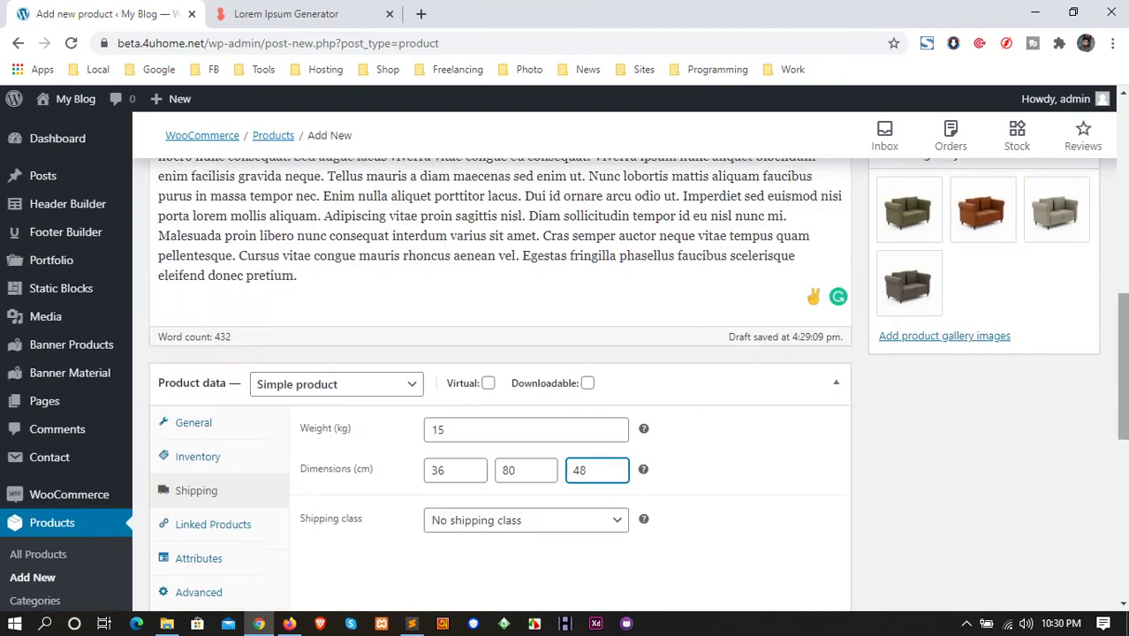
scroll(565, 371, up, 15)
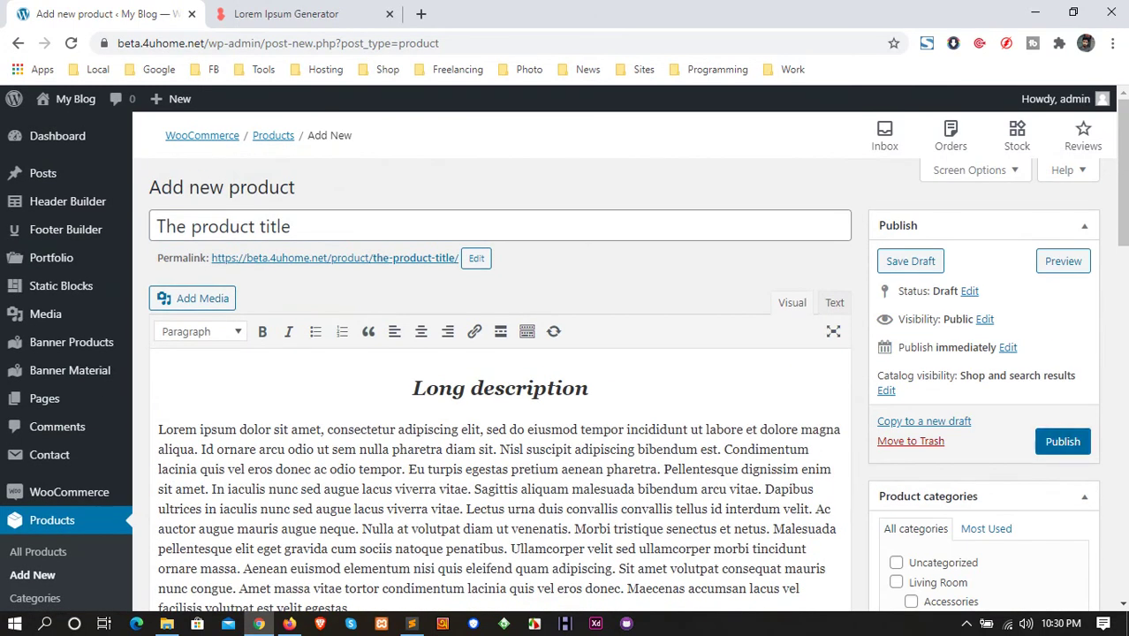
click(1062, 442)
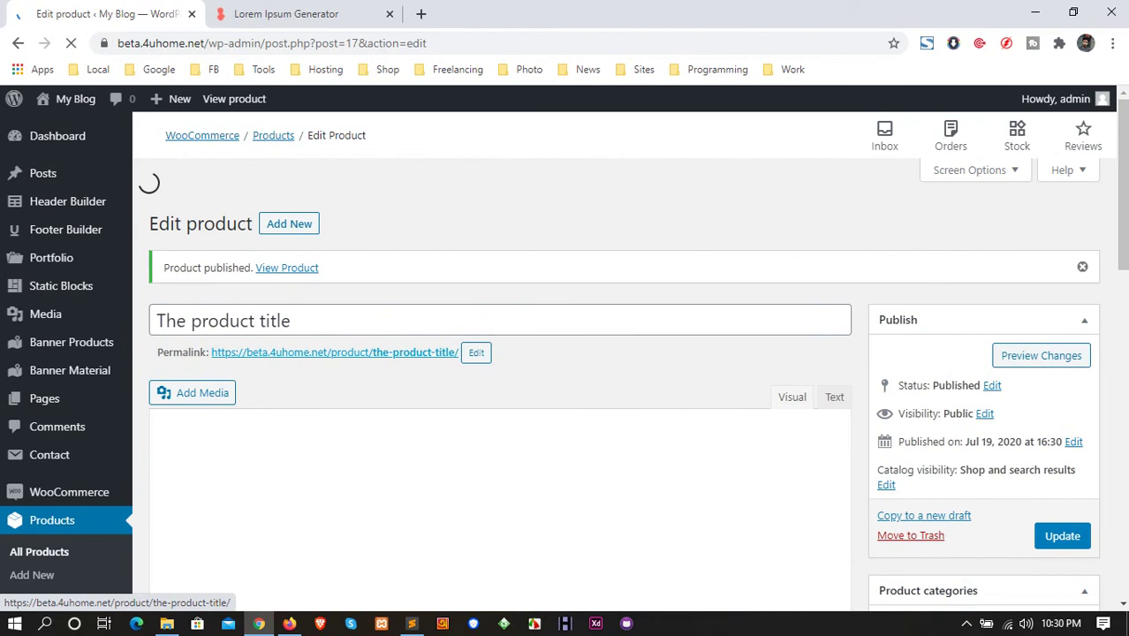
middle_click(334, 351)
click(296, 15)
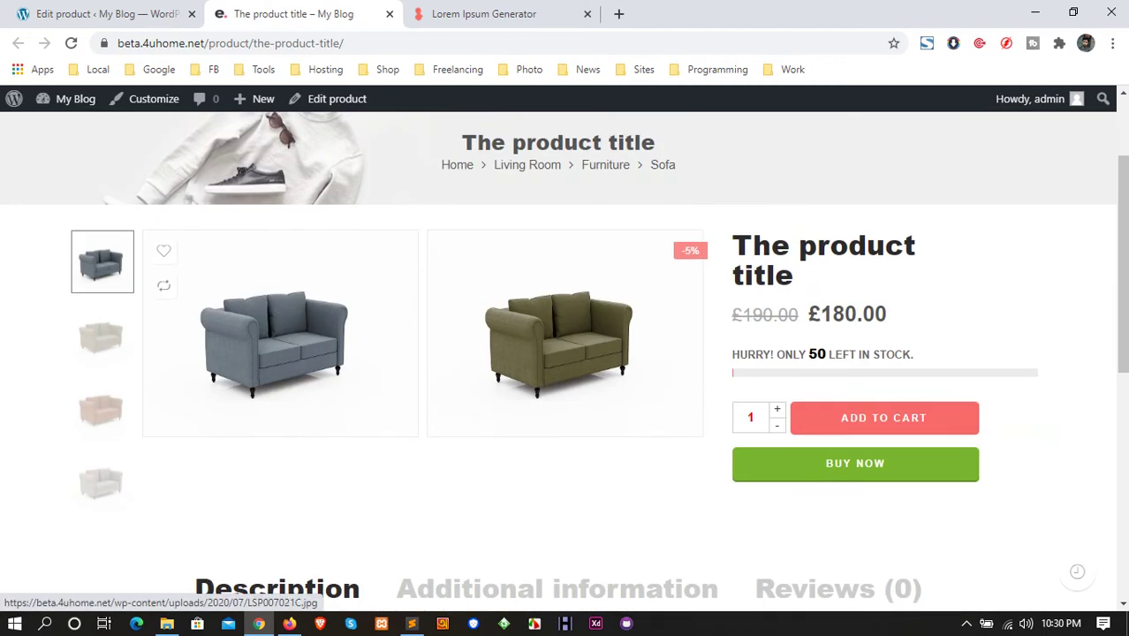
Look through the gallery images, long description and Additional information on the live product page.
click(101, 337)
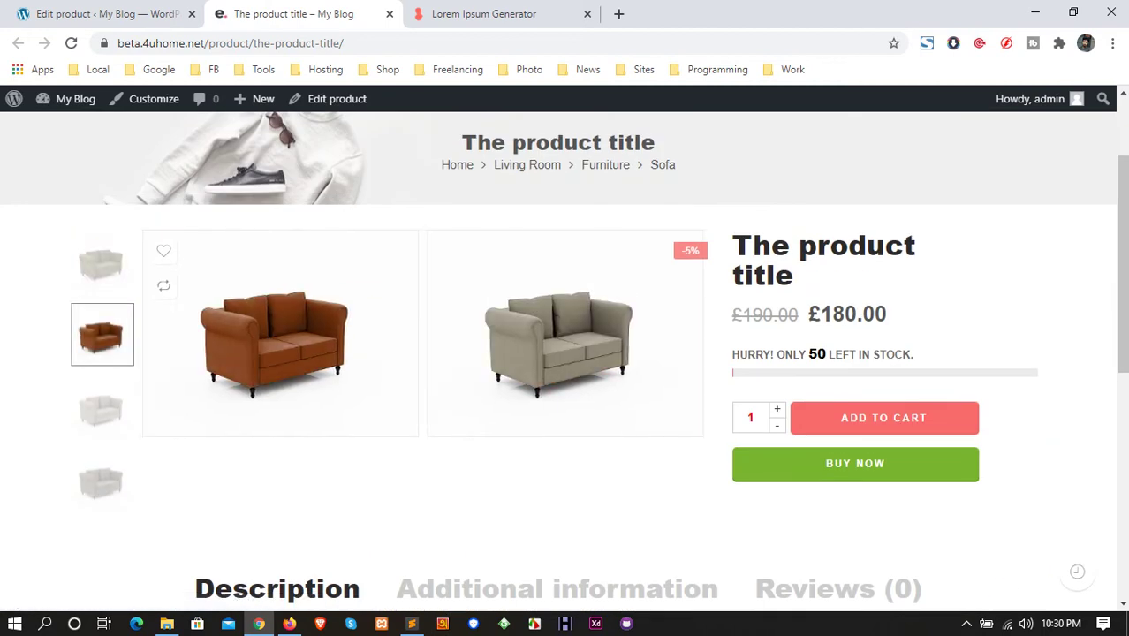
click(101, 410)
click(101, 483)
scroll(280, 344, down, 1)
scroll(280, 344, down, 10)
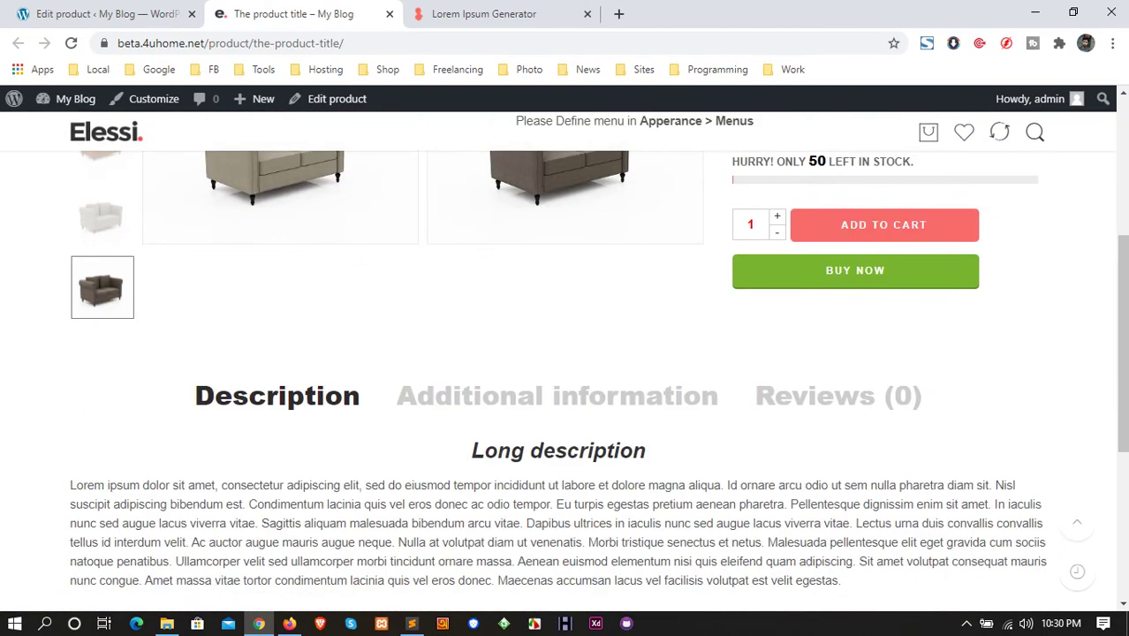
scroll(556, 353, up, 5)
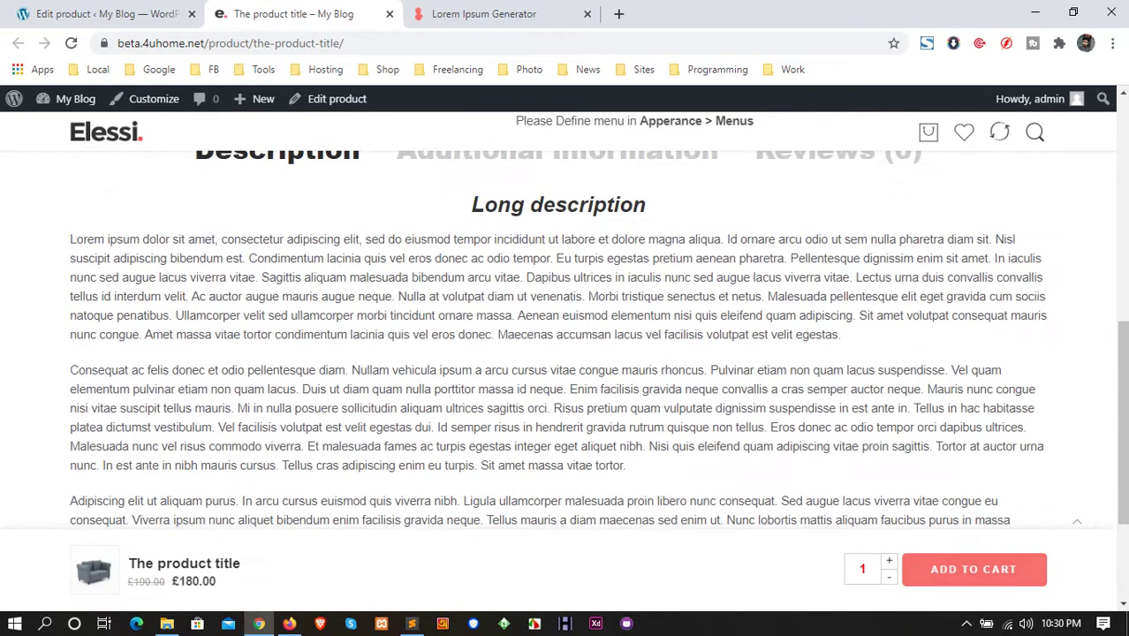
click(557, 403)
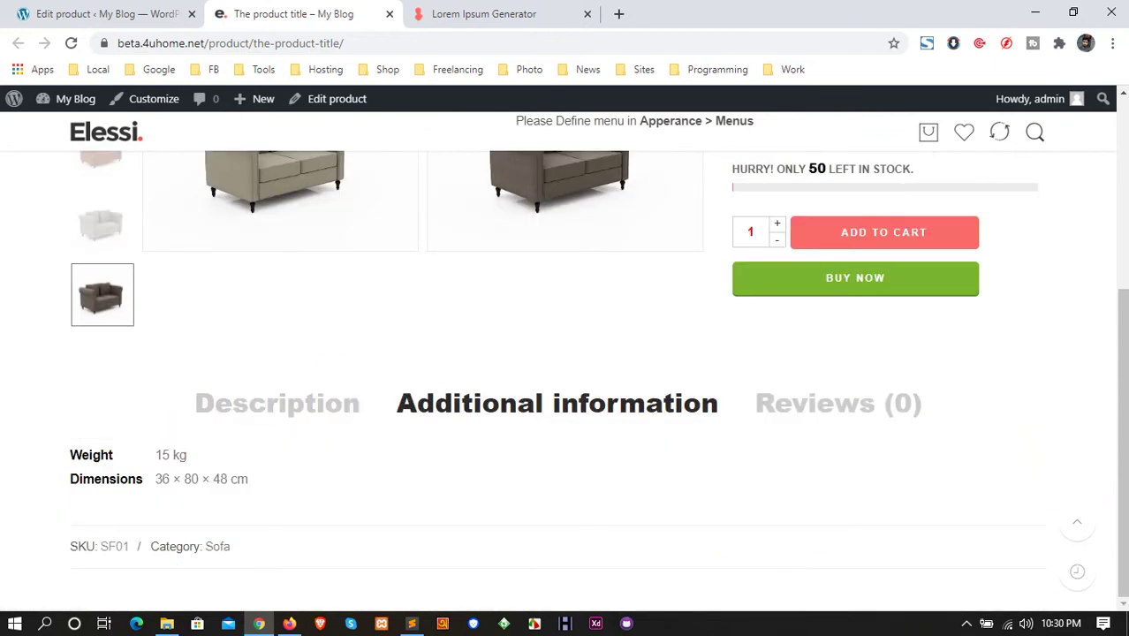
Check the remaining-stock notice shown on the live product page.
scroll(565, 353, up, 2)
triple_click(817, 334)
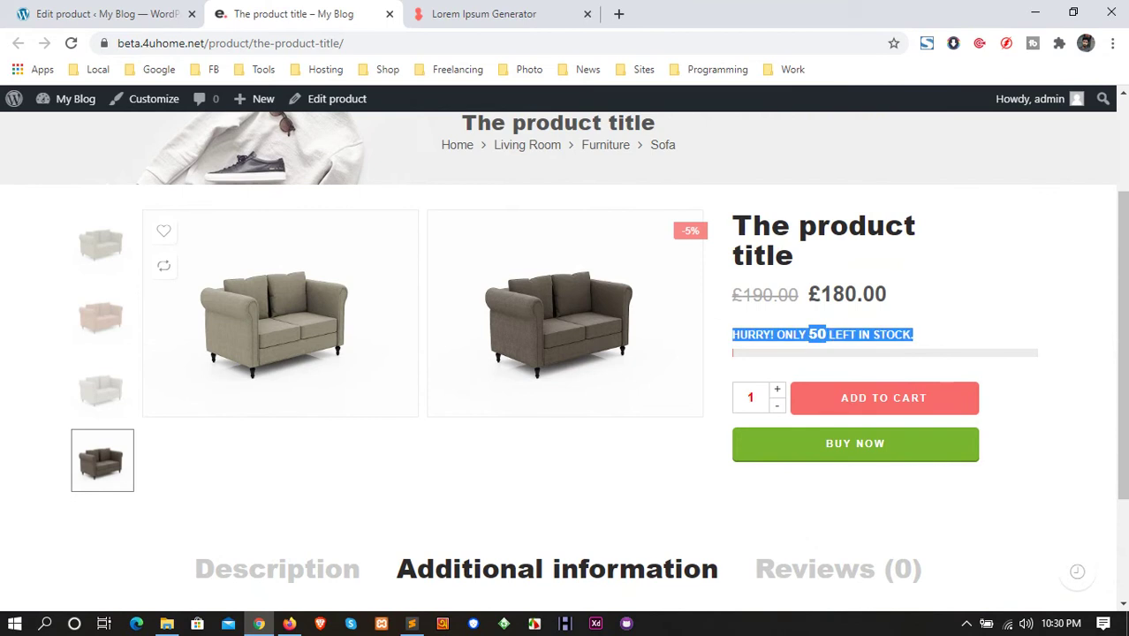
double_click(818, 333)
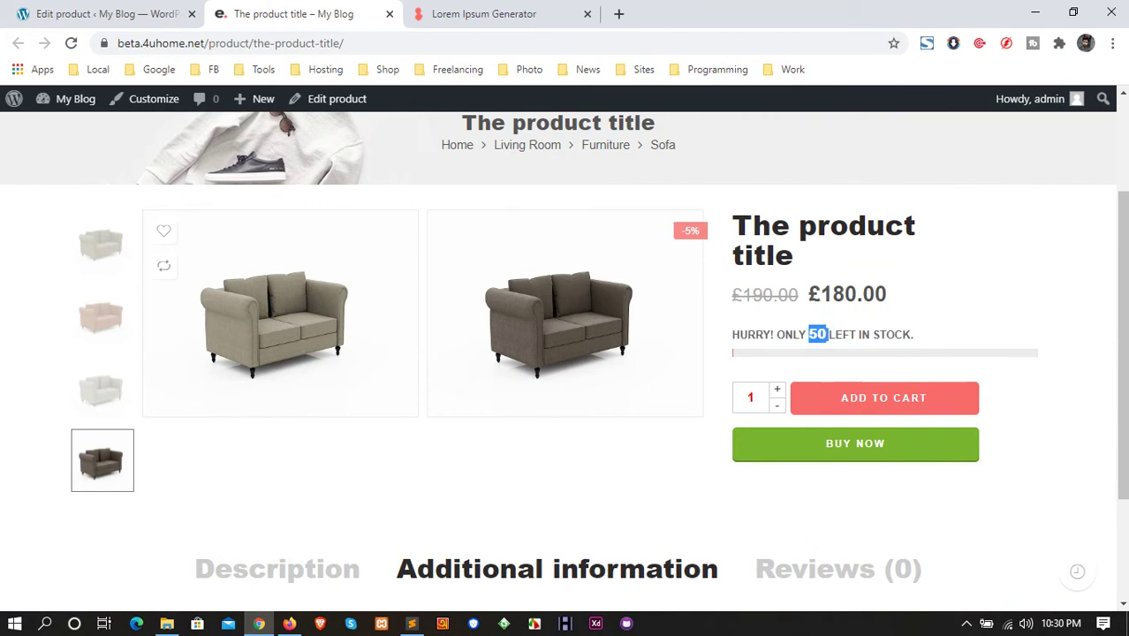
click(827, 335)
Compare the regular and sale prices in the product's General data with the prices on the live product page.
click(107, 14)
scroll(499, 371, down, 3)
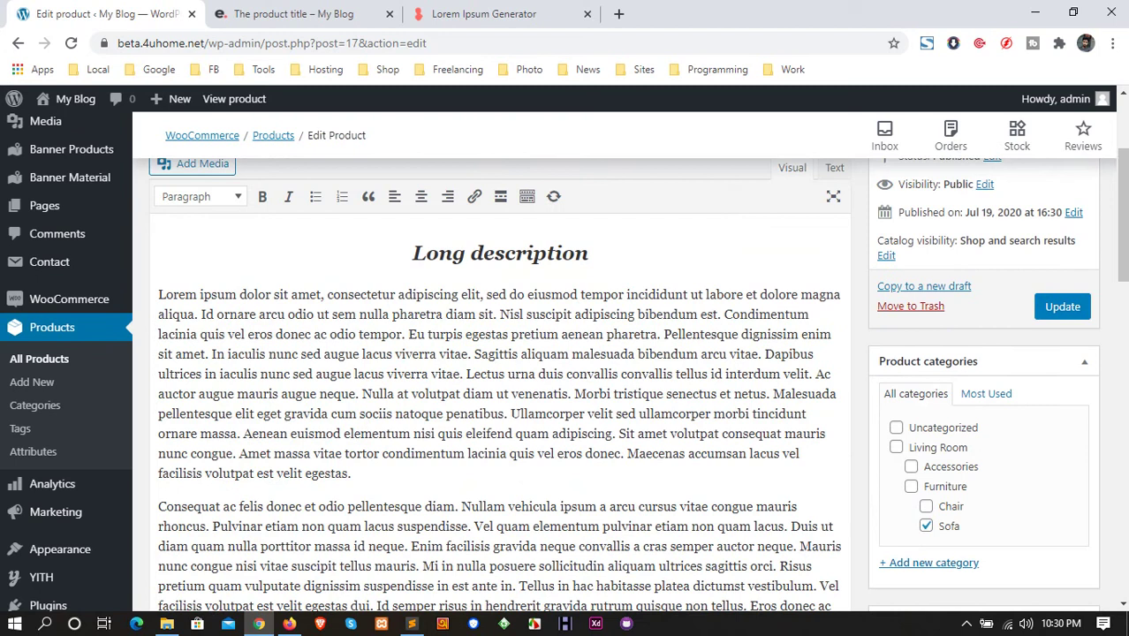
scroll(500, 385, down, 10)
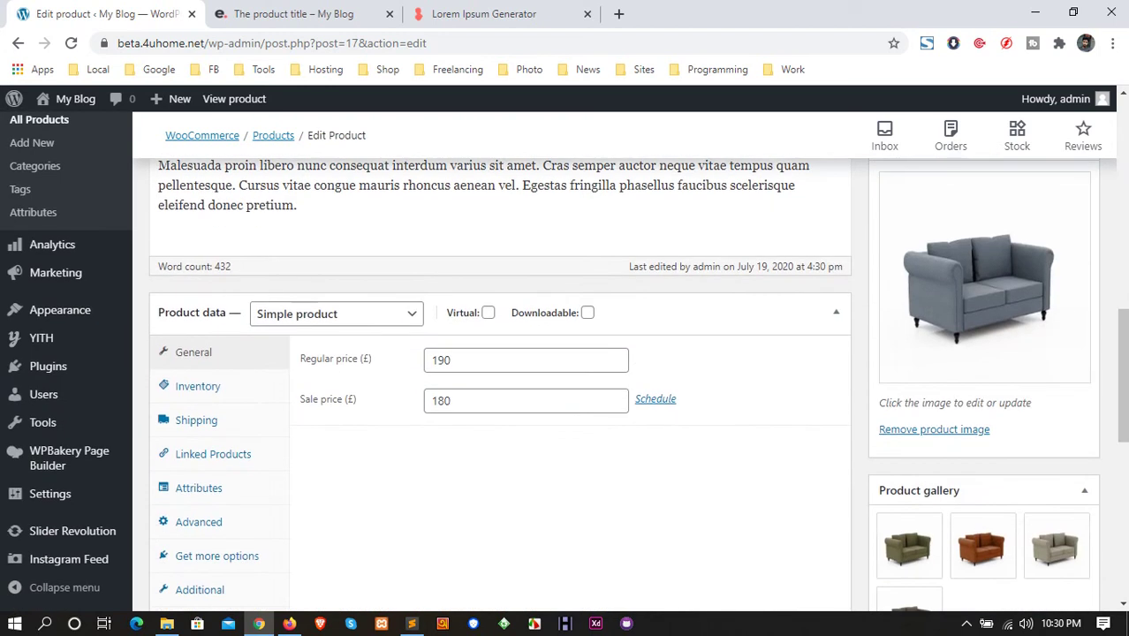
double_click(440, 359)
click(292, 14)
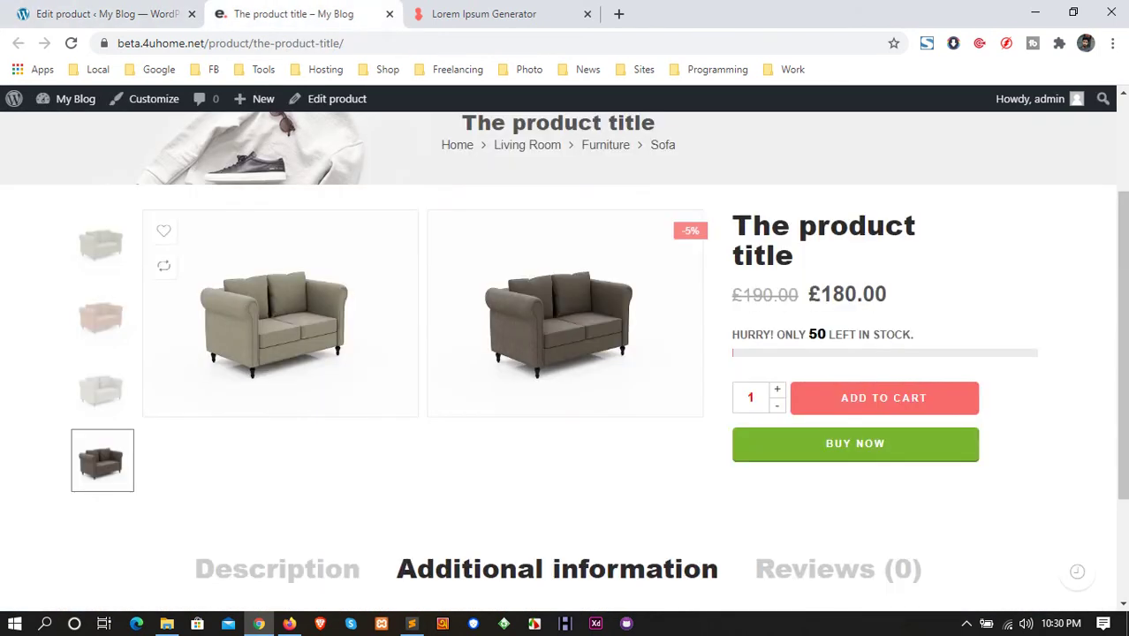
click(106, 14)
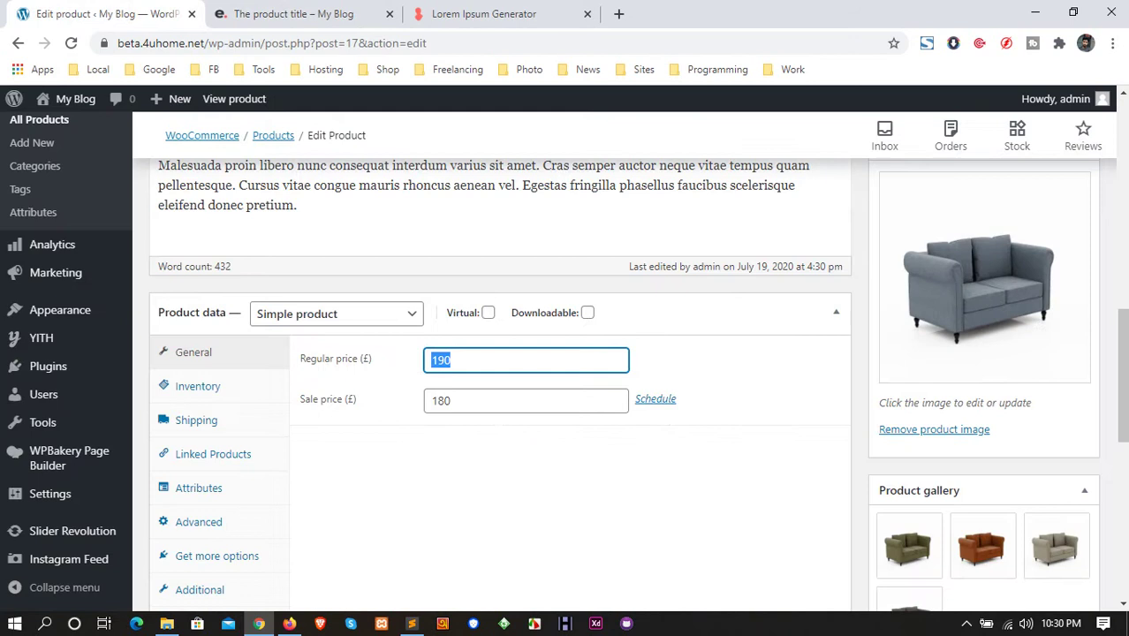
key(Tab)
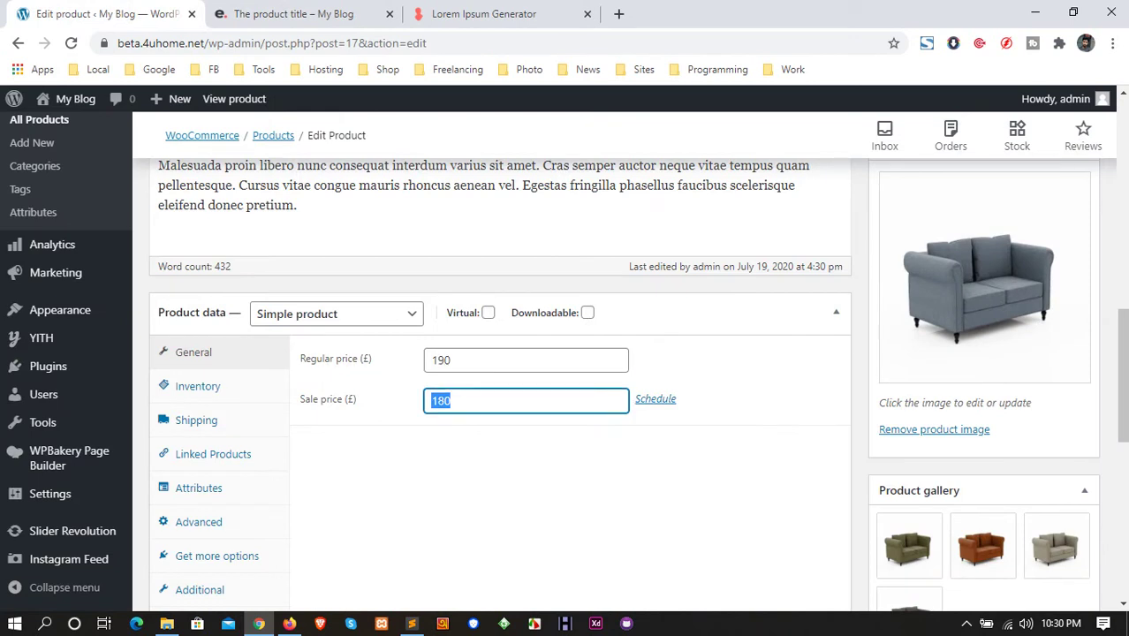
click(291, 14)
double_click(738, 295)
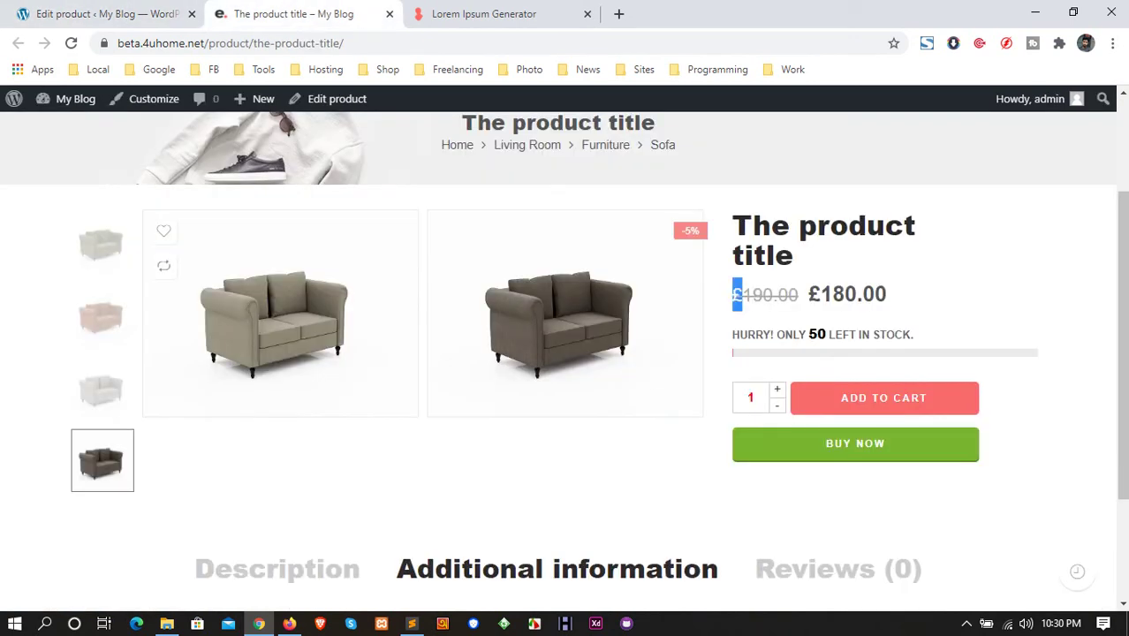
double_click(853, 295)
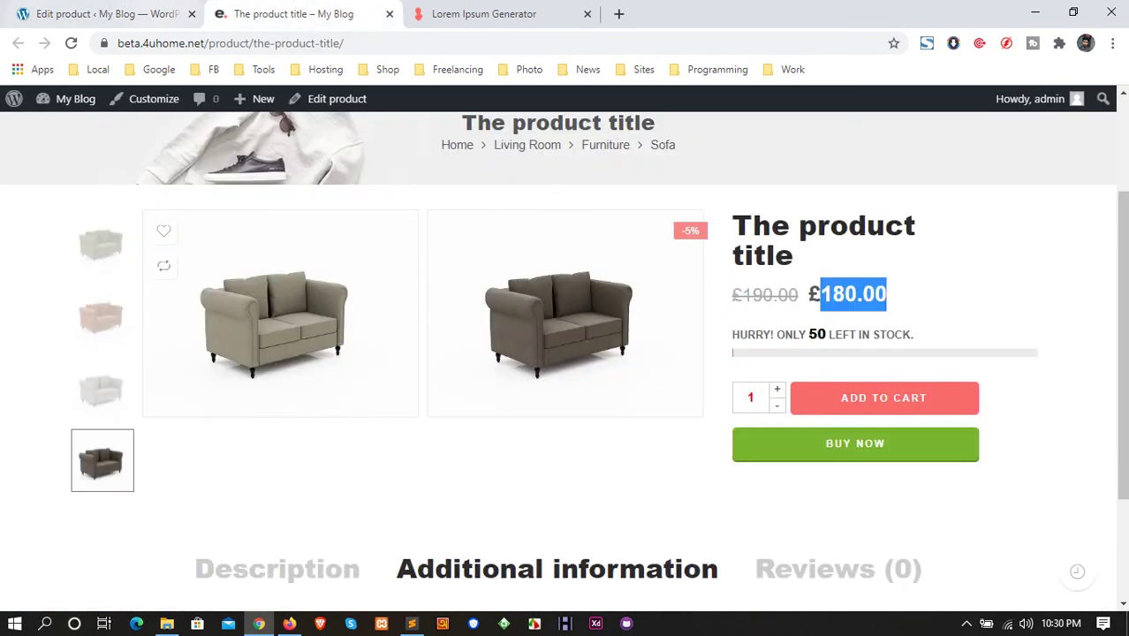
Return to the product editor and open a blank form for adding another product.
click(111, 14)
scroll(500, 362, up, 3)
scroll(500, 362, up, 10)
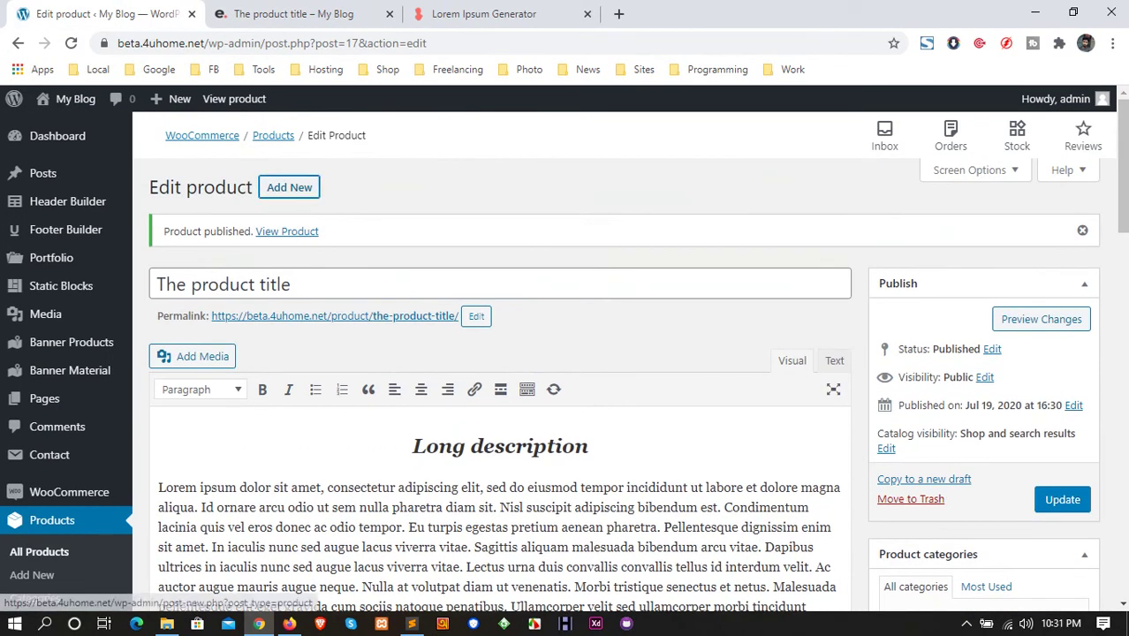
click(289, 187)
View the beige and dark brown sofa images enlarged on the live product page, closing each one after viewing.
click(298, 15)
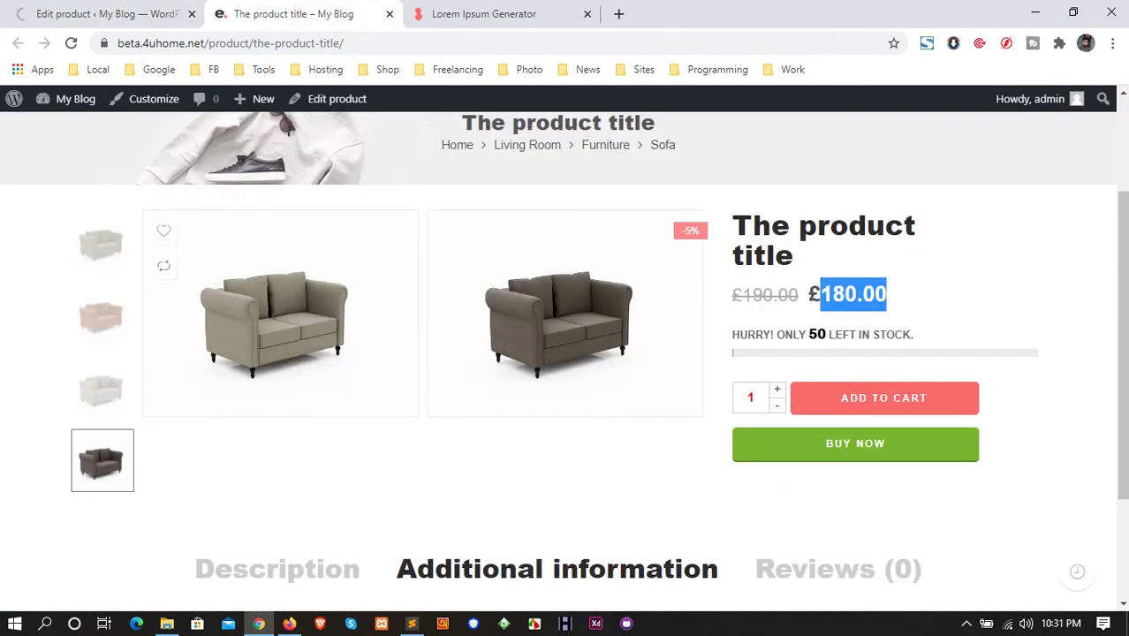
click(566, 318)
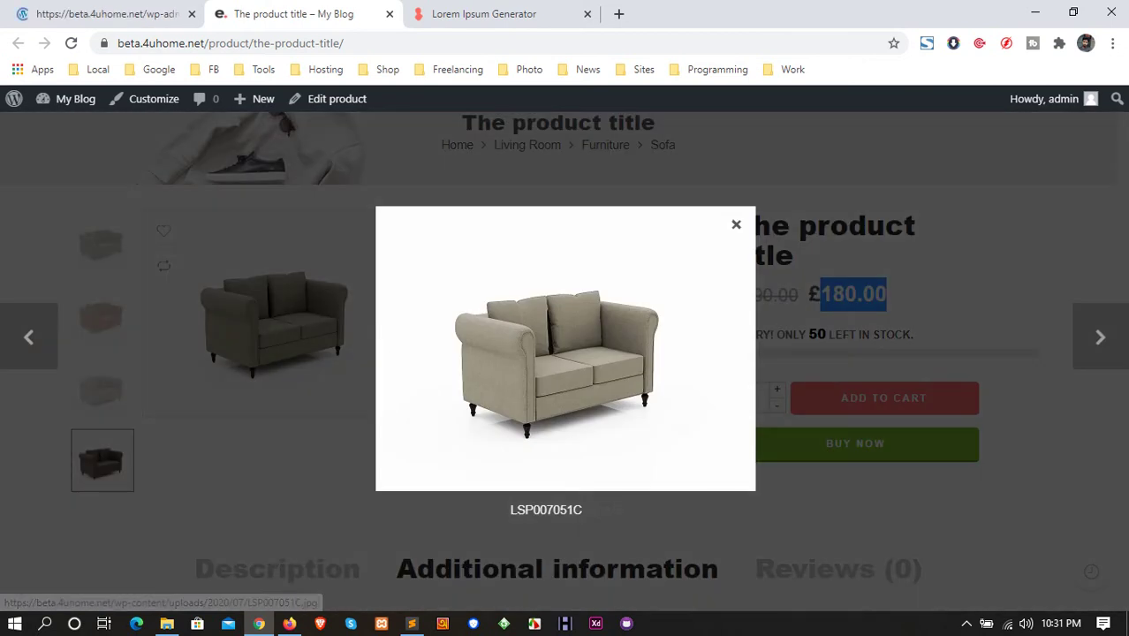
click(736, 225)
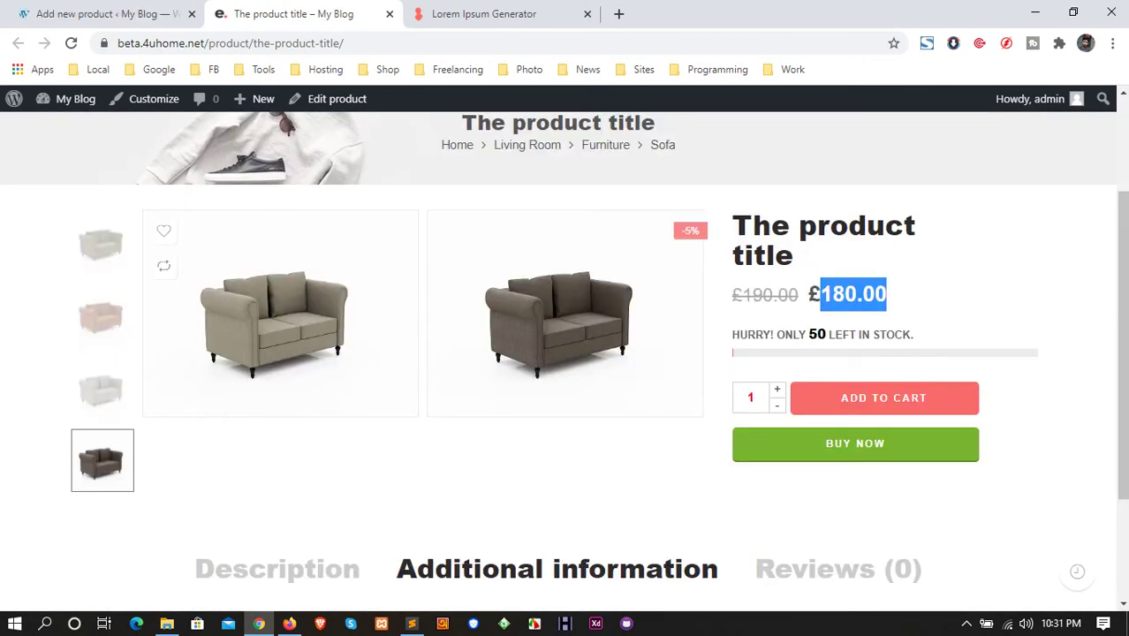
click(565, 318)
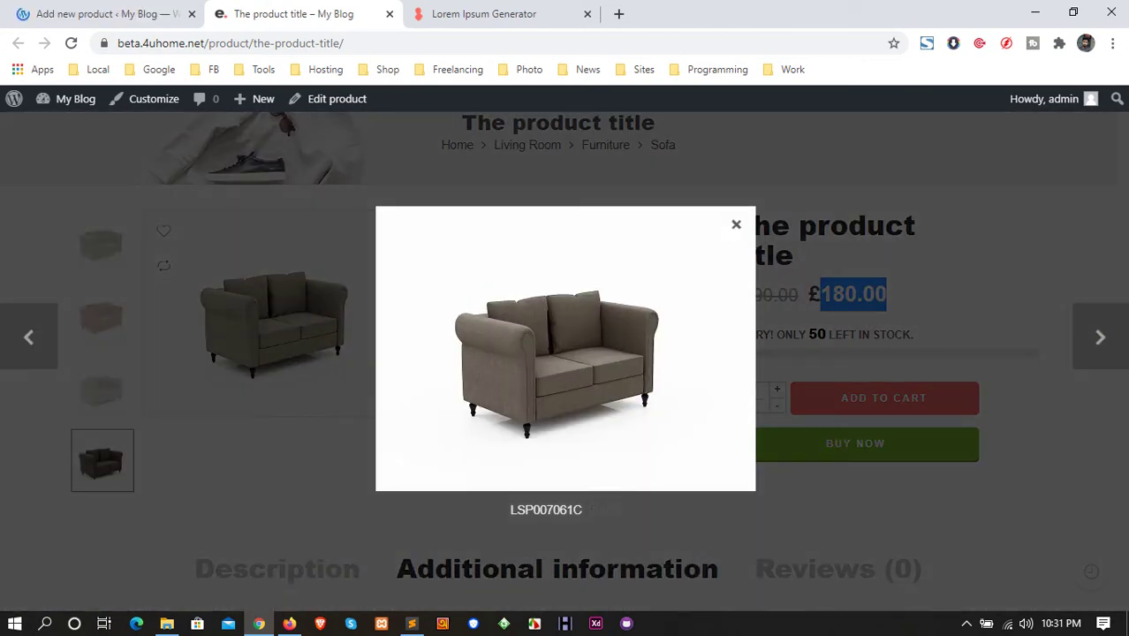
click(736, 225)
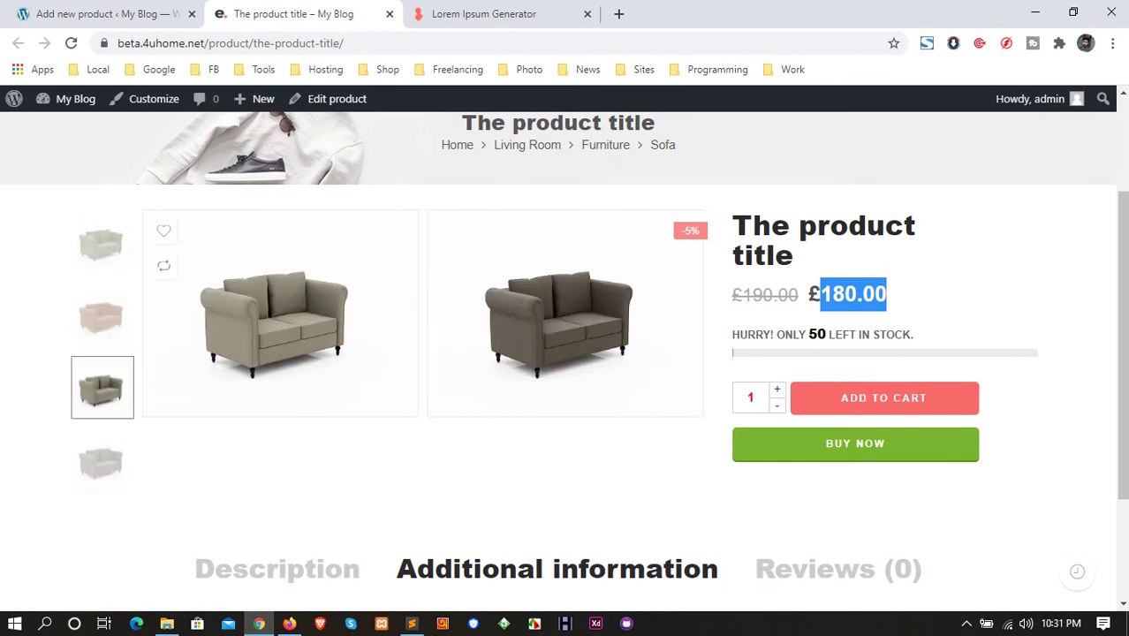
Open the product Attributes page in the store admin at the form for adding a new attribute.
click(124, 14)
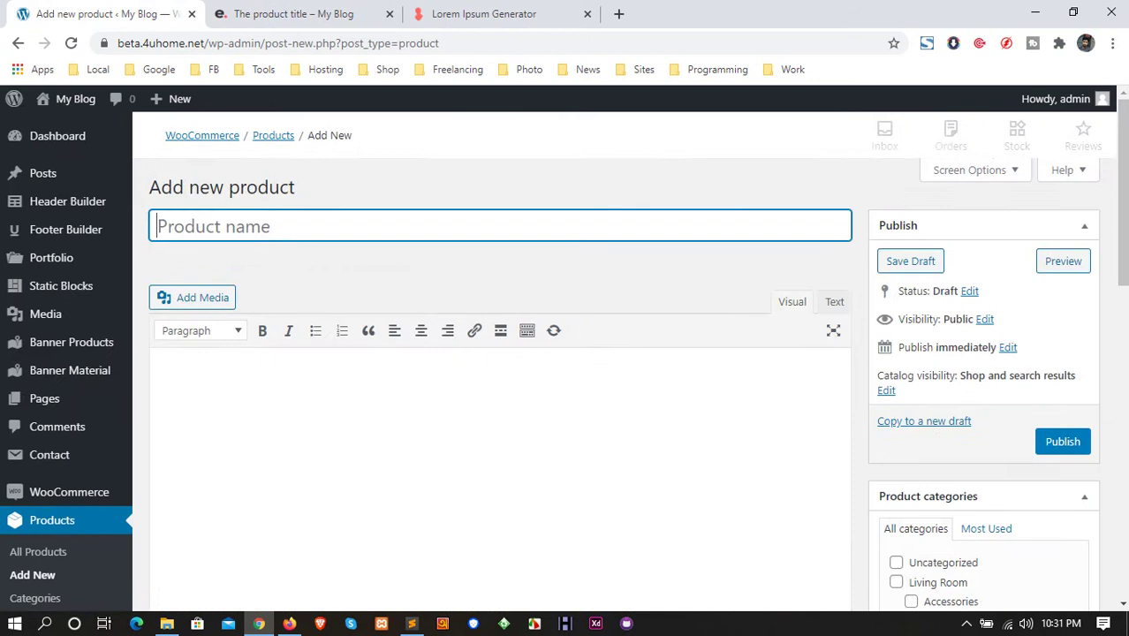
scroll(500, 353, down, 2)
scroll(500, 354, down, 2)
click(32, 313)
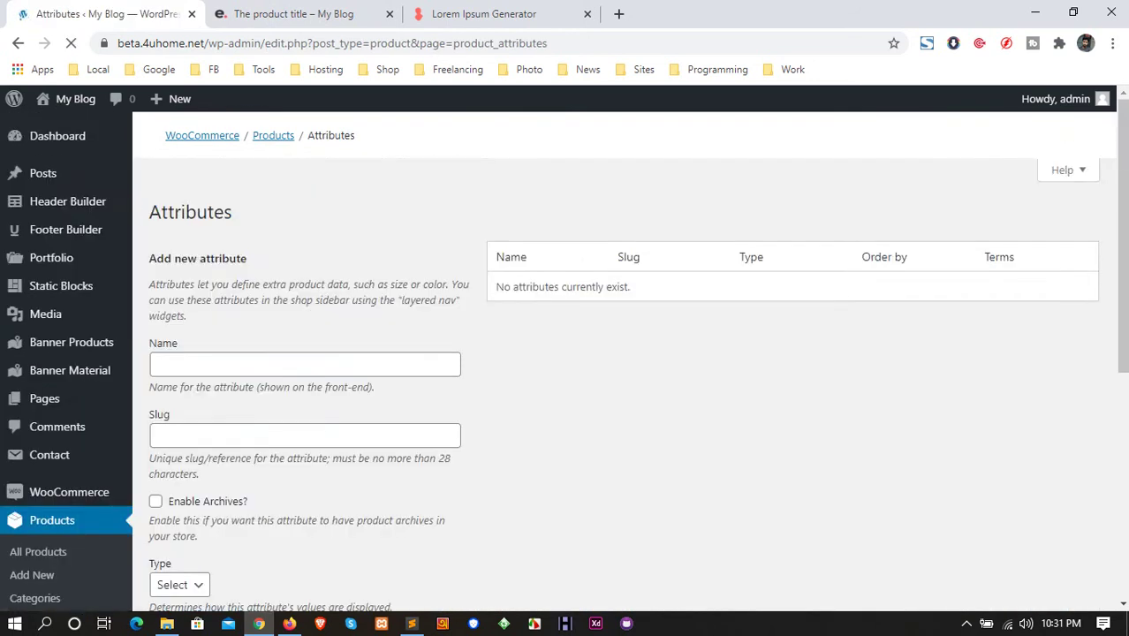
scroll(618, 353, down, 2)
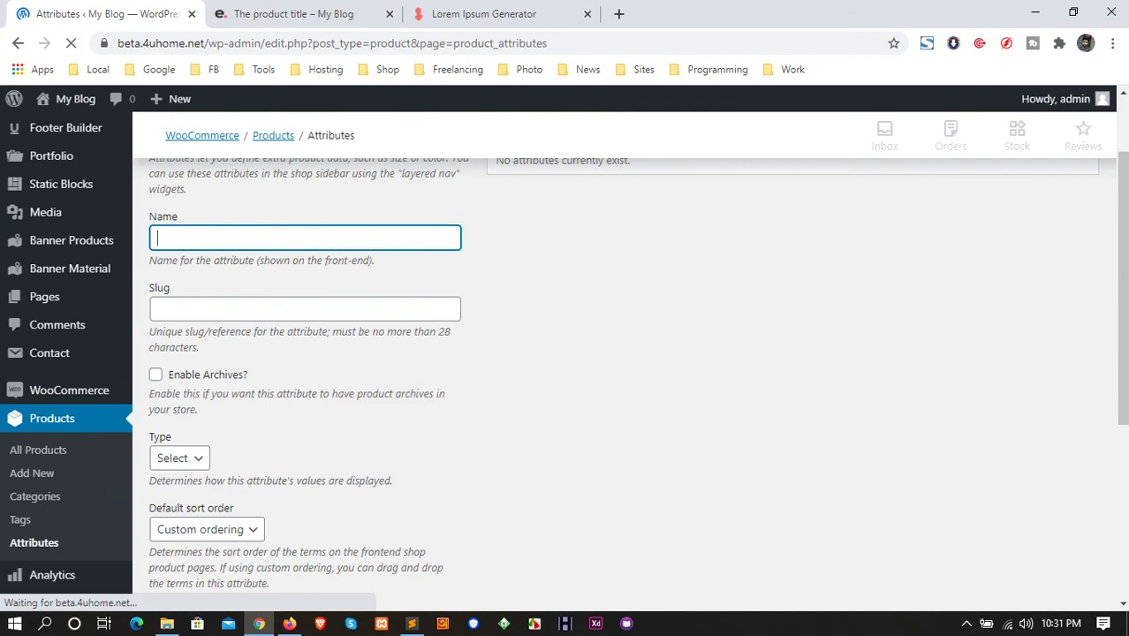
text(Size)
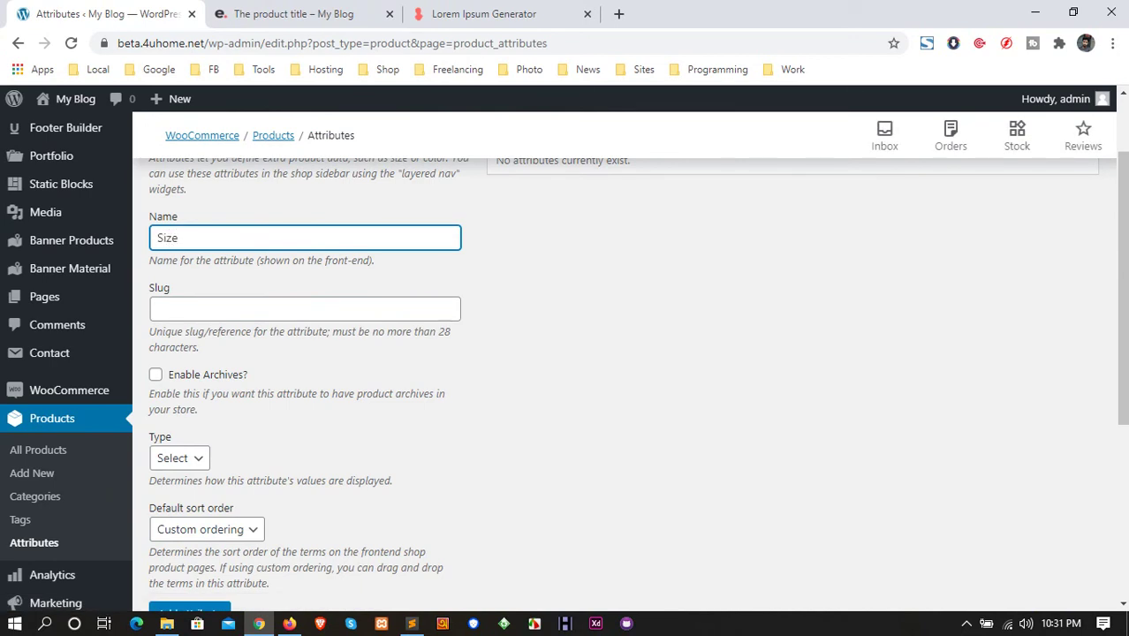
key(BackSpace)
key(BackSpace)
text(S)
key(BackSpace)
Name the new attribute Color and set its type to Image.
text(Color)
scroll(565, 353, down, 2)
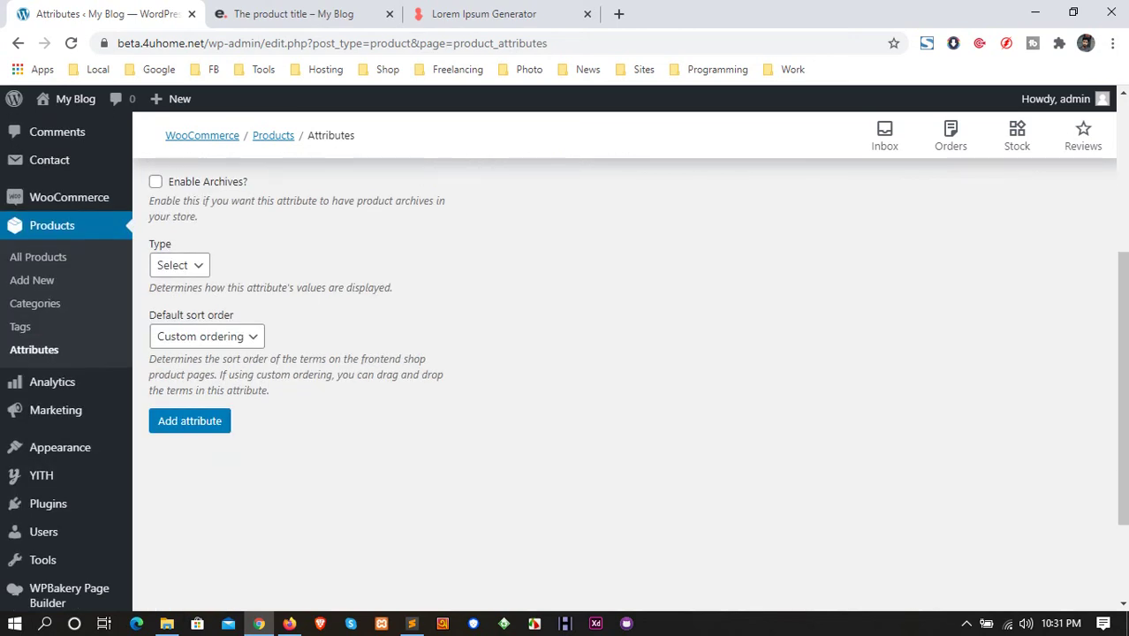
click(181, 265)
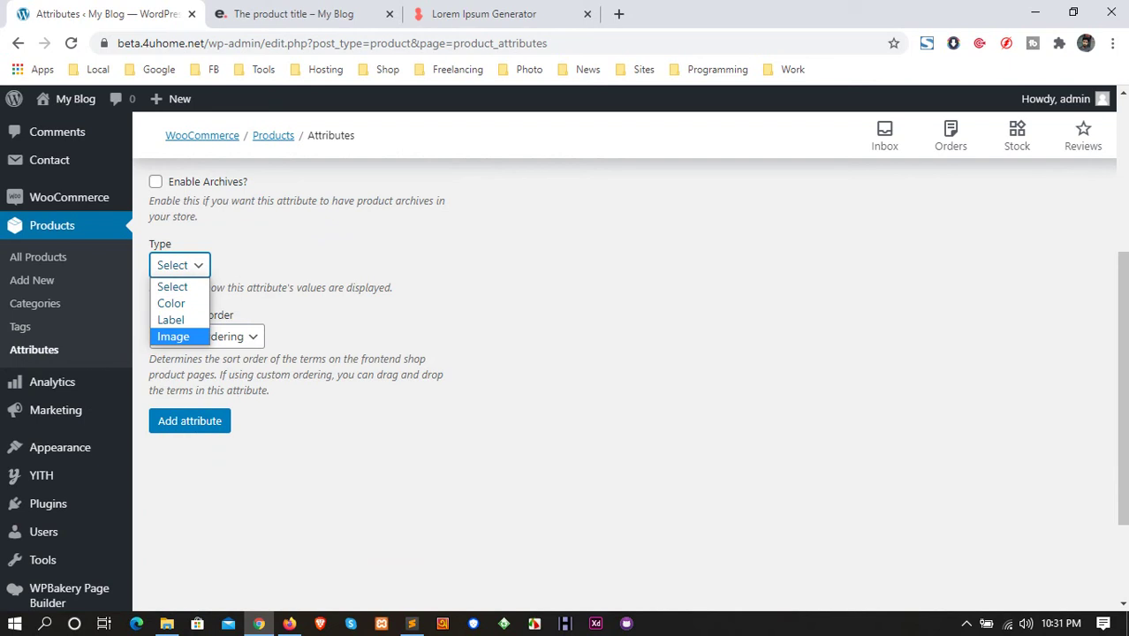
key(Return)
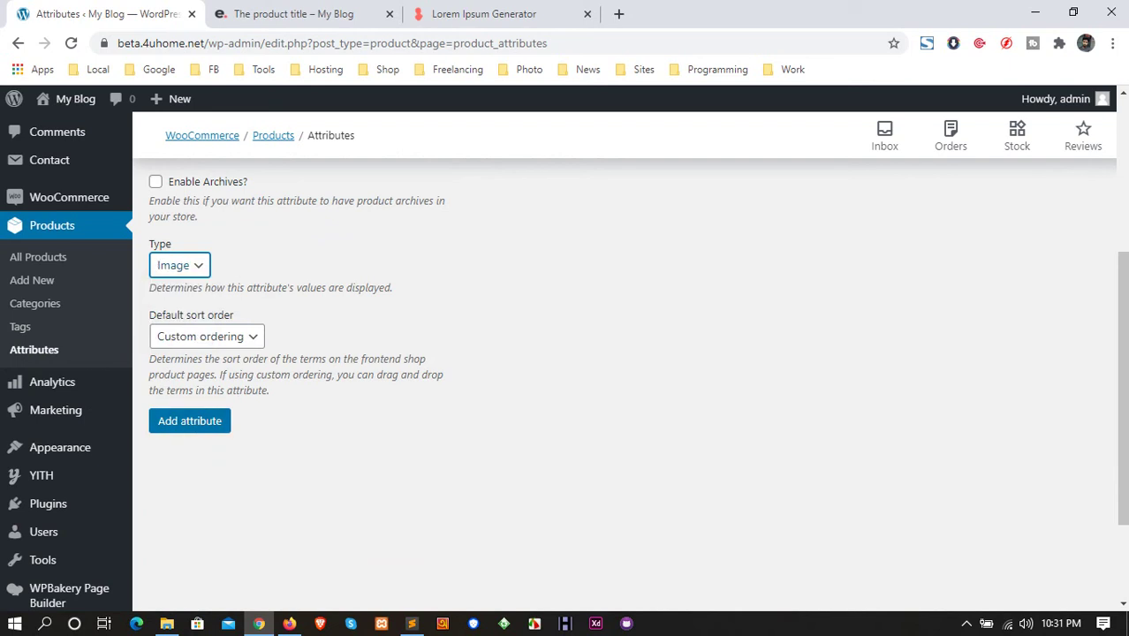
Save the Color attribute and add another attribute named Fiver Color with the type Color.
click(189, 420)
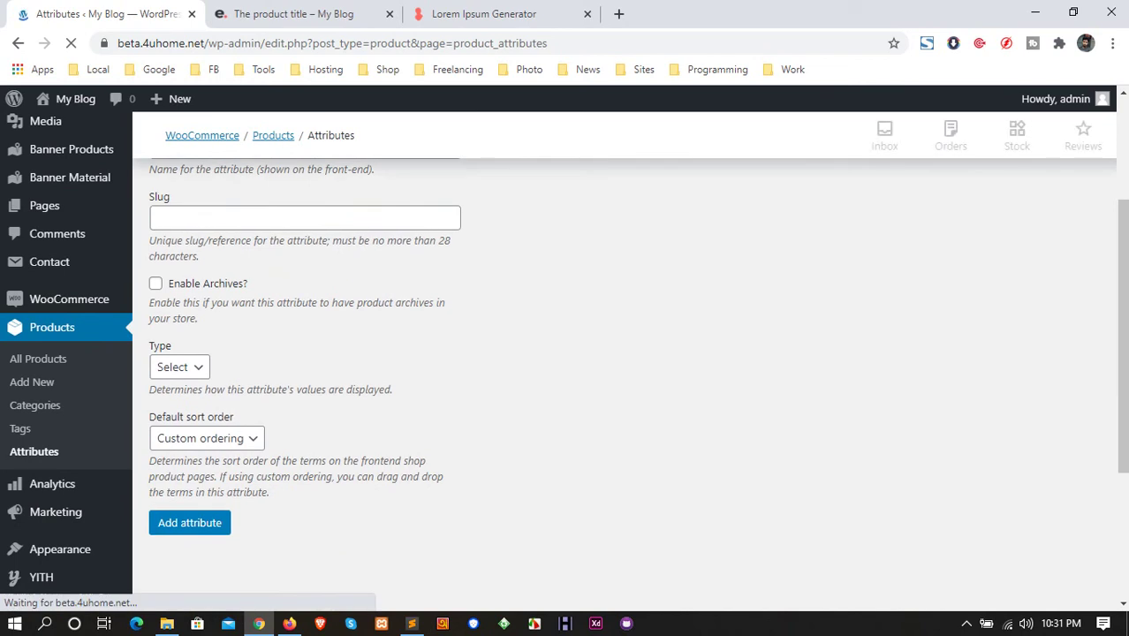
click(228, 339)
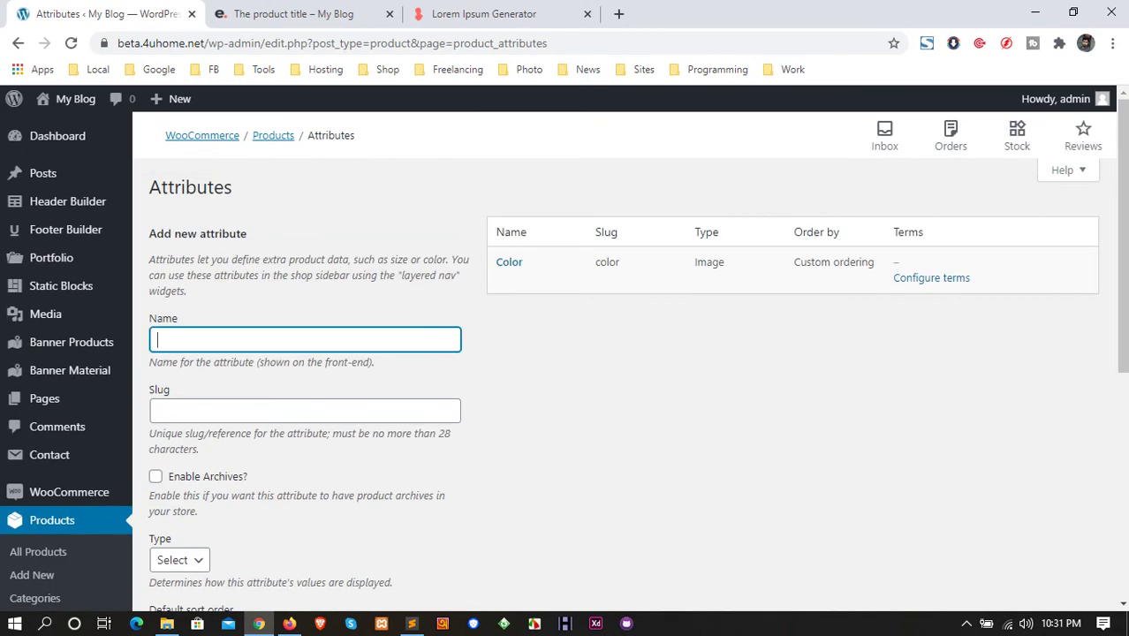
text(Fiver Color)
scroll(228, 371, down, 2)
click(180, 394)
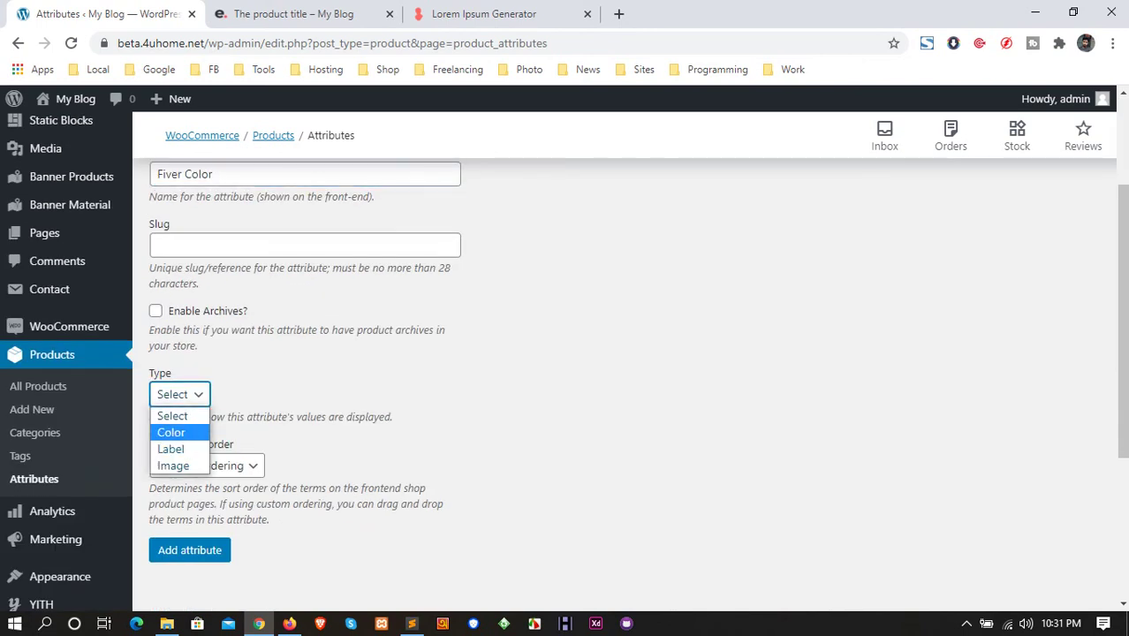
click(171, 432)
click(211, 549)
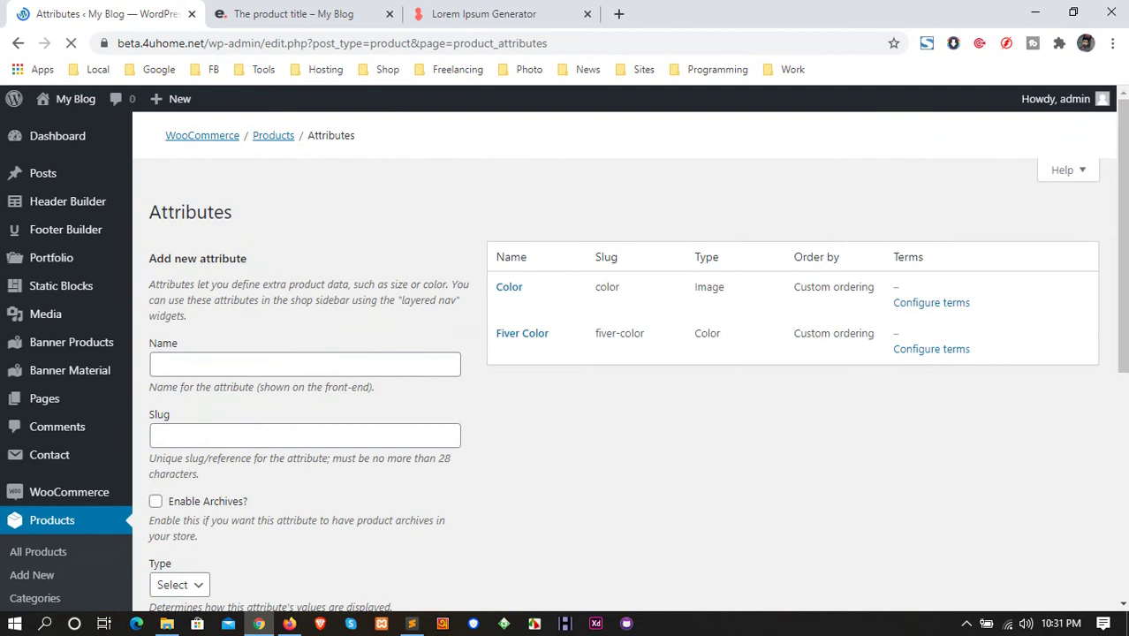
Add a third product attribute named Seater with the type Label.
text(S)
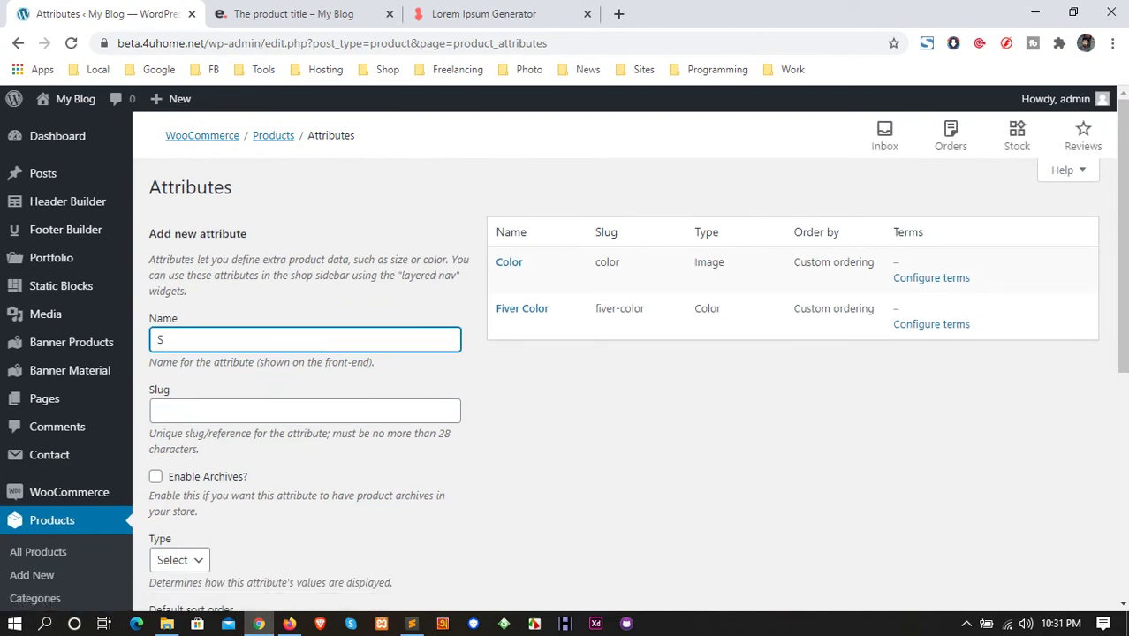
text(eater)
scroll(566, 354, down, 2)
click(180, 395)
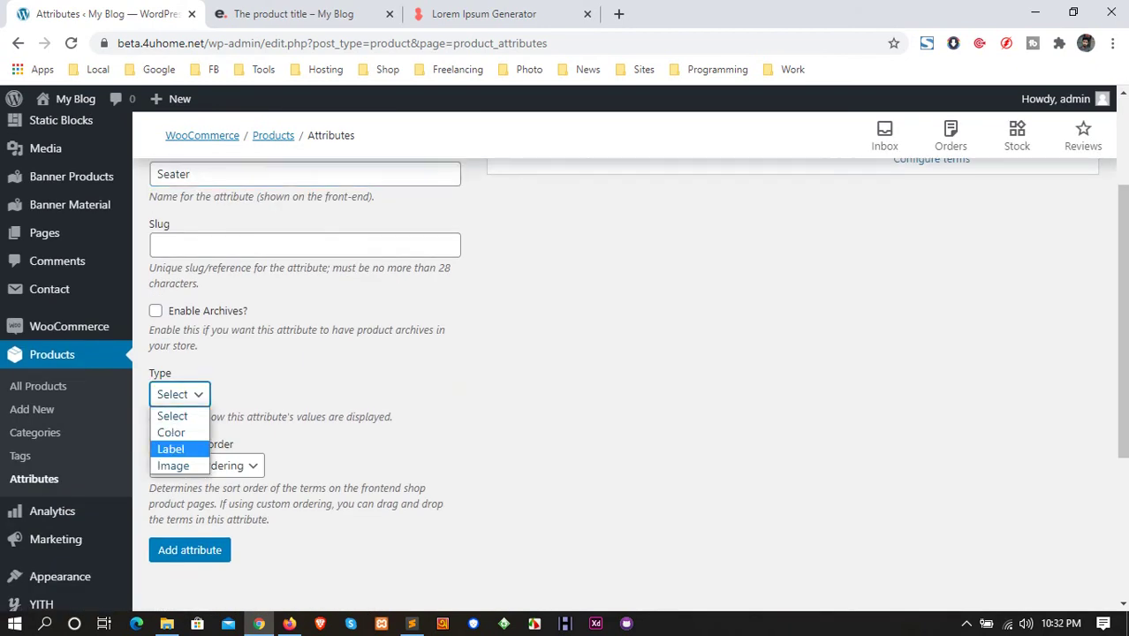
click(170, 448)
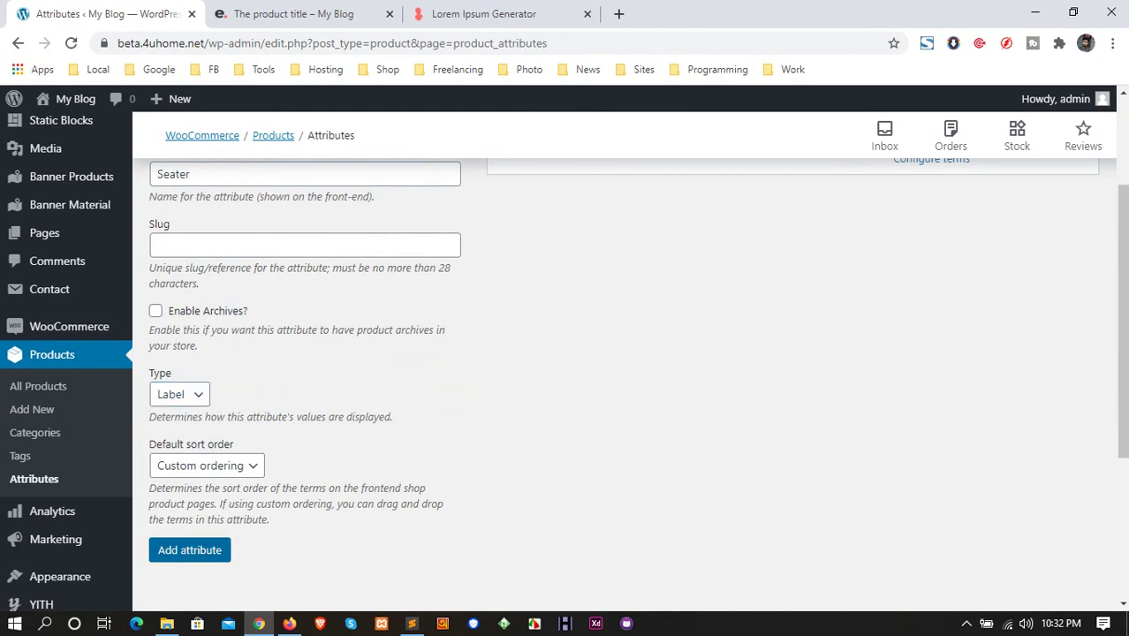
click(189, 550)
scroll(189, 549, up, 1)
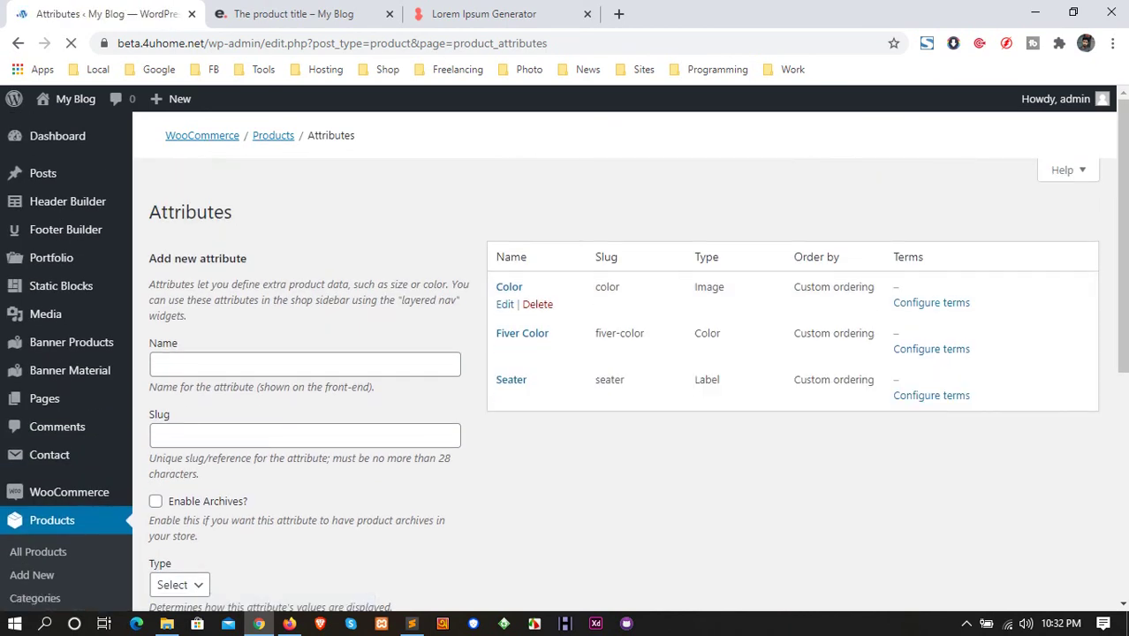
Open the Color attribute's terms and fill in a new term named Green with the blue-grey sofa image from the media library.
click(931, 278)
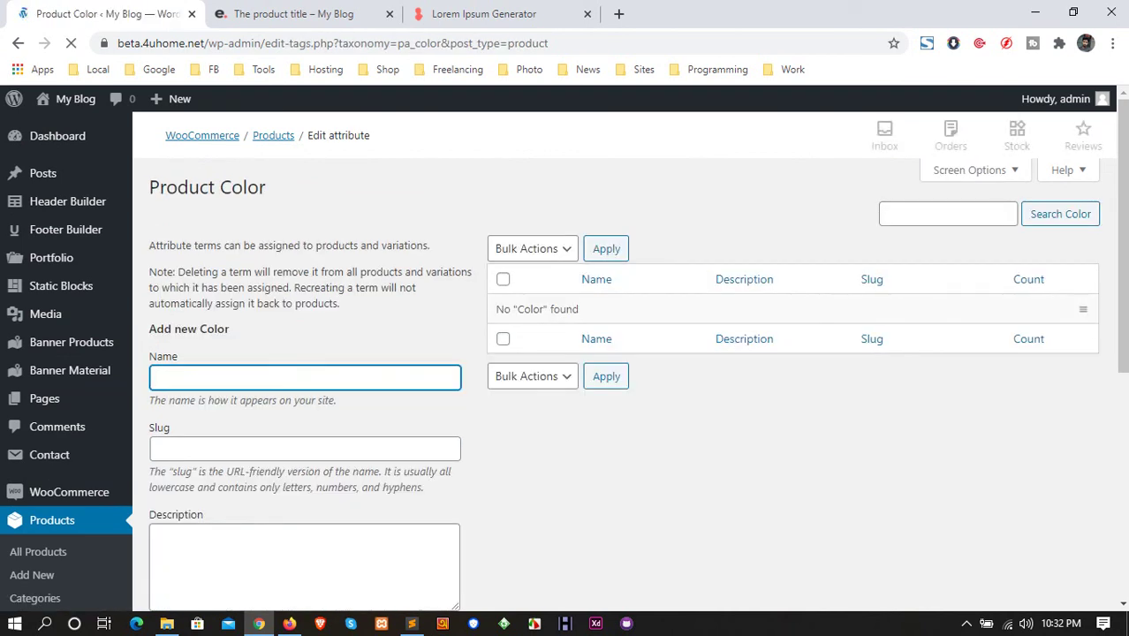
scroll(623, 385, down, 1)
text(G)
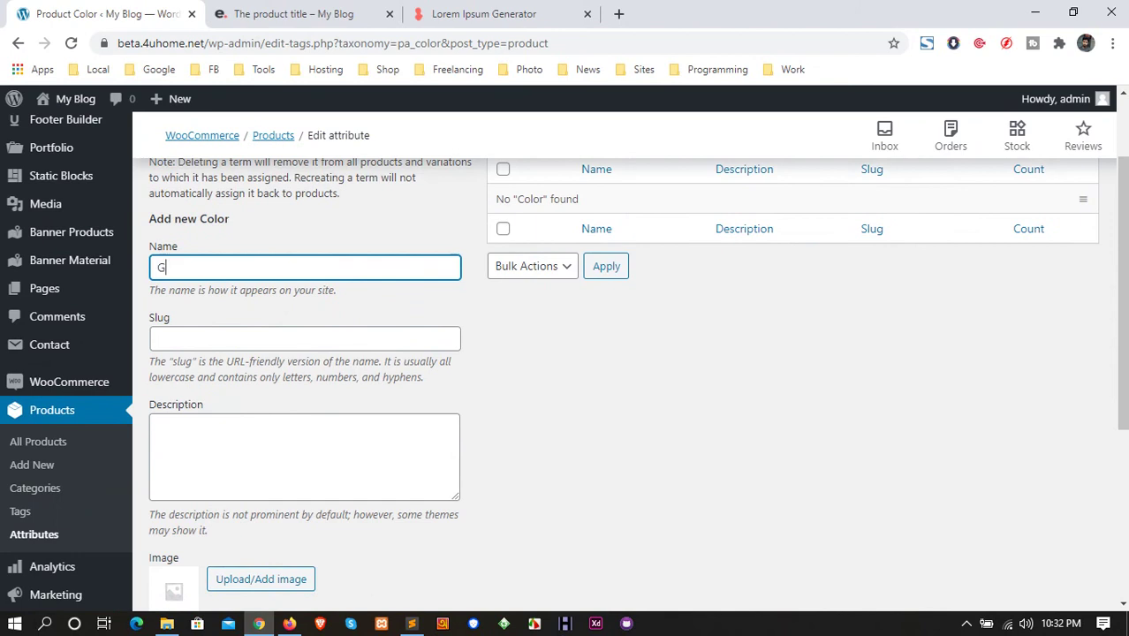
text(reen)
scroll(623, 384, down, 2)
click(260, 385)
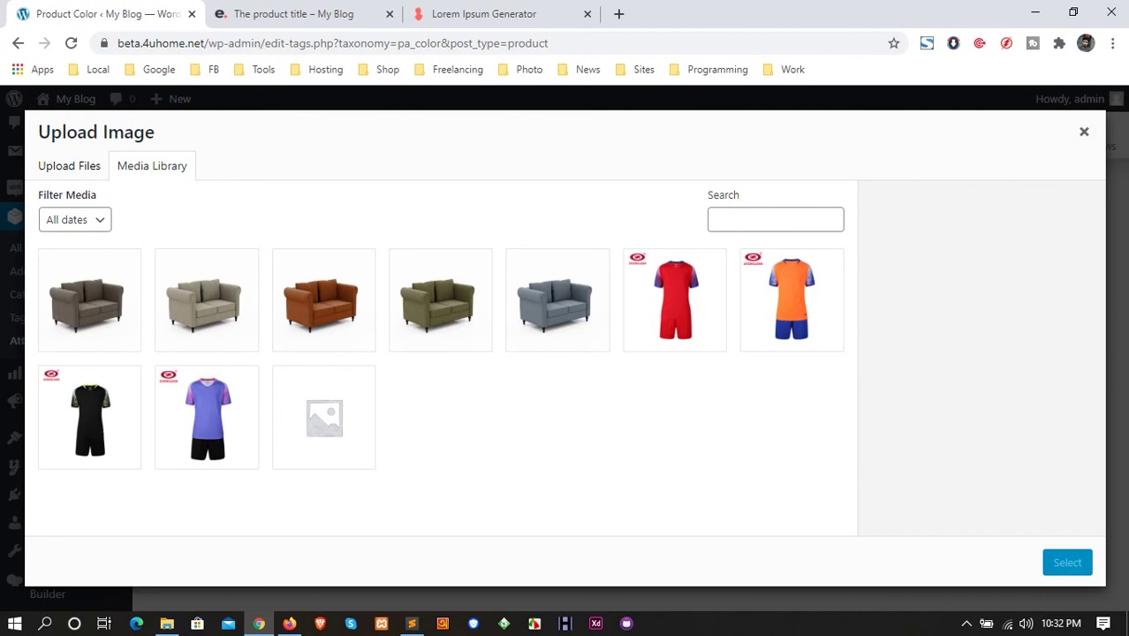
click(557, 300)
click(1069, 563)
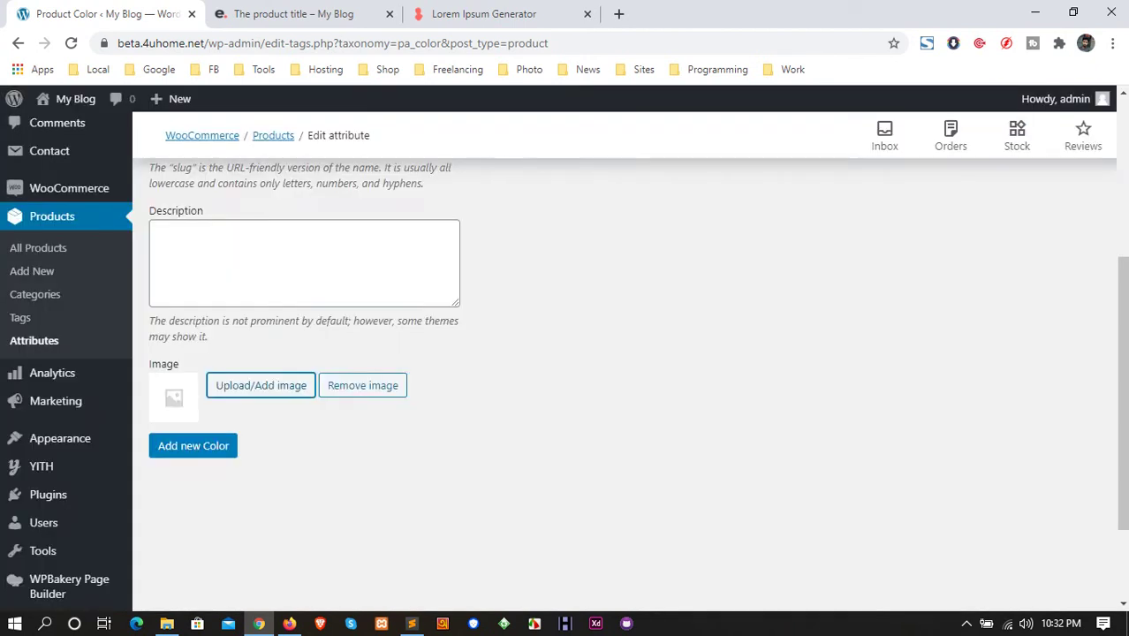
Change the new term's name to Ash and add it to the Color attribute.
scroll(618, 363, up, 4)
click(265, 378)
key(ctrl+a)
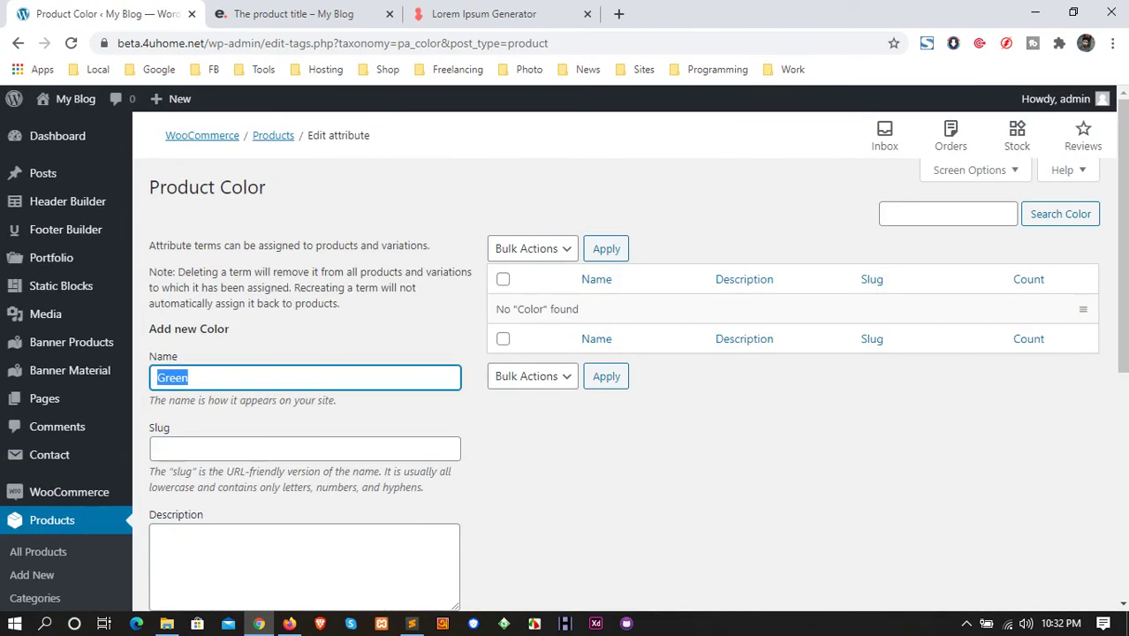
text(Ash)
scroll(618, 362, down, 3)
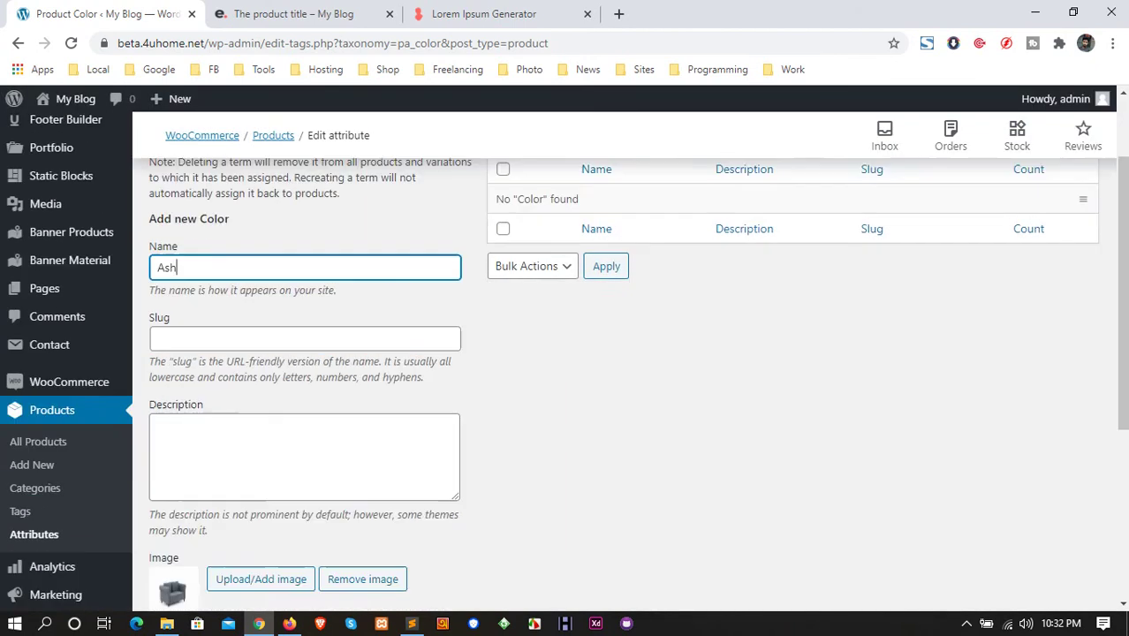
click(194, 446)
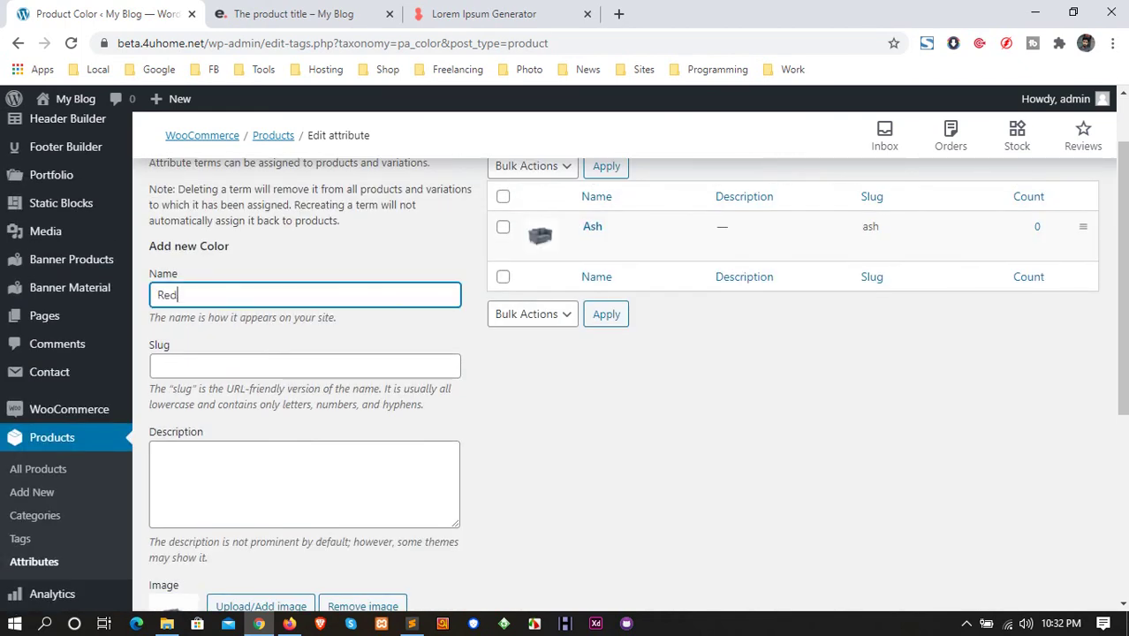
Add a Color term named Red using the orange-brown sofa image LSP007041C.jpg from the media library.
scroll(618, 354, down, 3)
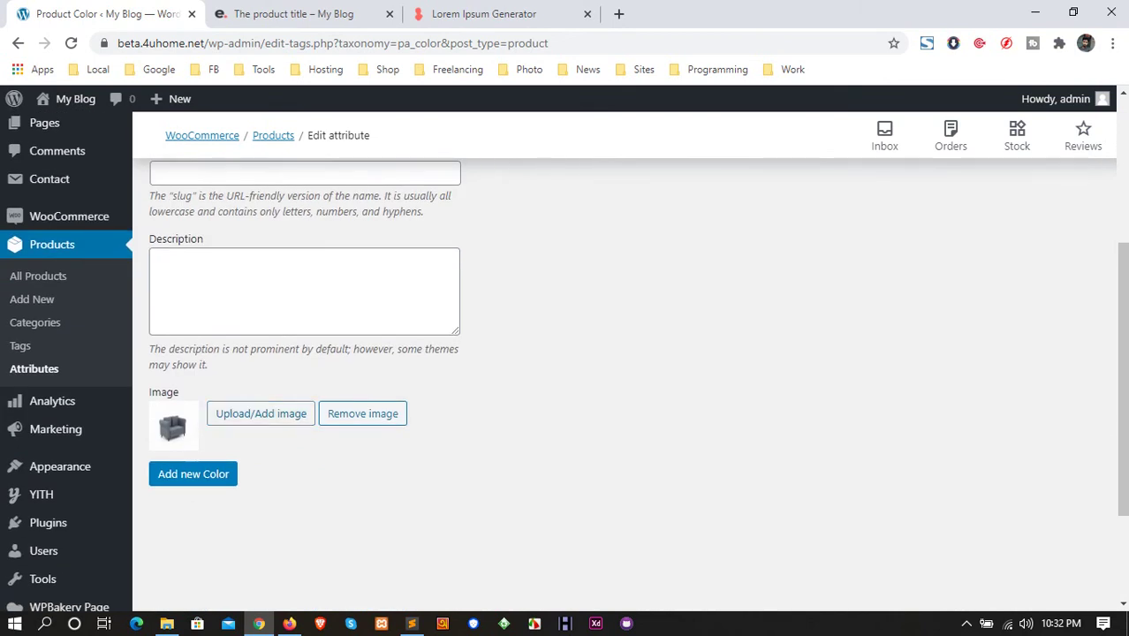
click(261, 413)
click(323, 300)
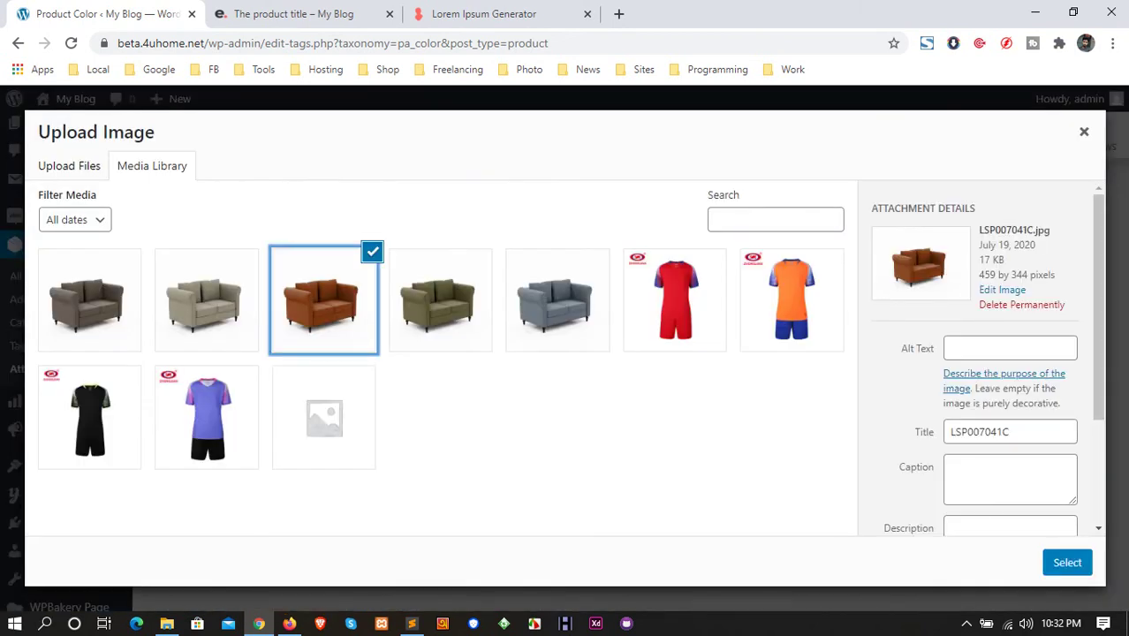
click(1067, 562)
scroll(566, 354, down, 2)
click(193, 317)
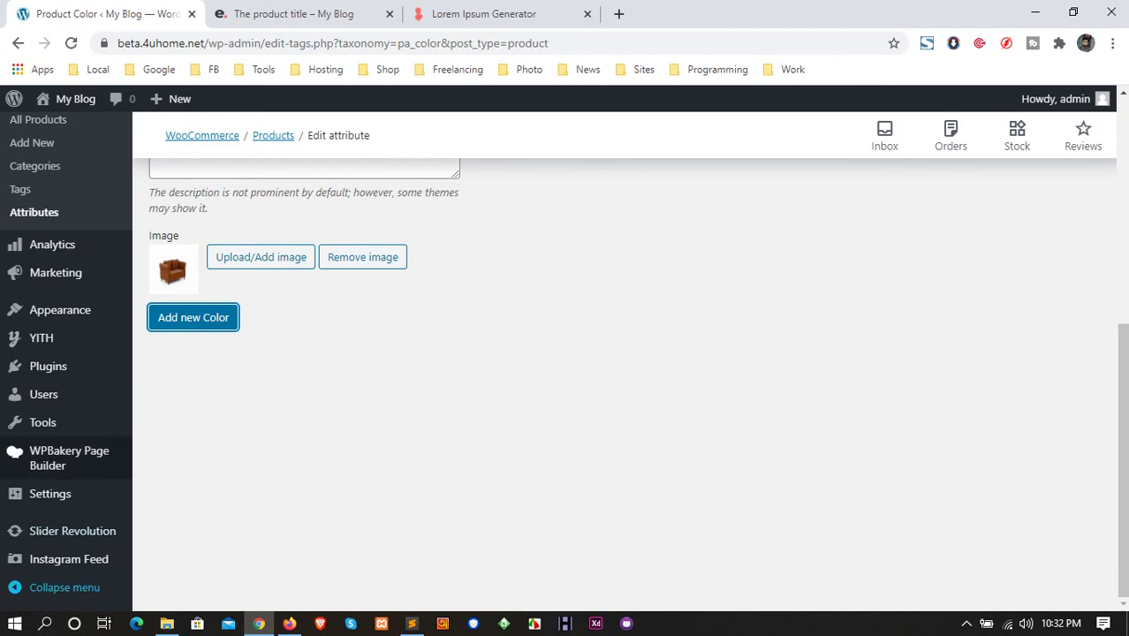
Return to the product Attributes page and open the terms of the Fiver Color attribute.
scroll(43, 398, up, 2)
click(33, 378)
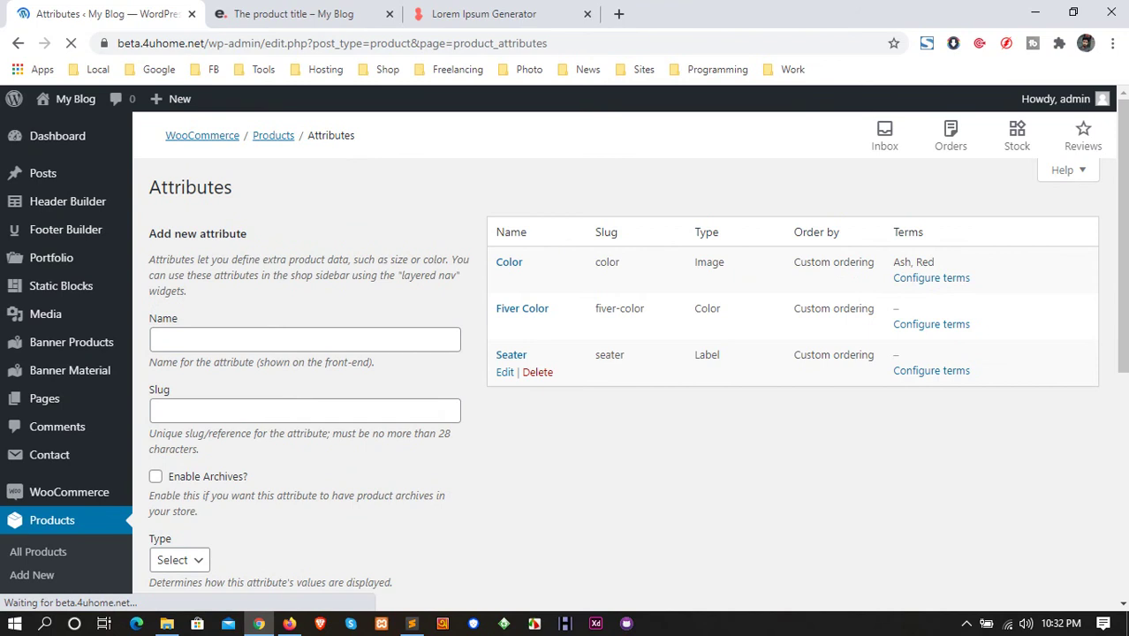
click(931, 324)
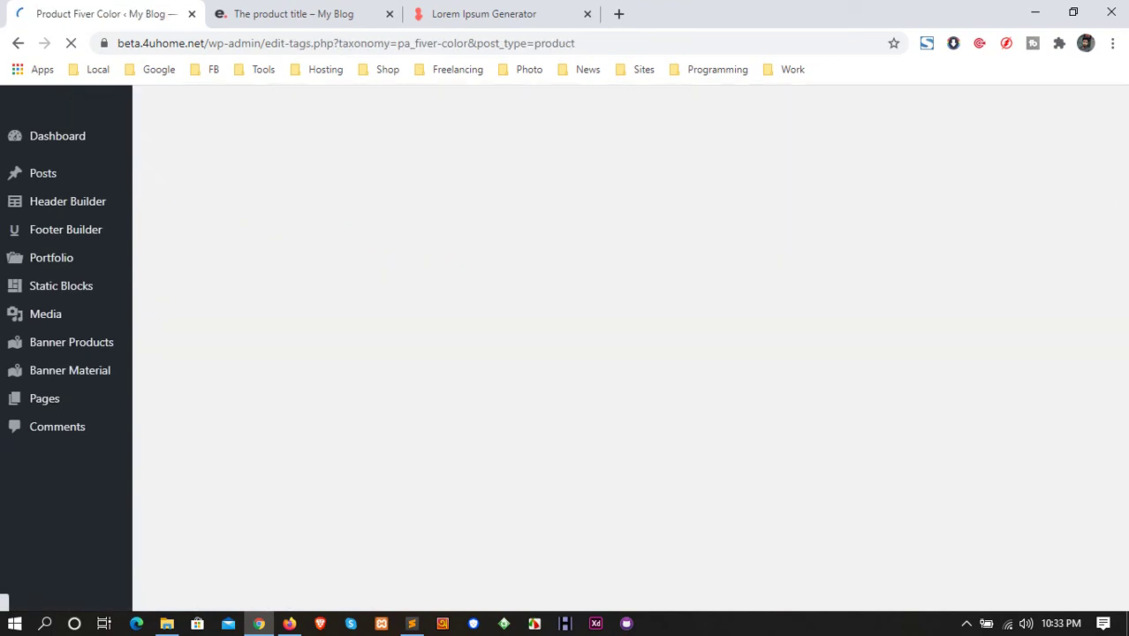
scroll(624, 371, down, 1)
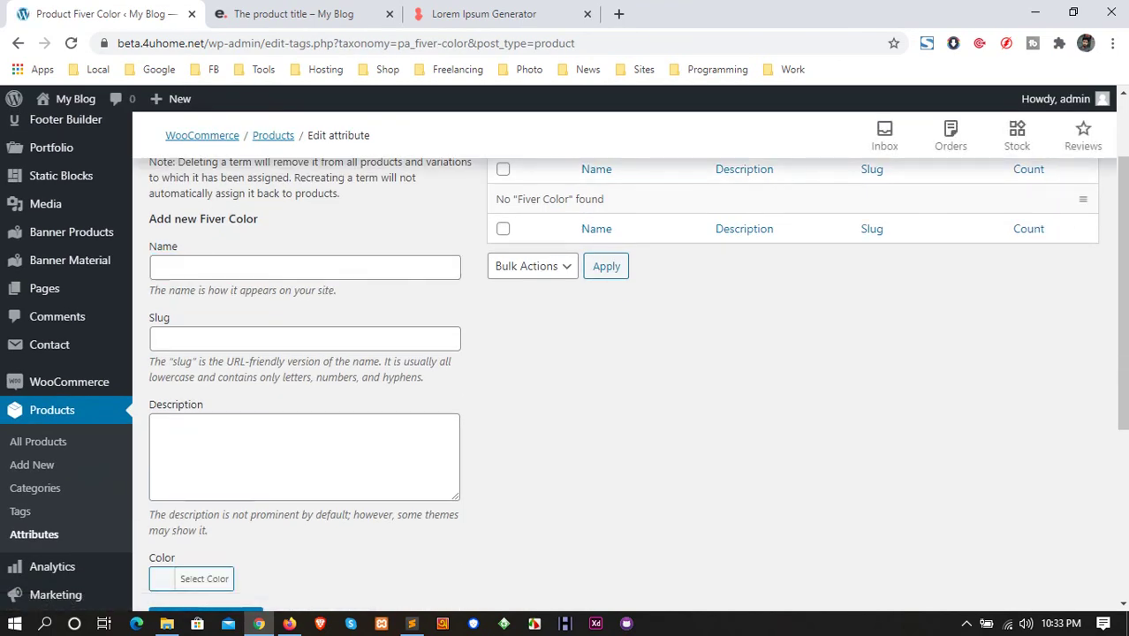
Add a Fiver Color term named Ash with a light grey swatch color.
click(265, 268)
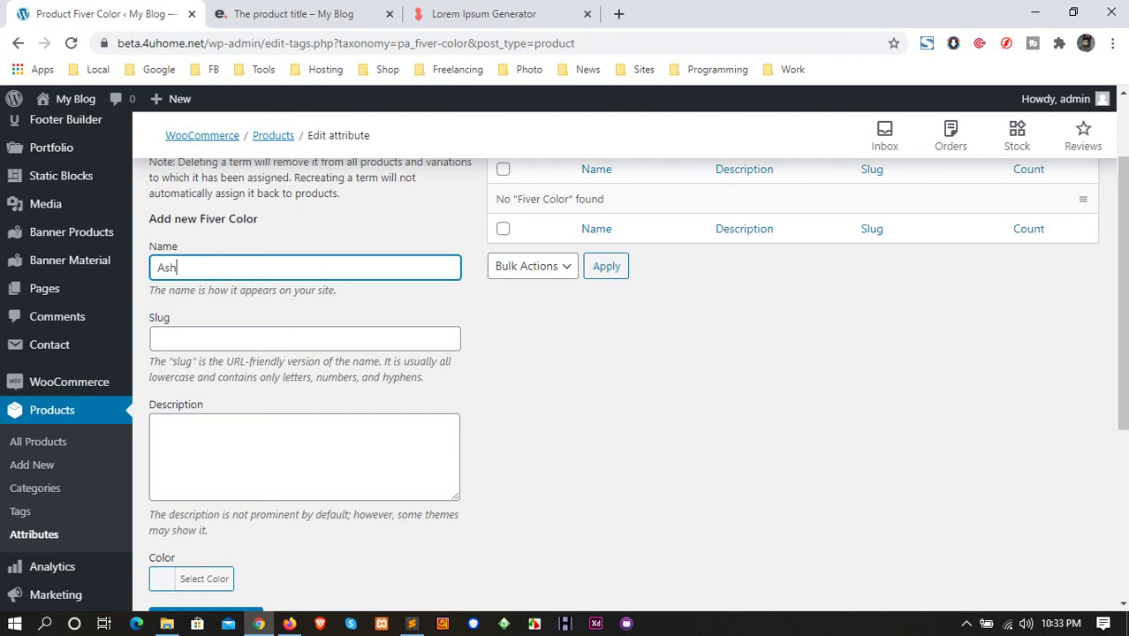
scroll(624, 371, down, 2)
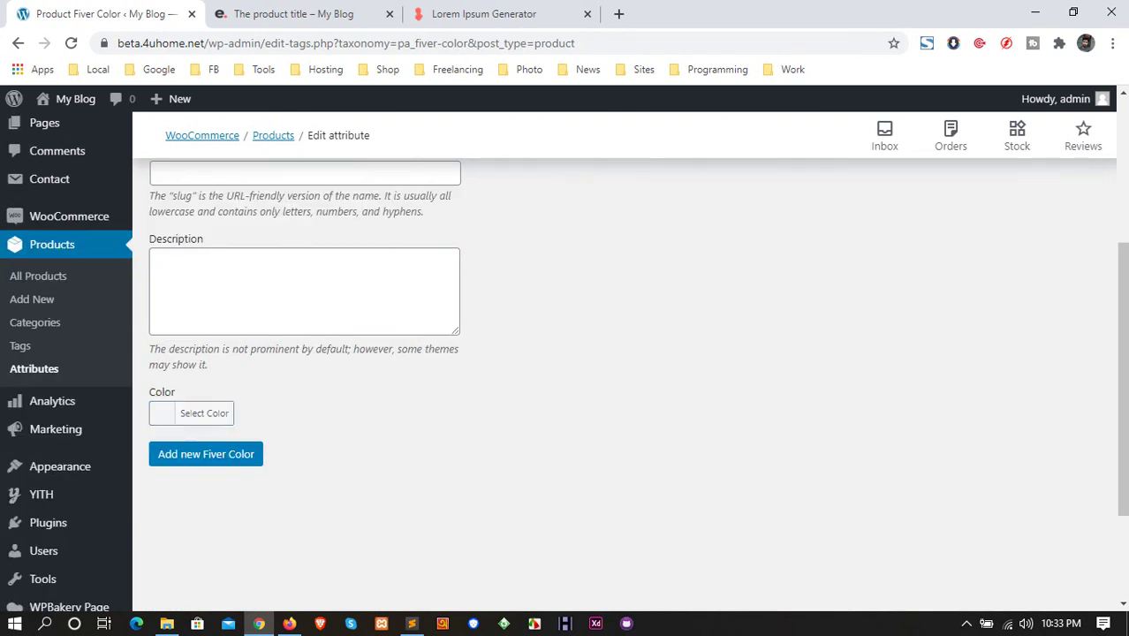
click(191, 412)
scroll(623, 371, down, 2)
drag(175, 300, 185, 308)
click(442, 353)
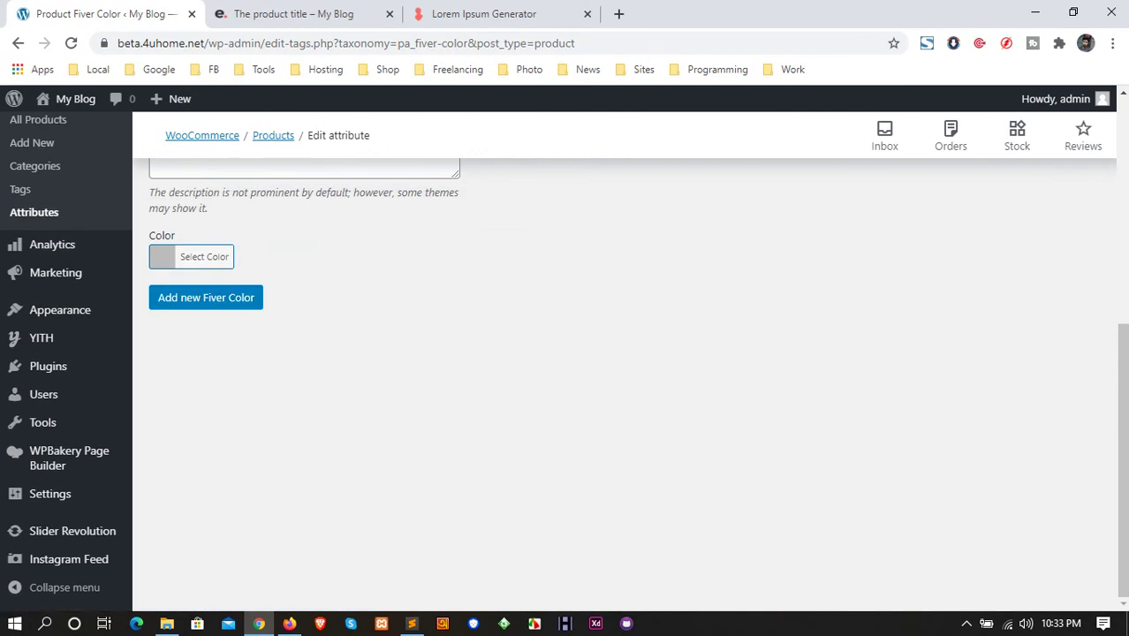
click(205, 297)
Add a Fiver Color term named Red with a bright red swatch color.
scroll(205, 297, up, 2)
scroll(624, 371, up, 3)
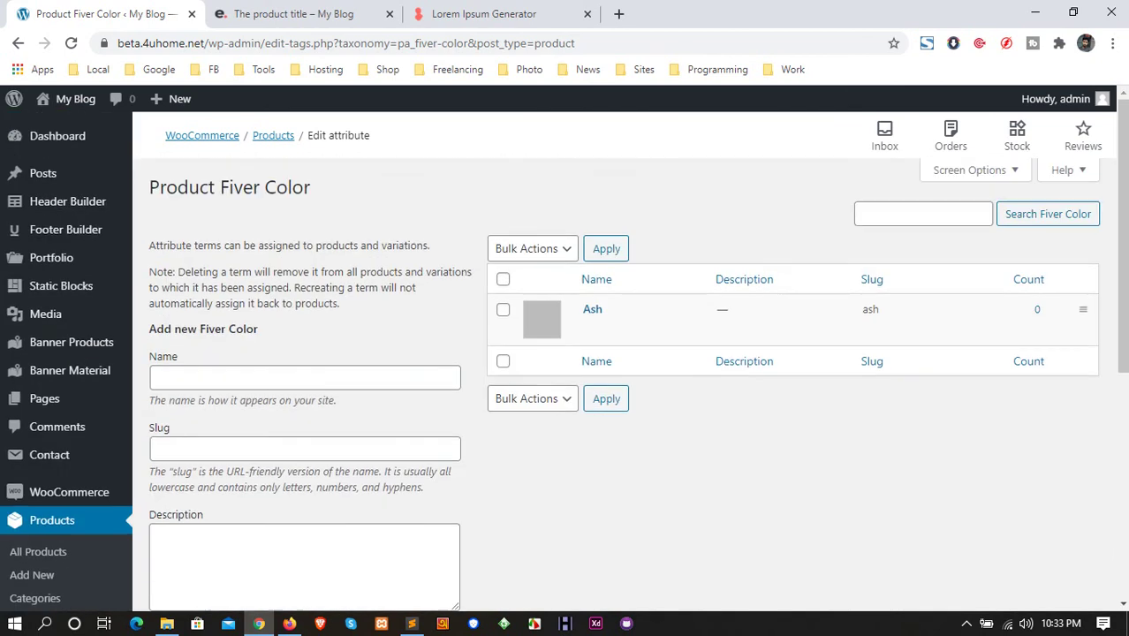
click(305, 378)
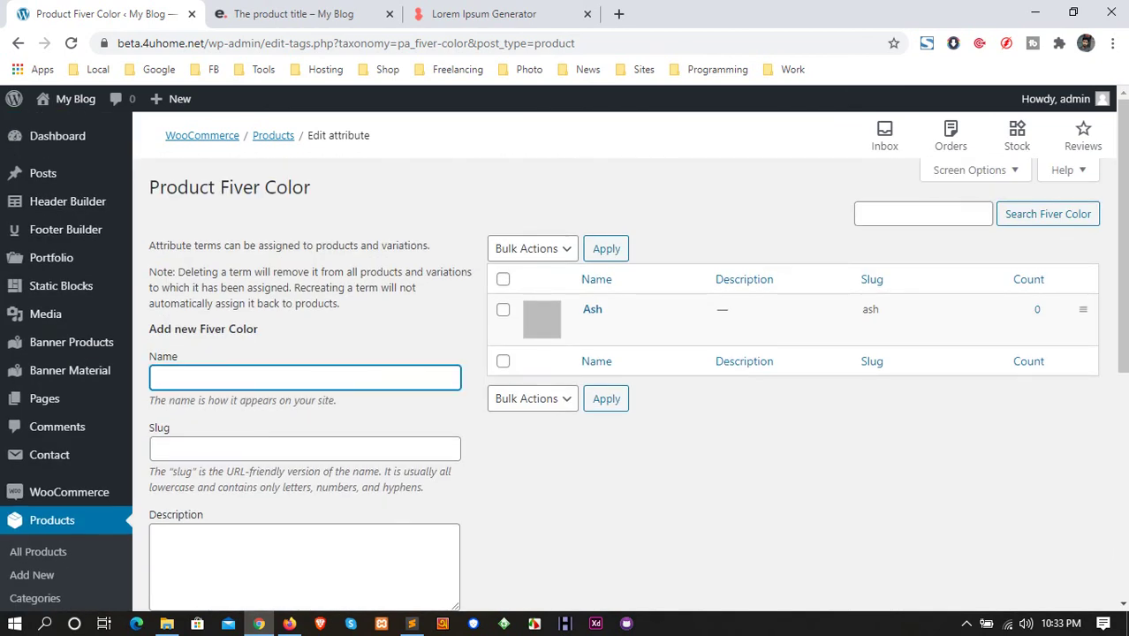
text(Red)
scroll(205, 379, down, 4)
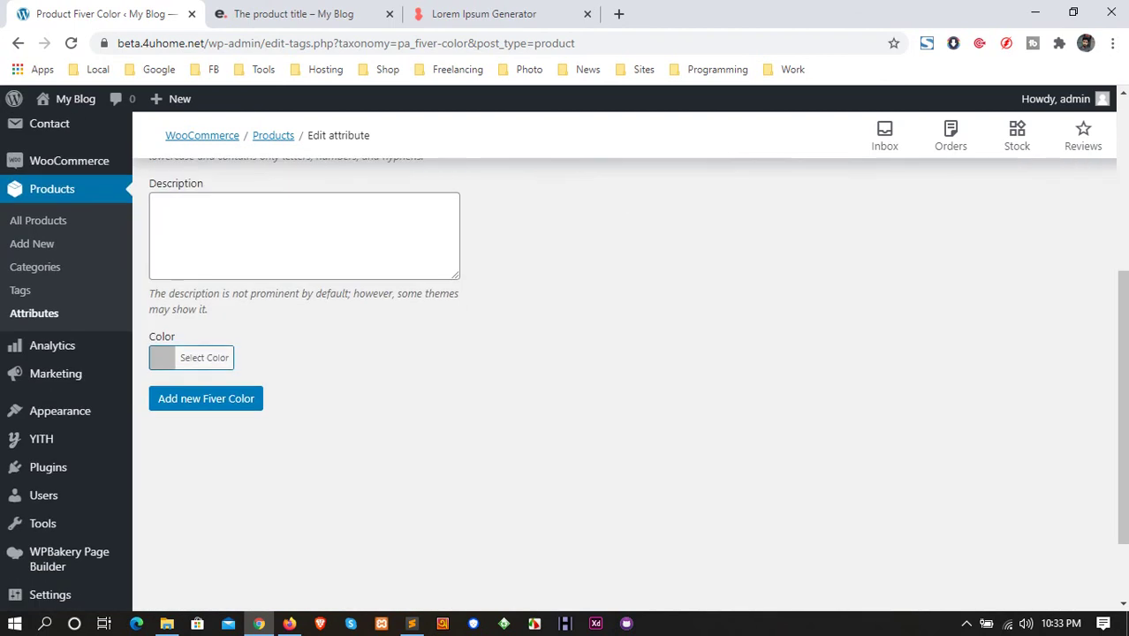
click(204, 358)
scroll(251, 371, down, 2)
click(252, 366)
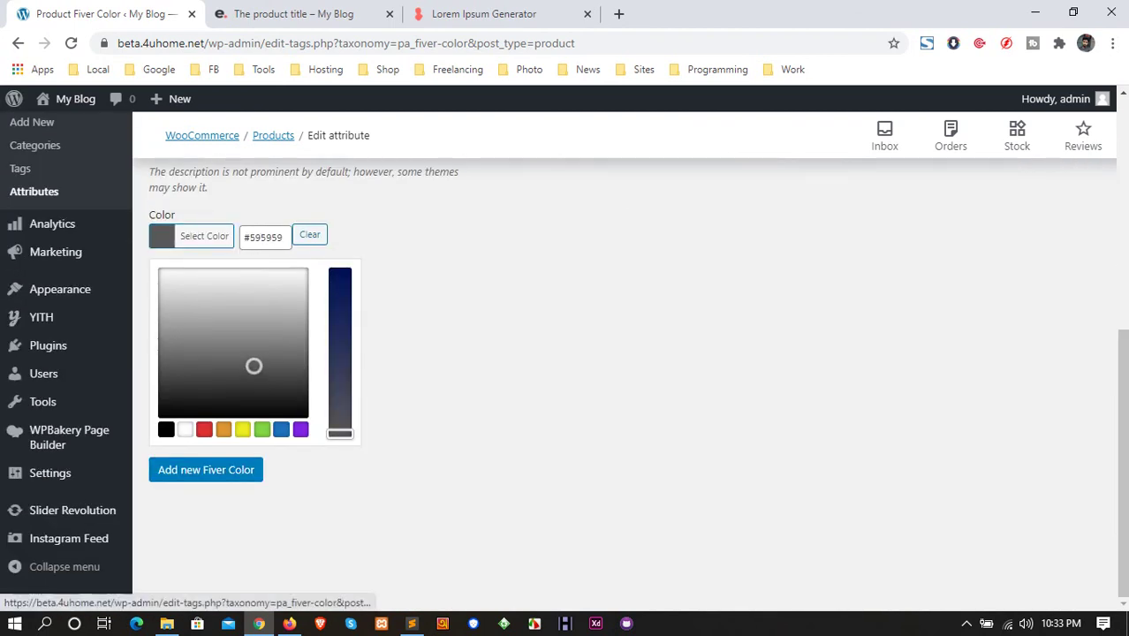
click(224, 429)
click(204, 430)
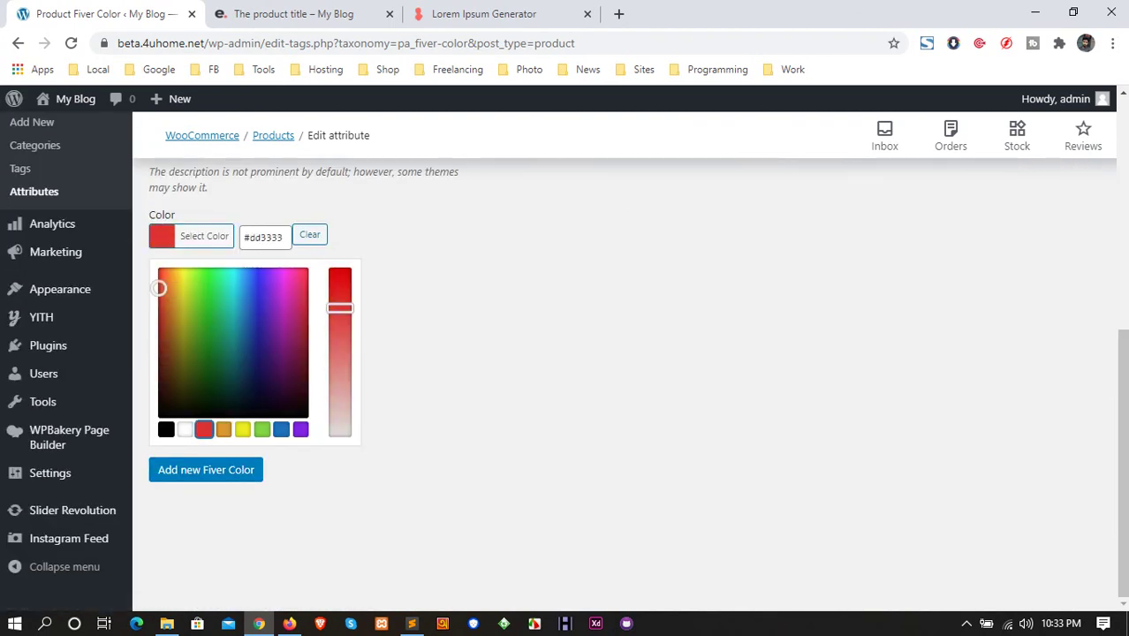
drag(265, 318, 124, 261)
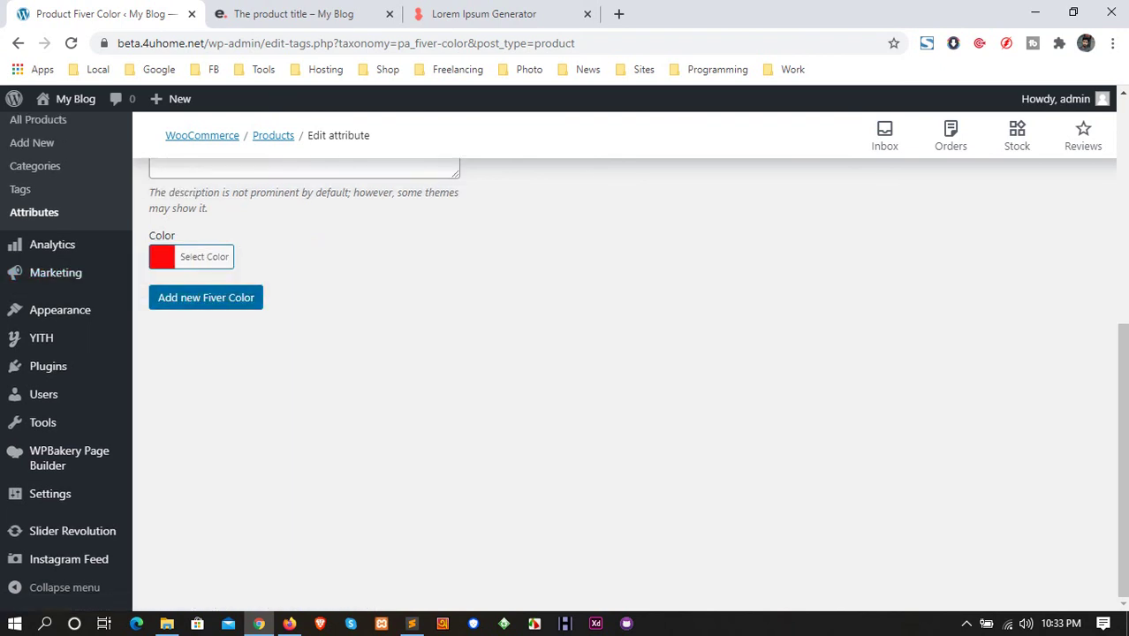
click(206, 297)
Return to the product Attributes page and open the terms of the Seater attribute at the new term form.
scroll(601, 305, up, 5)
scroll(600, 305, down, 3)
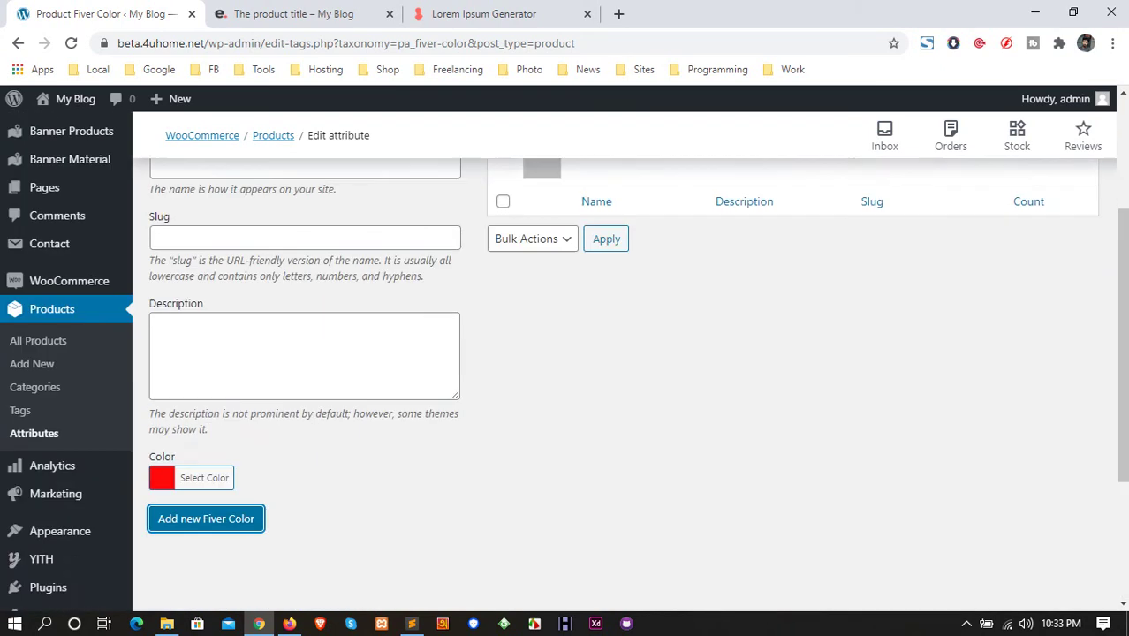
scroll(601, 305, down, 2)
key(F5)
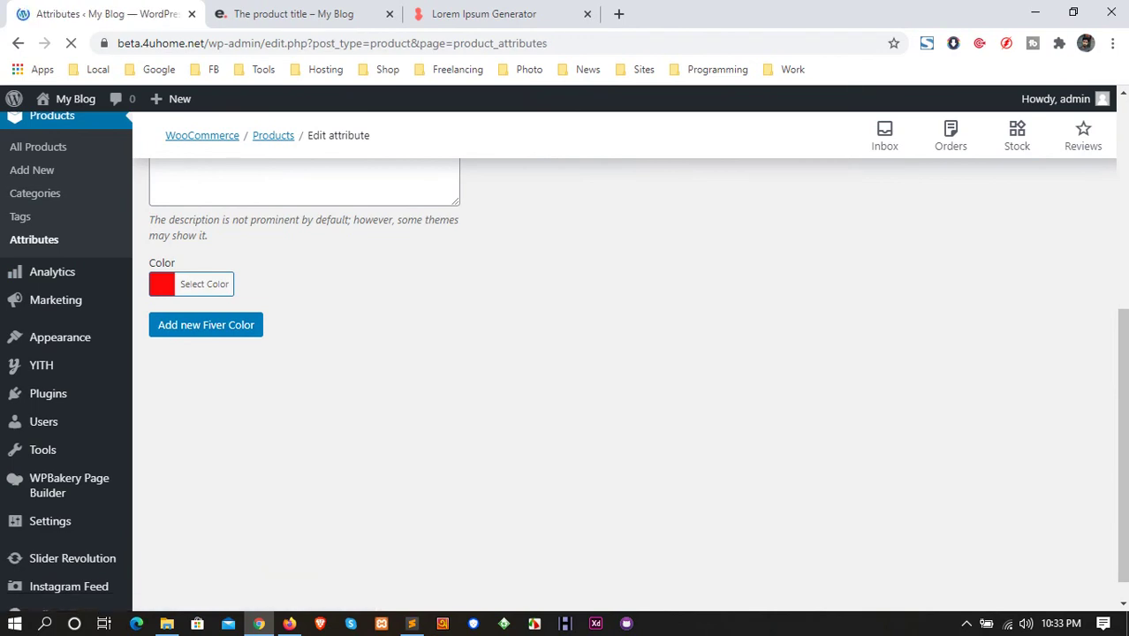
scroll(534, 336, down, 2)
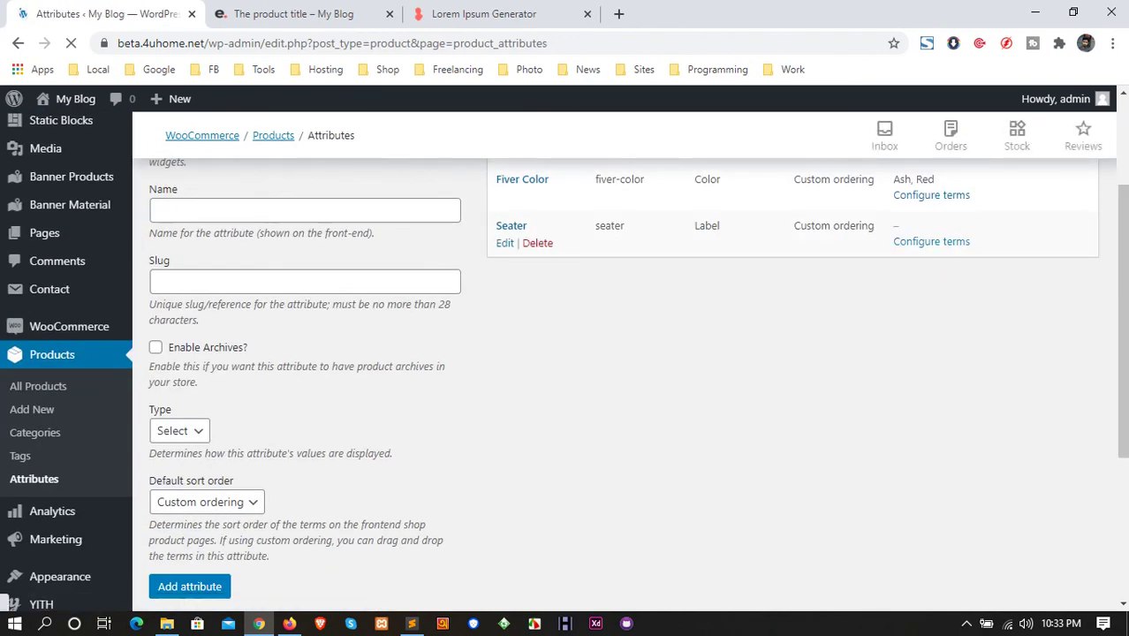
click(932, 242)
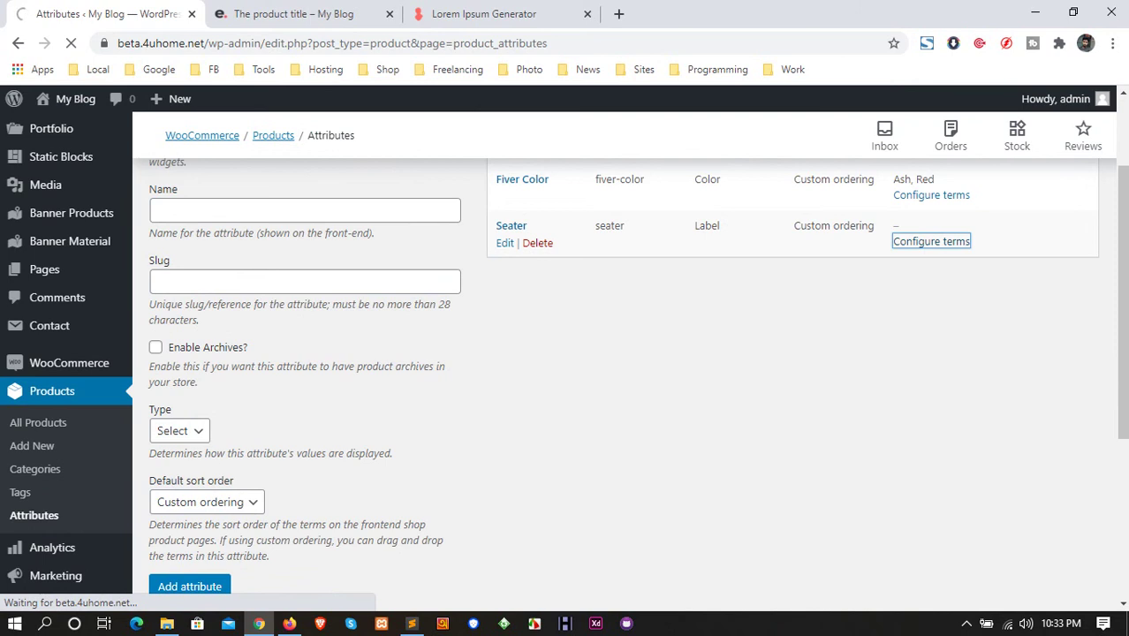
scroll(565, 353, down, 2)
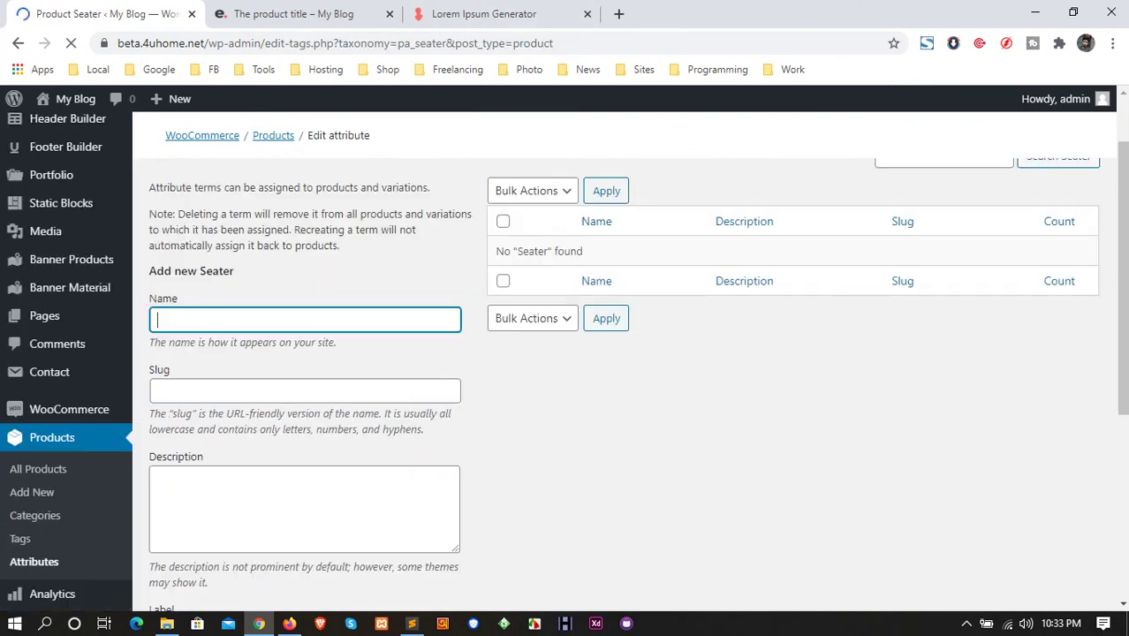
Add the Seater terms 1 and 2, and open the form for a new product.
text(1)
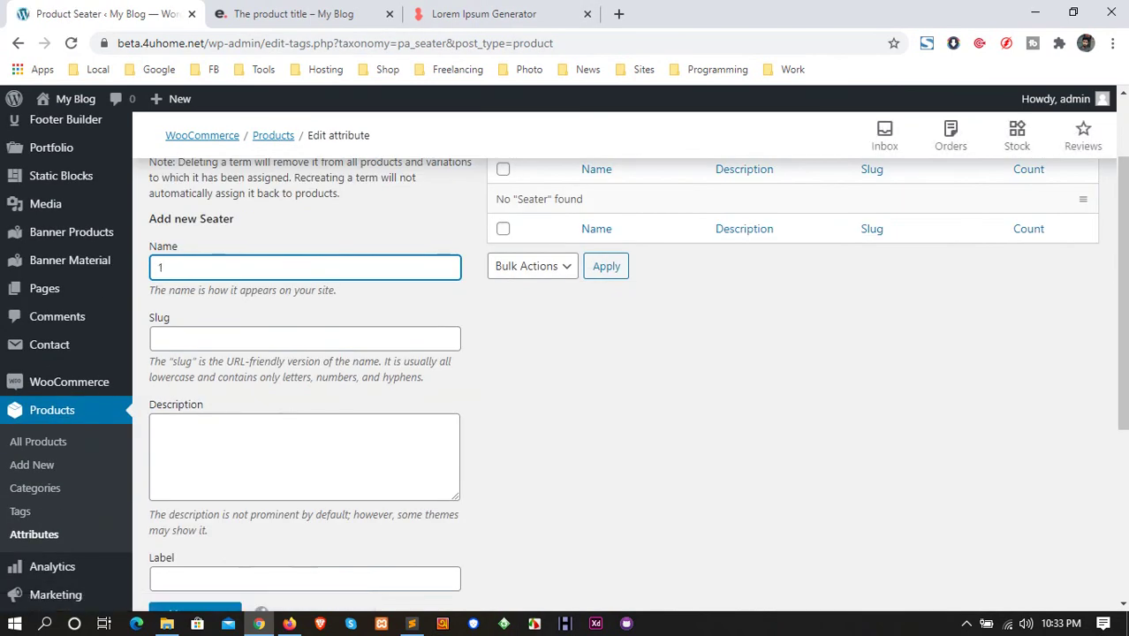
key(Return)
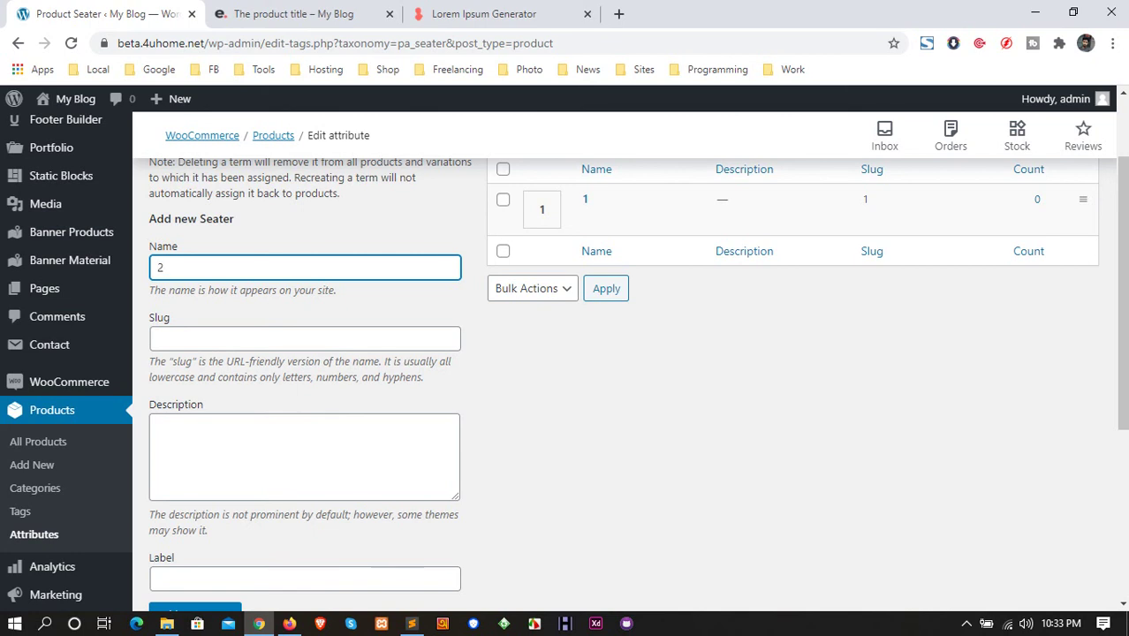
text(2)
key(Return)
scroll(565, 353, up, 3)
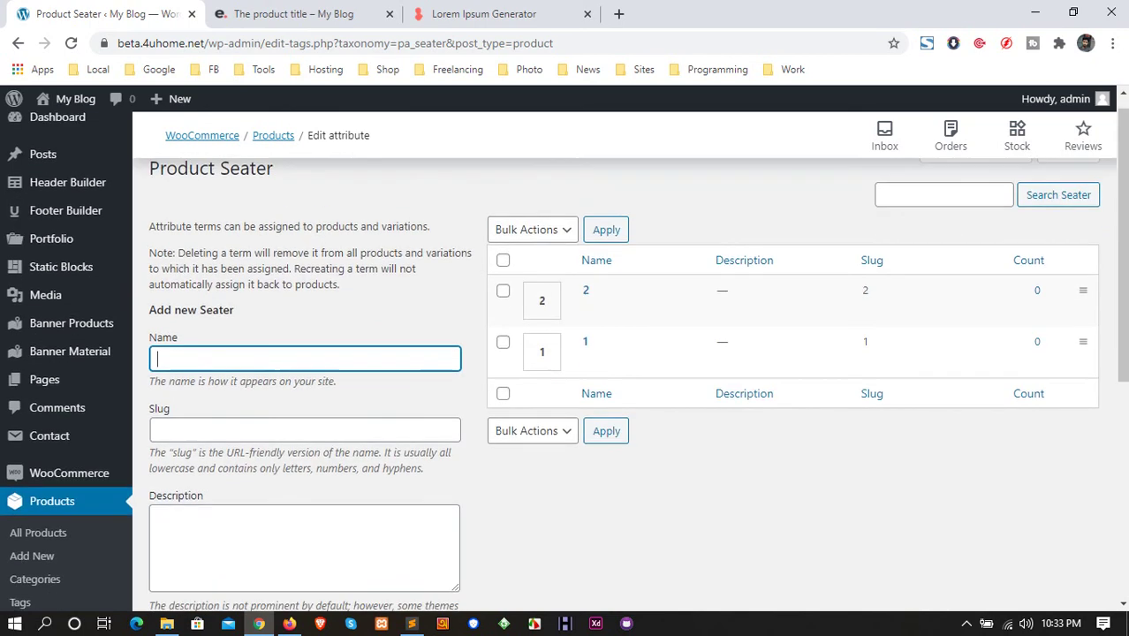
scroll(566, 354, down, 4)
click(32, 382)
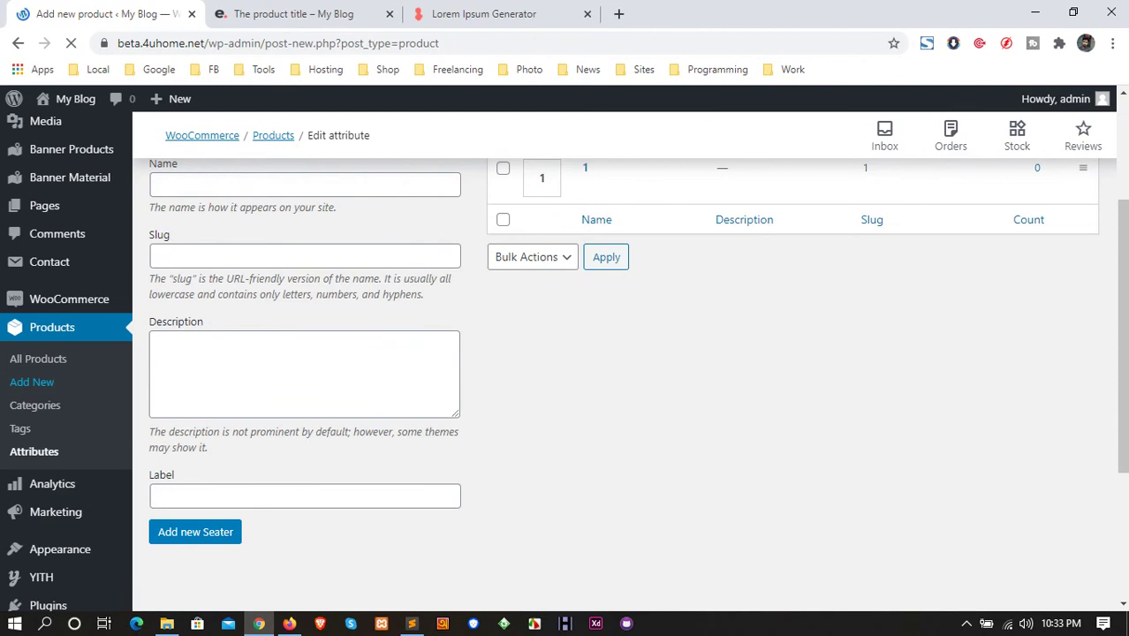
Switch to File Explorer and examine the sofa images in Downloads > Sample > LSP008 and its LPS008011C subfolder.
click(167, 624)
click(68, 389)
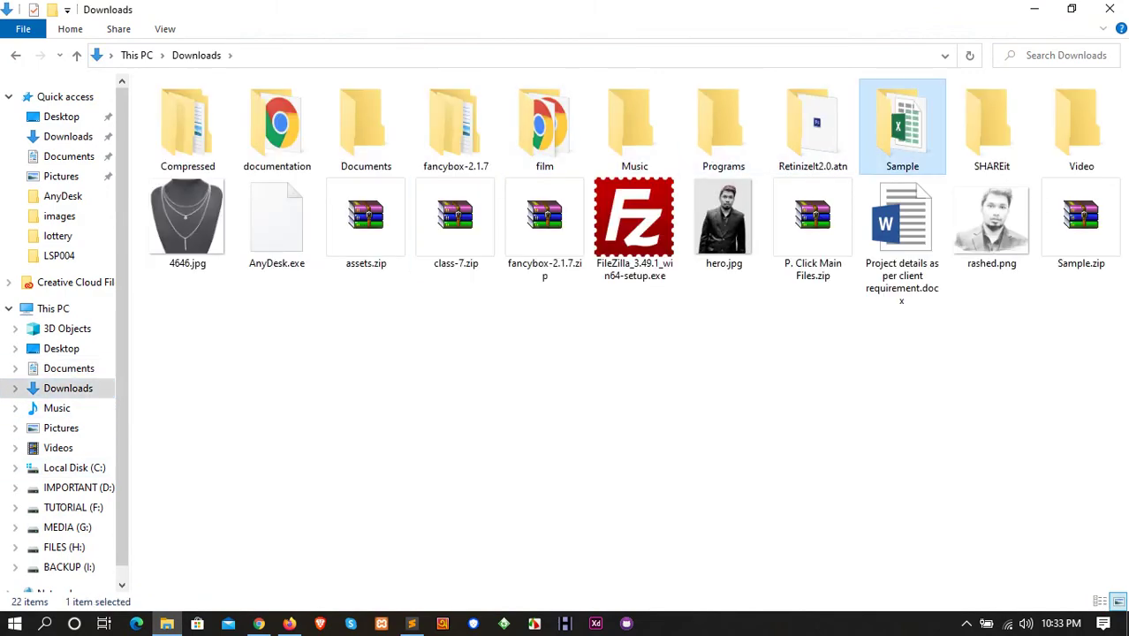
double_click(901, 128)
double_click(277, 124)
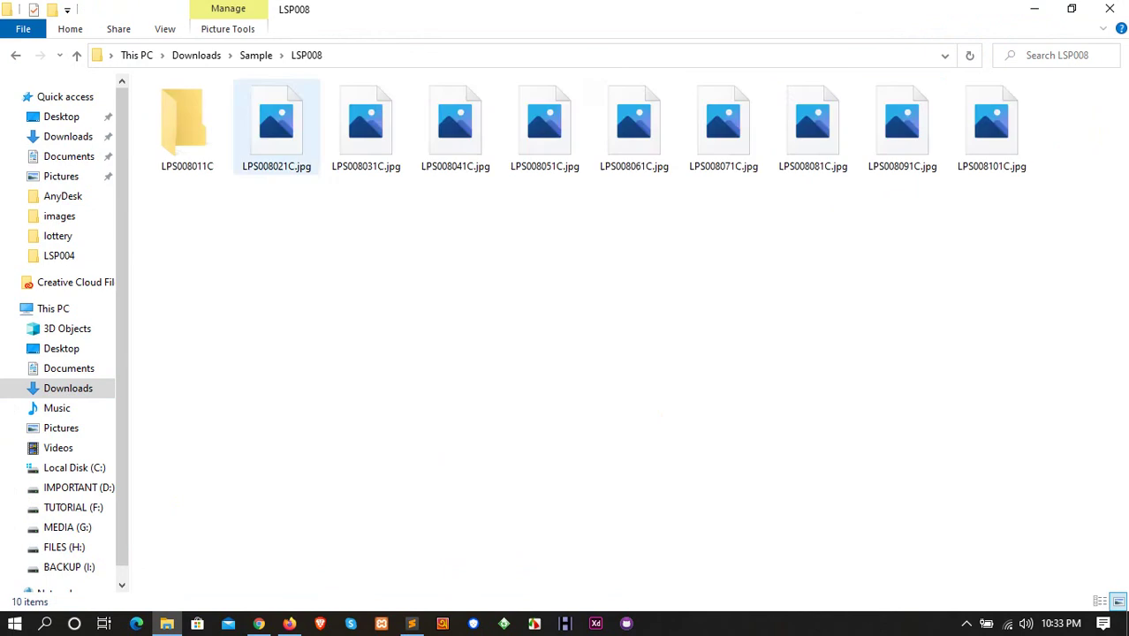
click(187, 124)
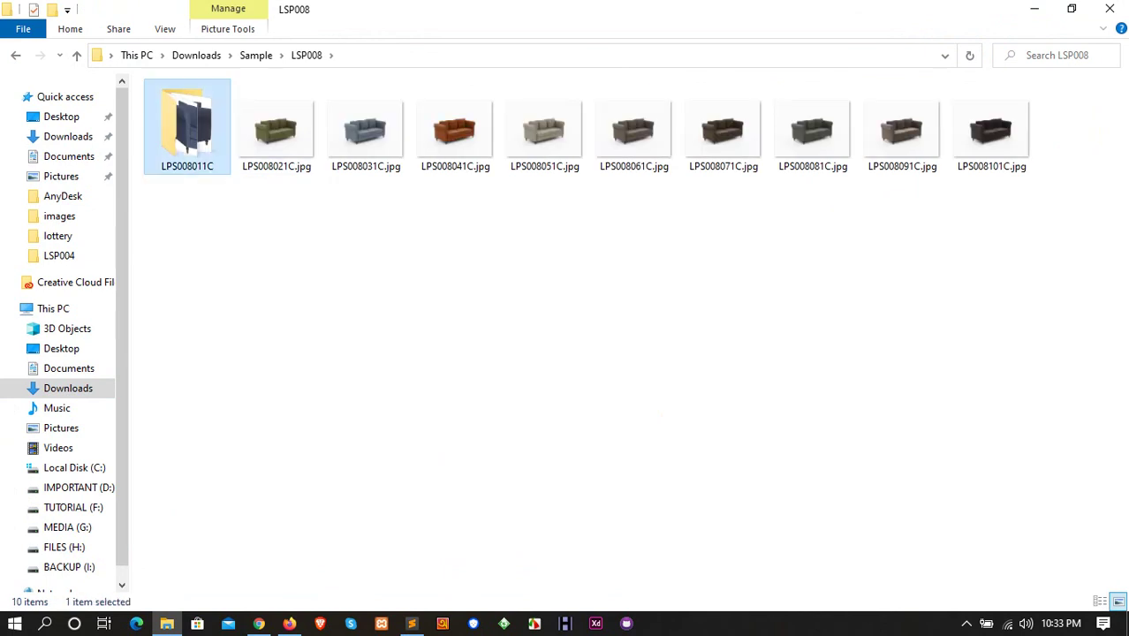
double_click(186, 124)
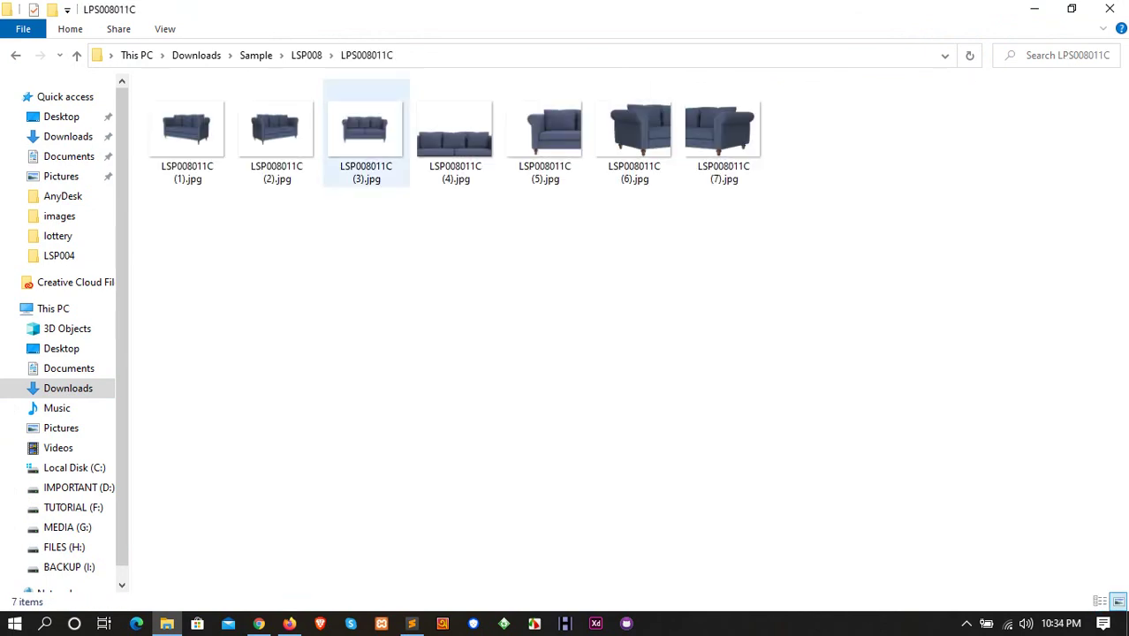
click(306, 55)
click(255, 55)
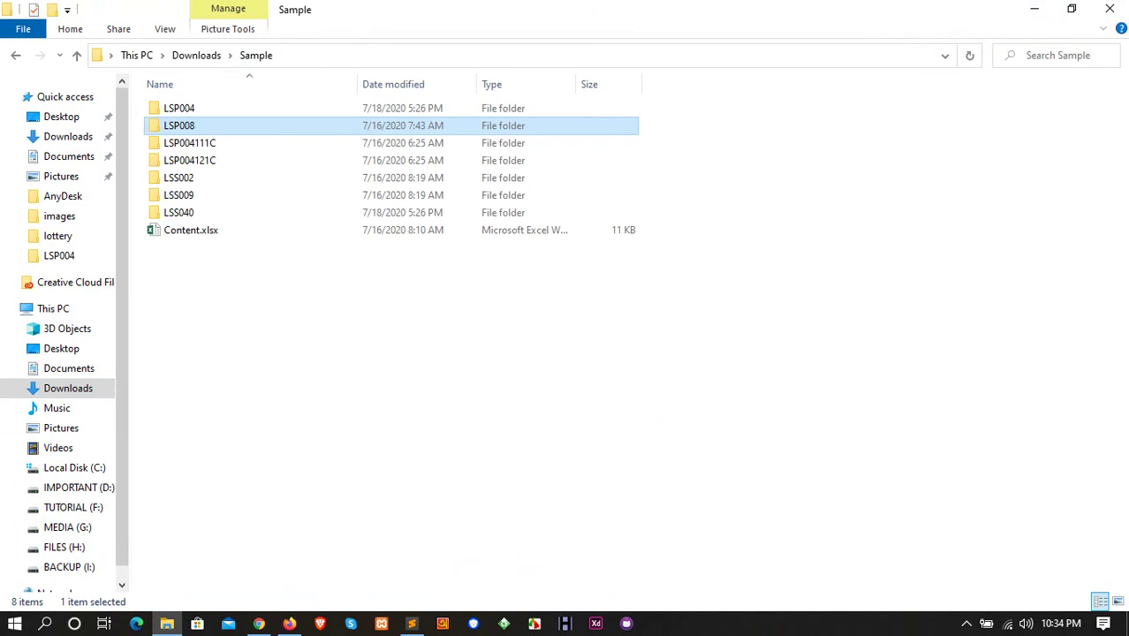
Examine the product images in the Sample folders LSP004111C, LSP004121C, LSS002 and LSS009.
double_click(265, 141)
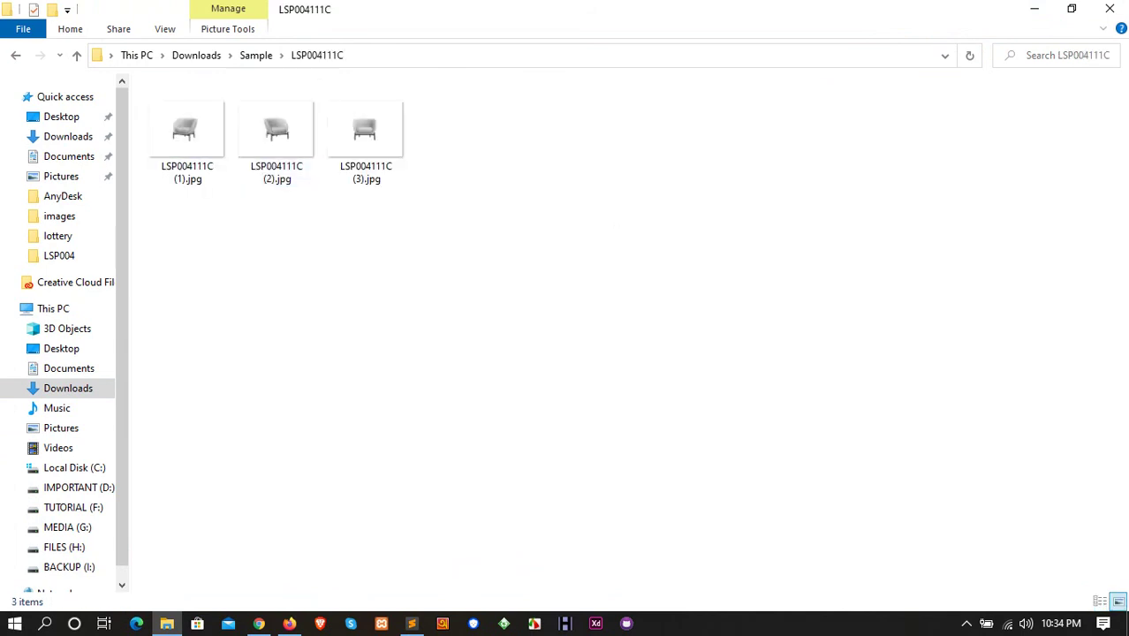
click(255, 54)
click(189, 160)
double_click(189, 160)
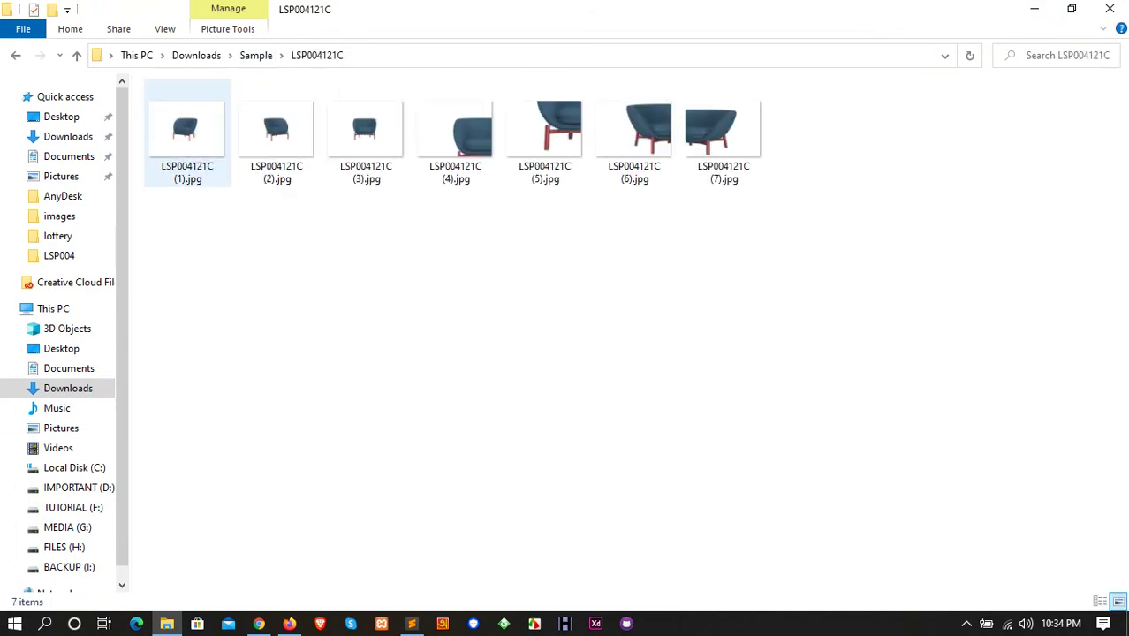
click(255, 54)
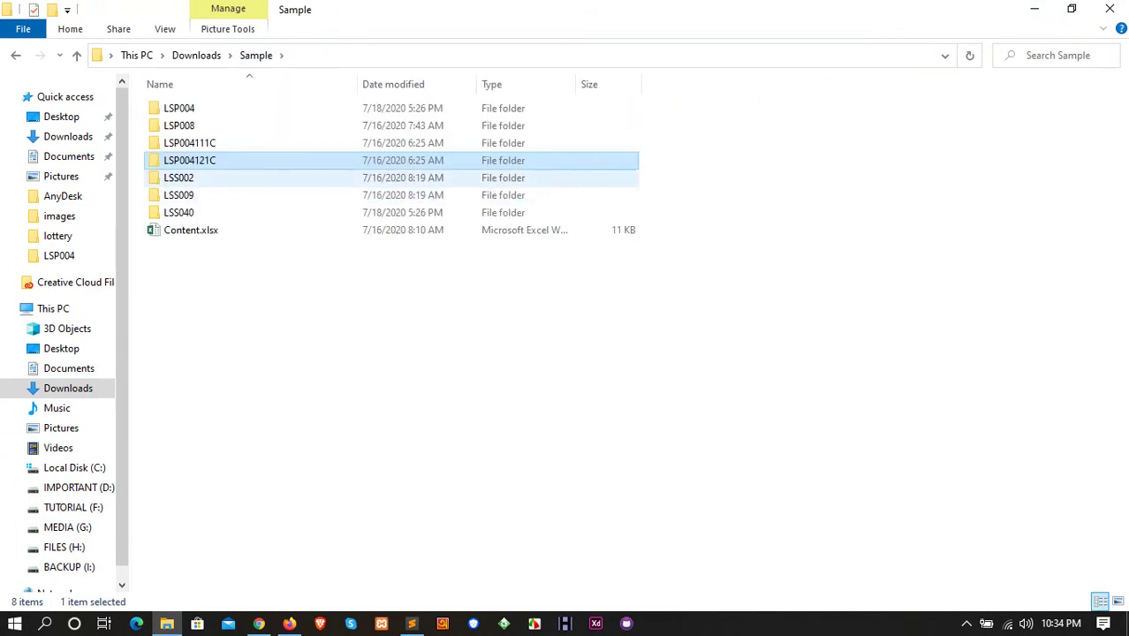
double_click(181, 178)
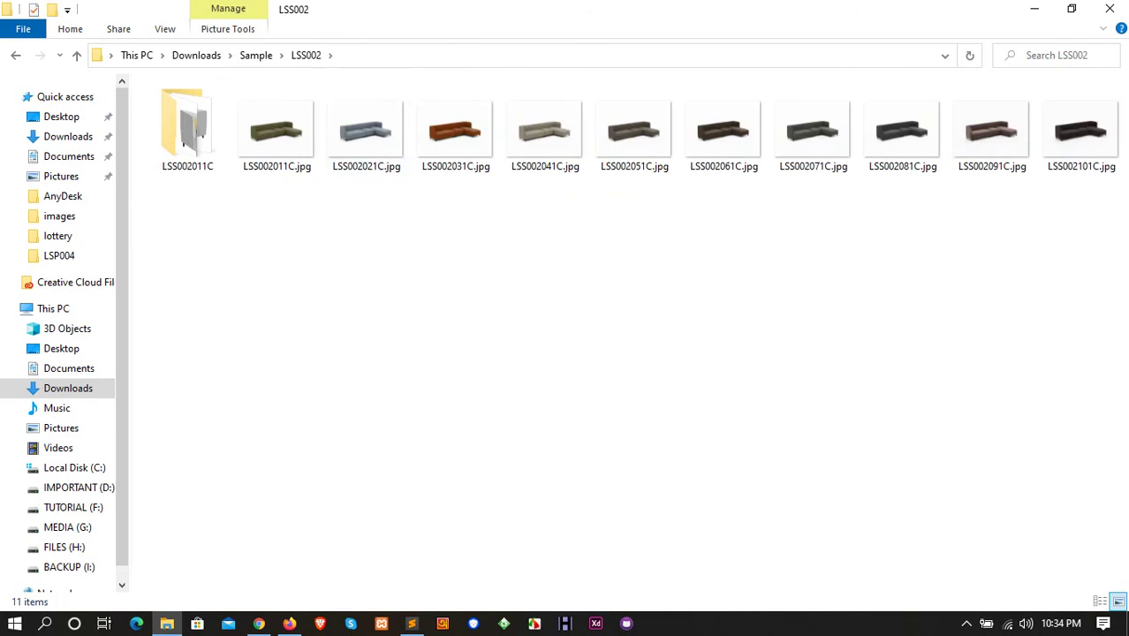
click(255, 55)
click(181, 196)
double_click(181, 195)
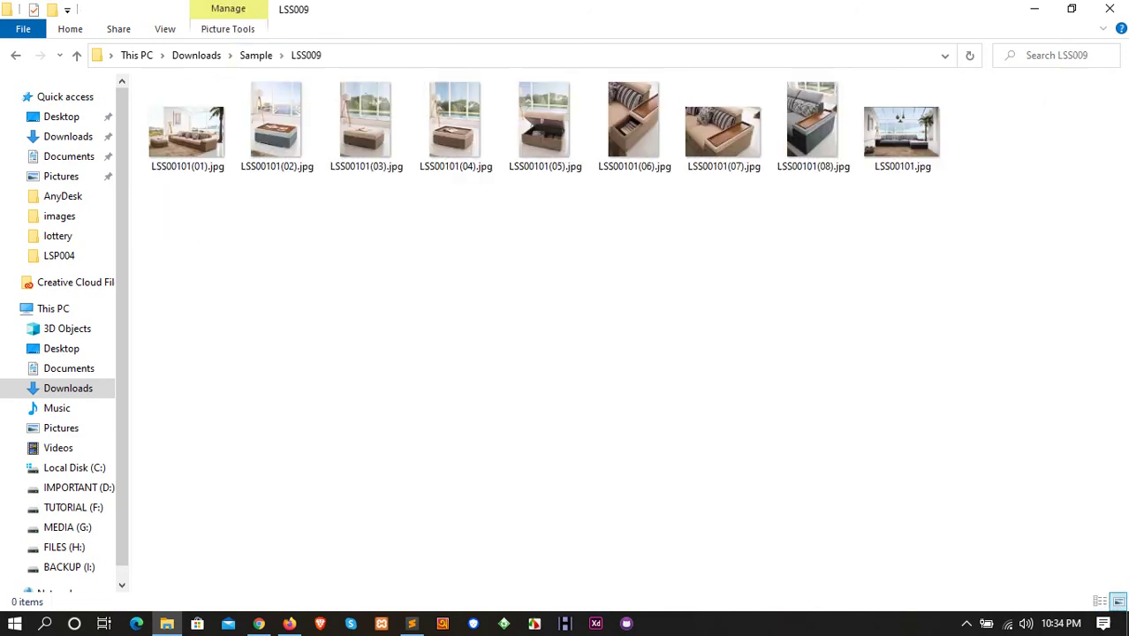
click(255, 55)
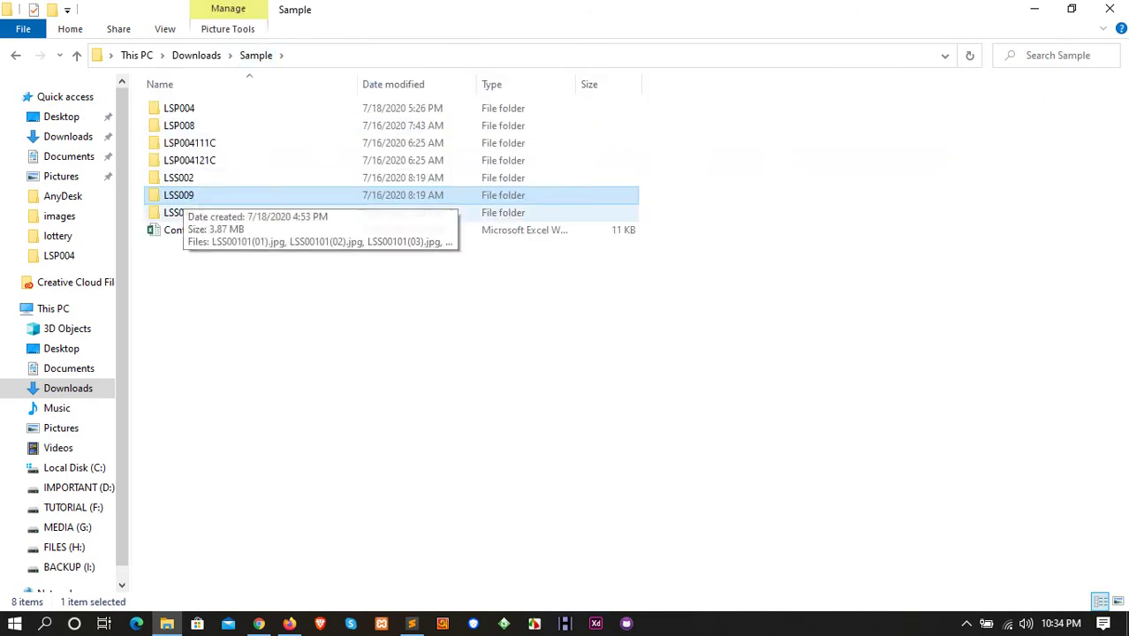
Examine the color variant images in the LSP006 and LSP007 subfolders of LSS040.
double_click(179, 212)
click(178, 108)
double_click(178, 108)
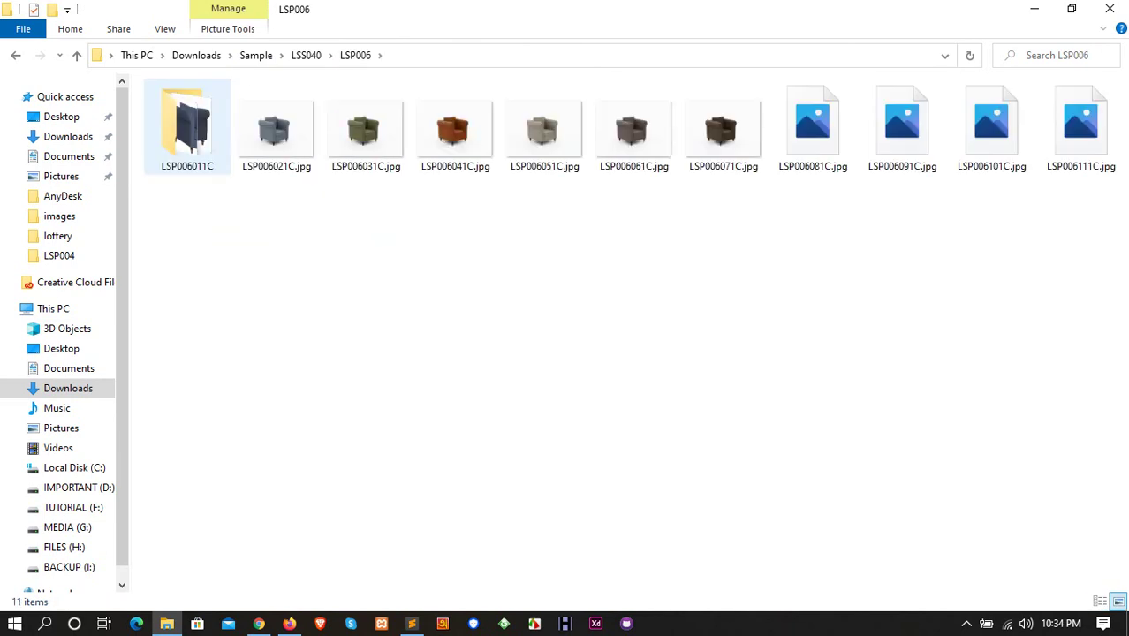
click(306, 54)
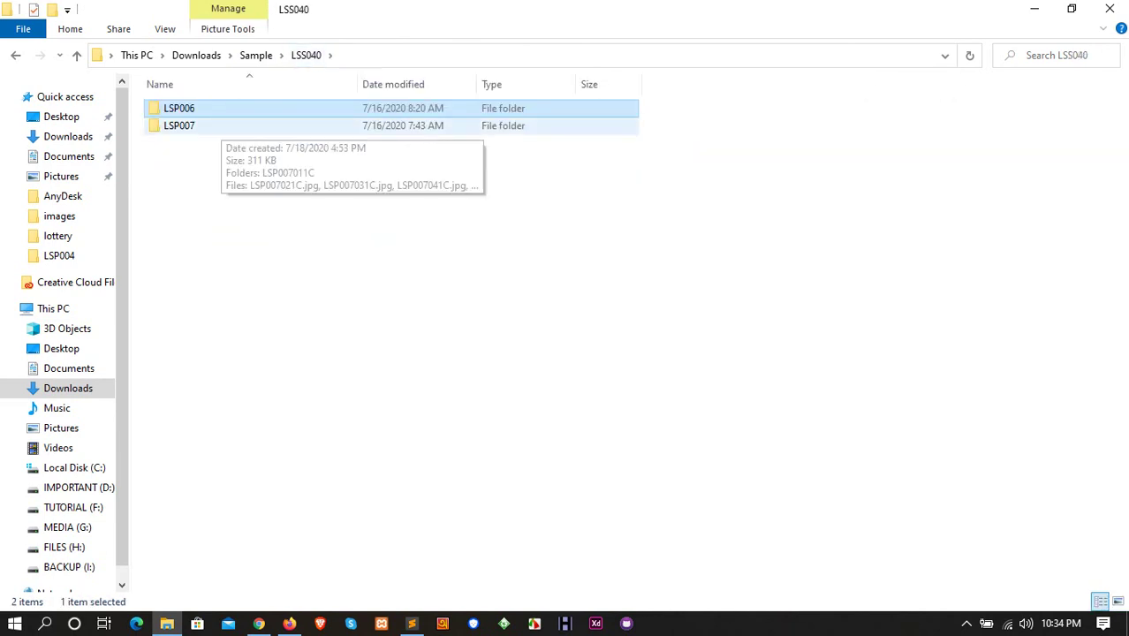
click(177, 124)
double_click(177, 123)
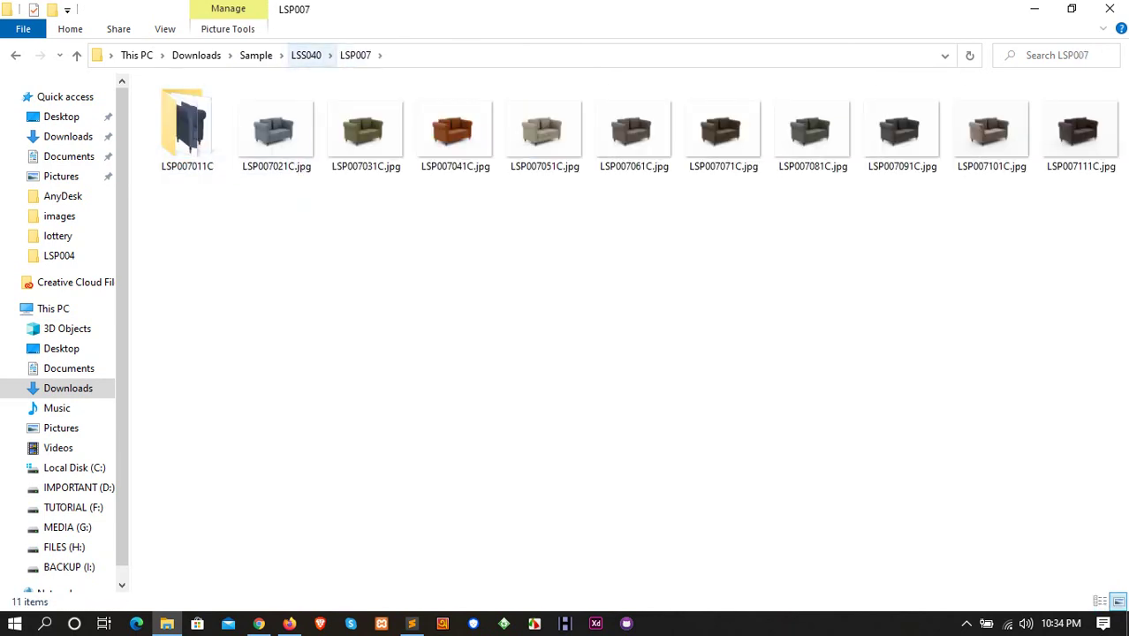
click(307, 55)
Switch back to Chrome, name the new product "The variable product" and set its type to Variable product.
click(259, 624)
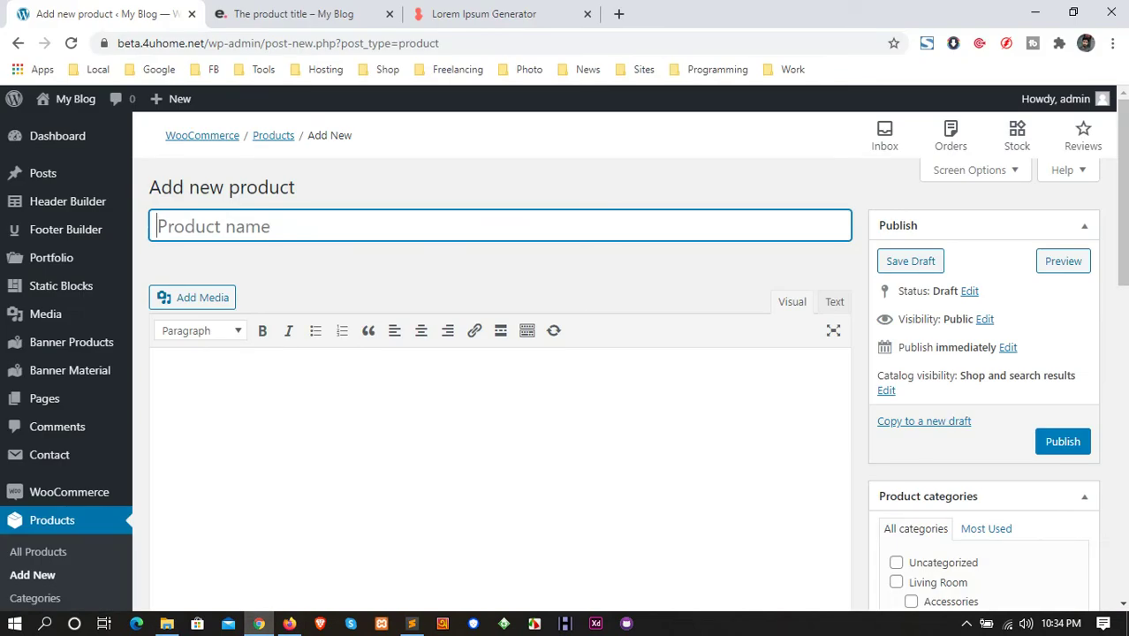
text(The variable product)
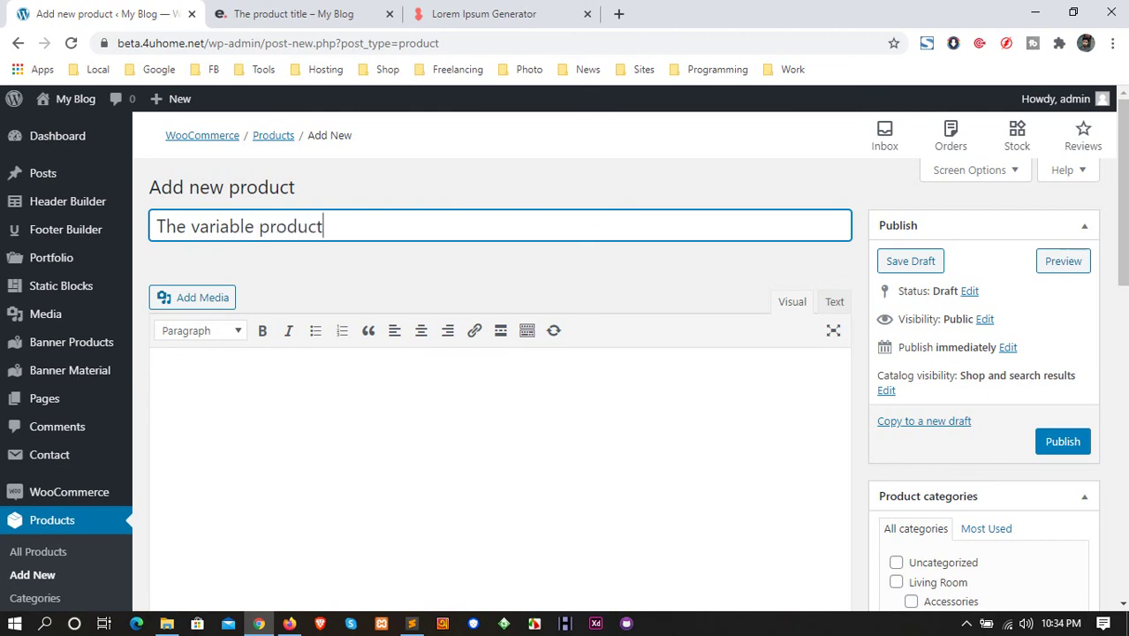
scroll(499, 397, down, 5)
click(336, 230)
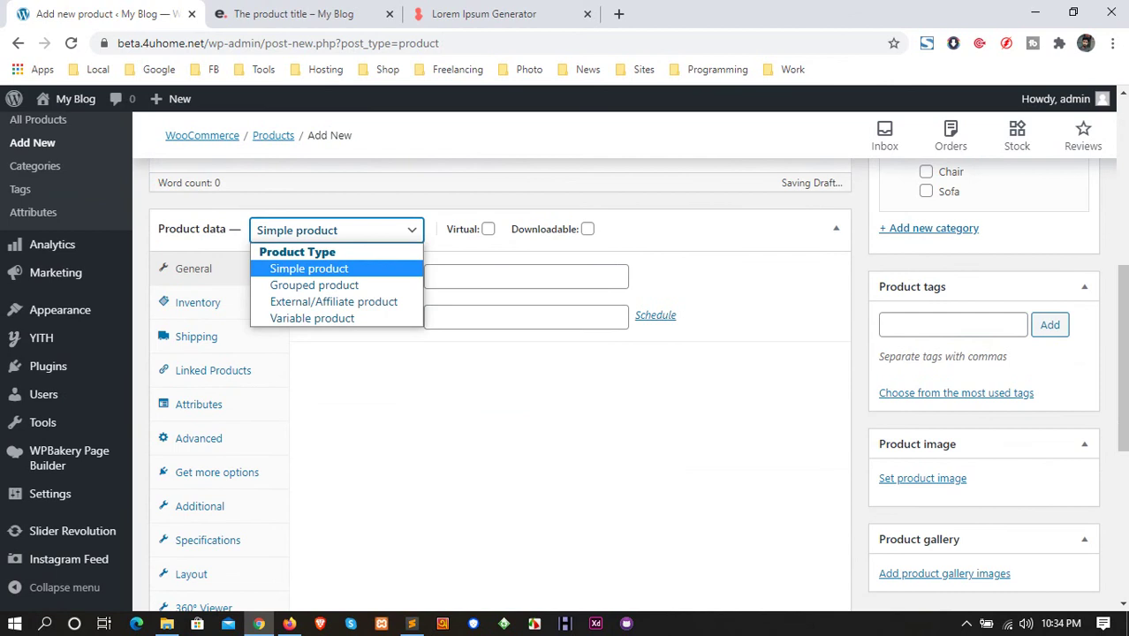
click(311, 318)
Fill the product description with three paragraphs of placeholder text from the Lorem Ipsum Generator.
click(483, 13)
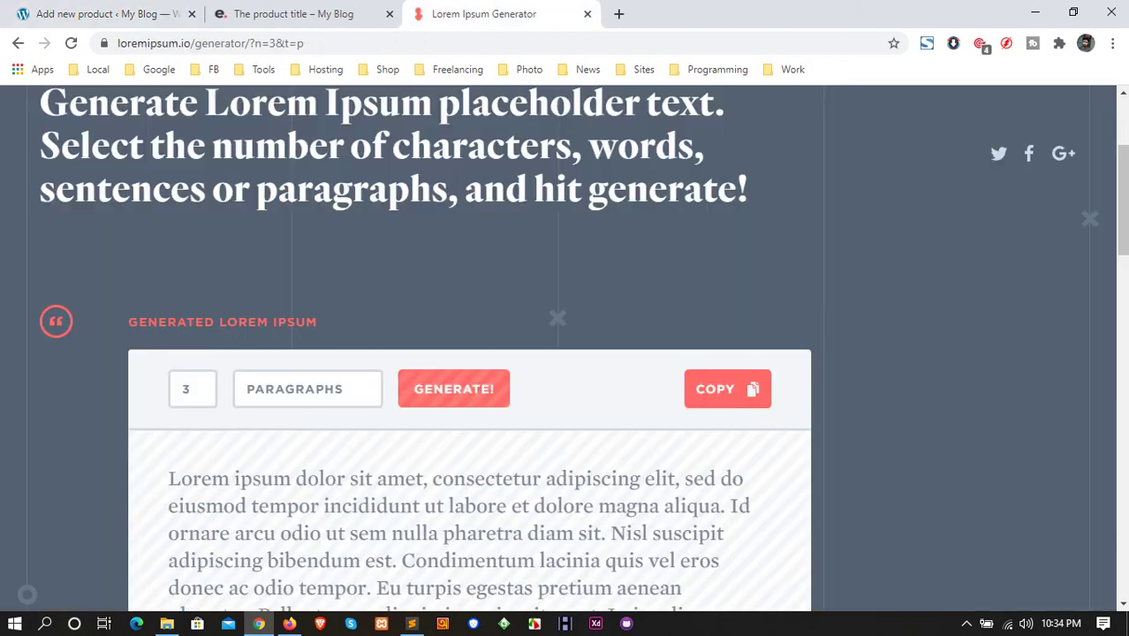
click(453, 388)
click(106, 14)
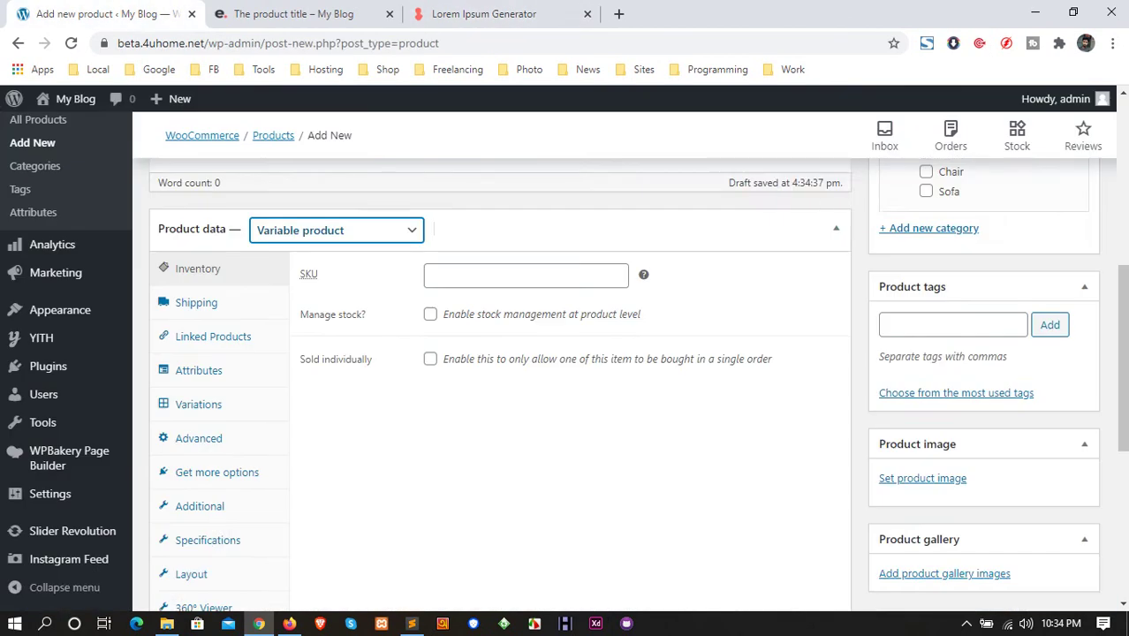
scroll(500, 380, up, 4)
click(159, 240)
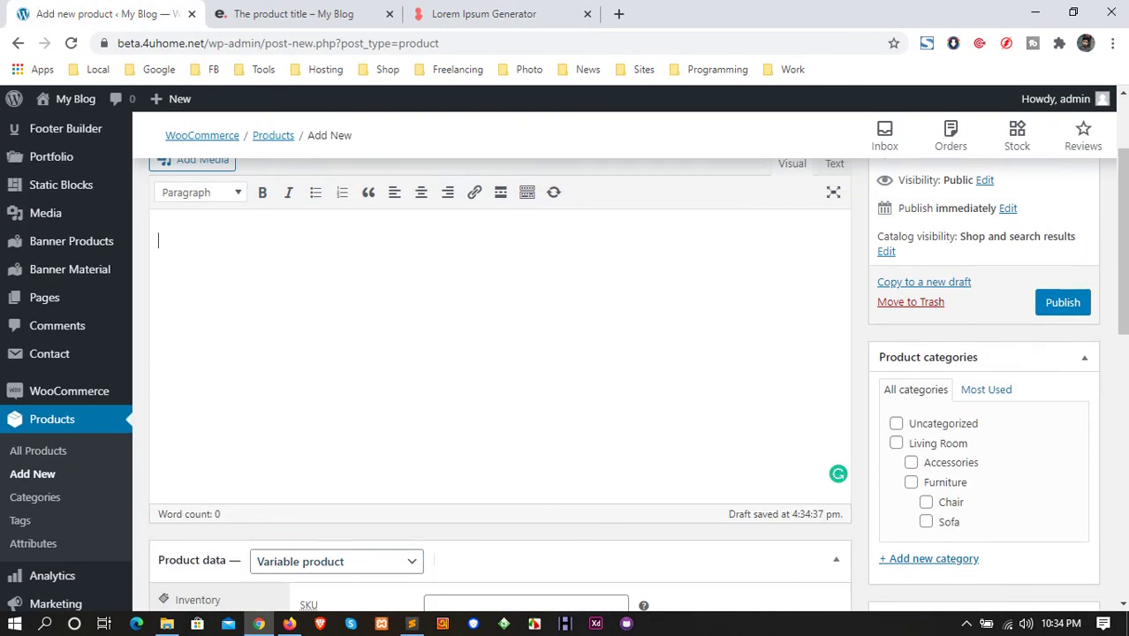
key(ctrl+v)
scroll(500, 388, down, 2)
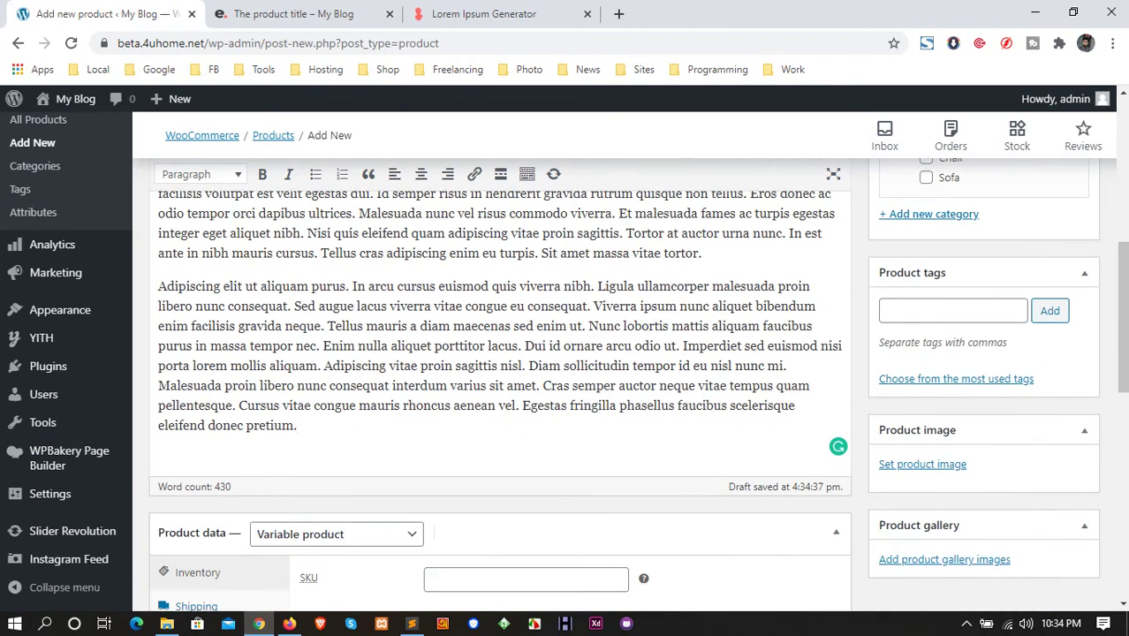
scroll(500, 389, up, 3)
scroll(500, 389, up, 3)
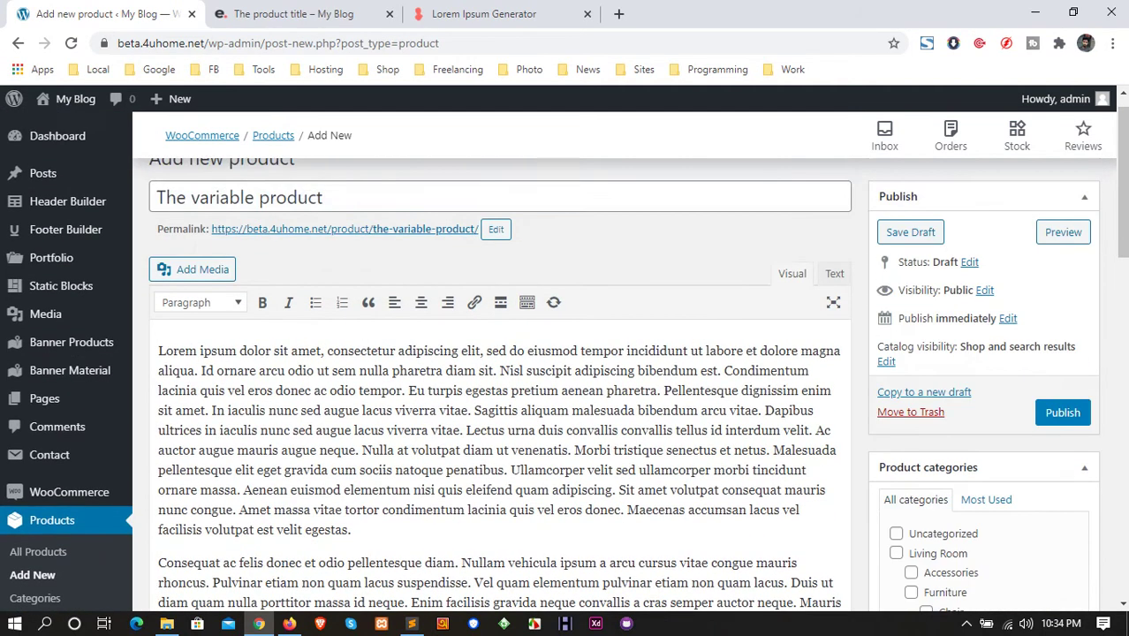
Assign the product to the Sofa category and set the blue-grey sofa LSP007021C.jpg as the product image.
scroll(500, 388, down, 2)
scroll(500, 389, down, 2)
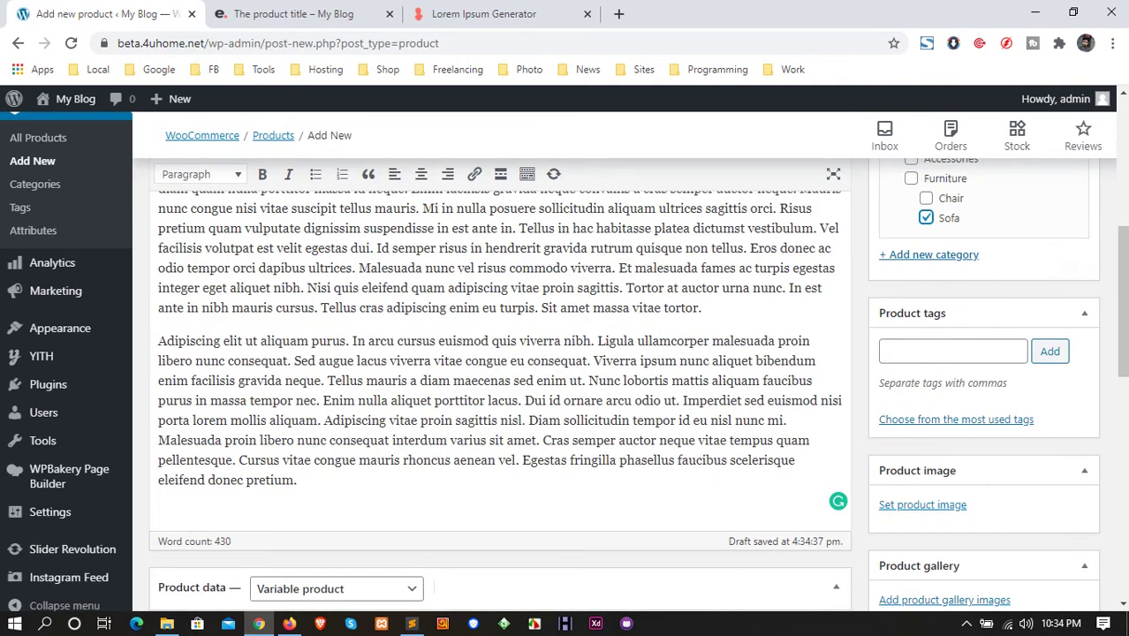
click(923, 505)
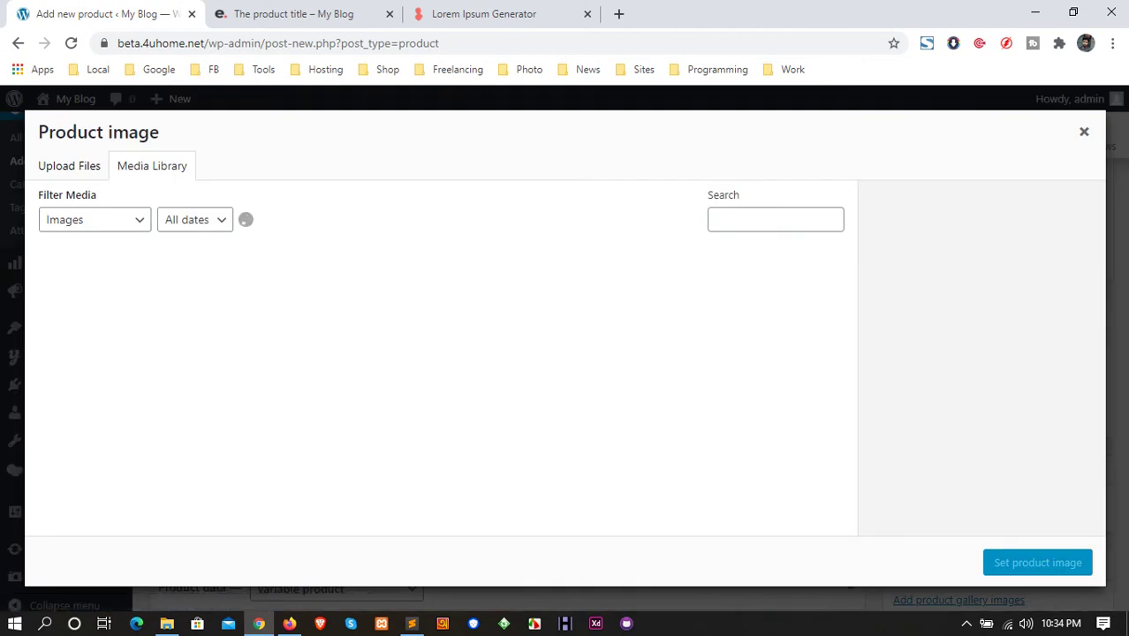
click(558, 301)
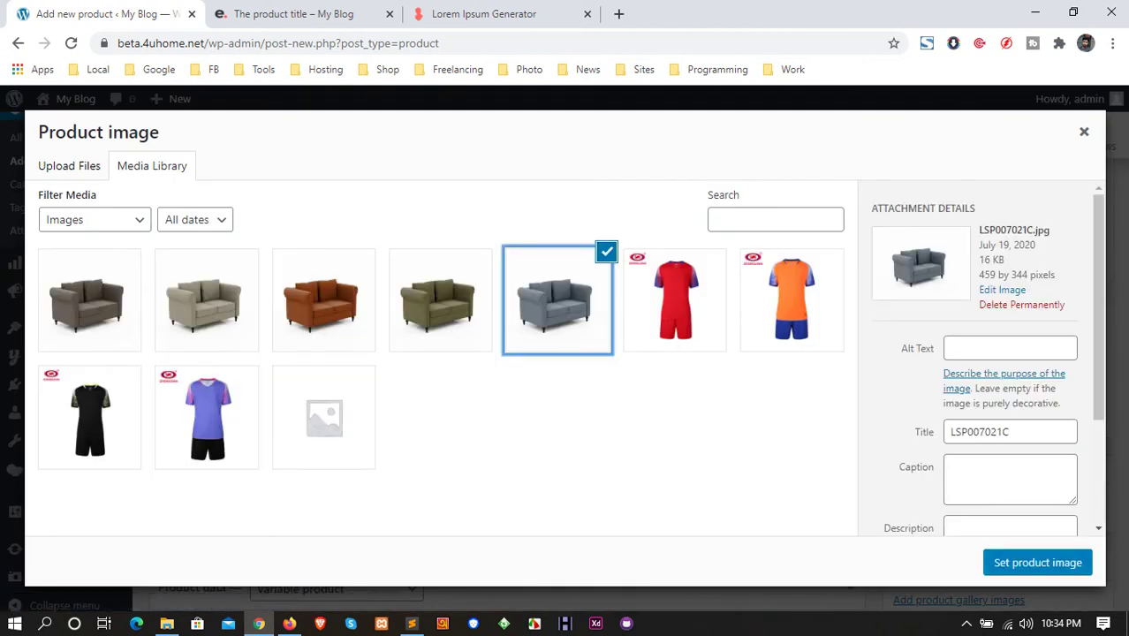
click(1037, 563)
Add the green, orange, light grey and dark brown-grey sofa images from the media library to the product gallery.
scroll(500, 371, down, 4)
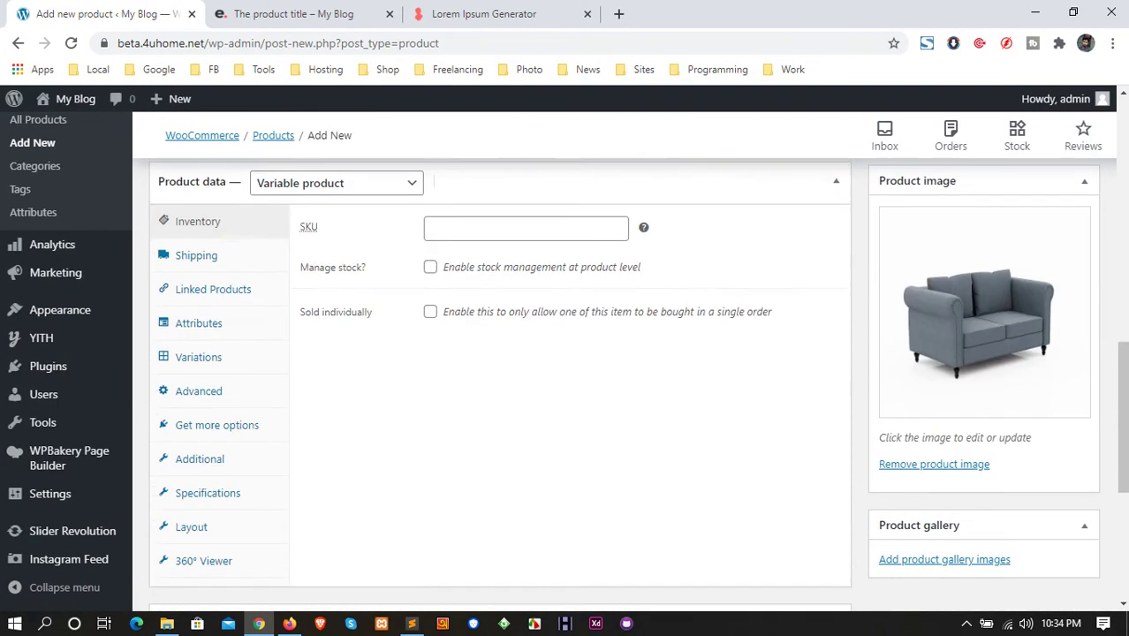
scroll(499, 370, down, 2)
click(944, 559)
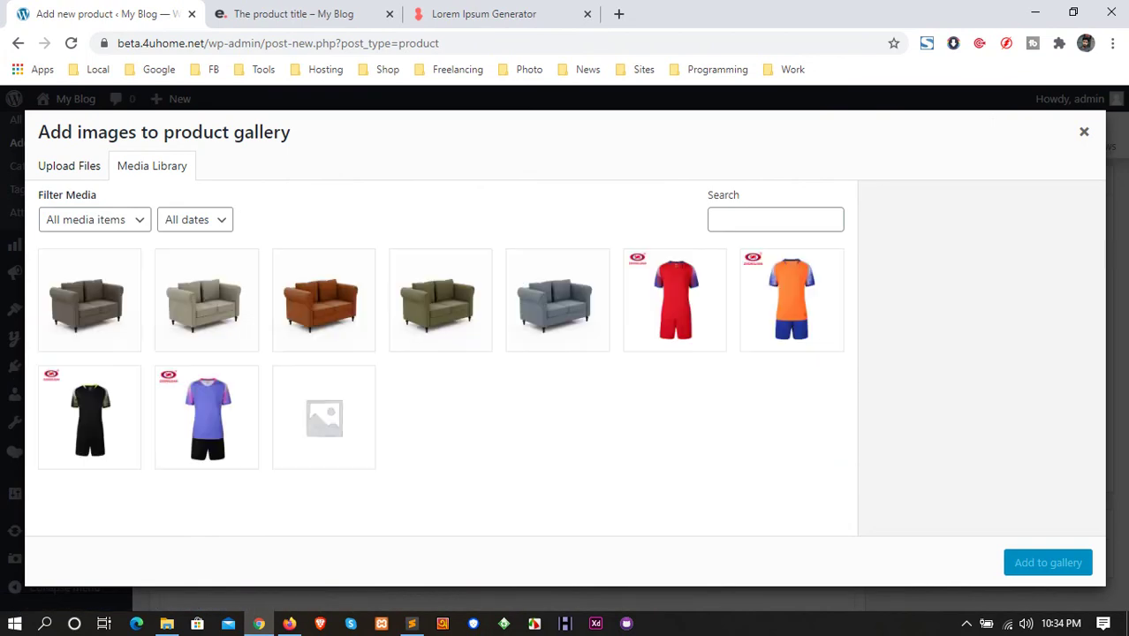
ctrl+click(441, 301)
ctrl+click(323, 300)
ctrl+click(207, 300)
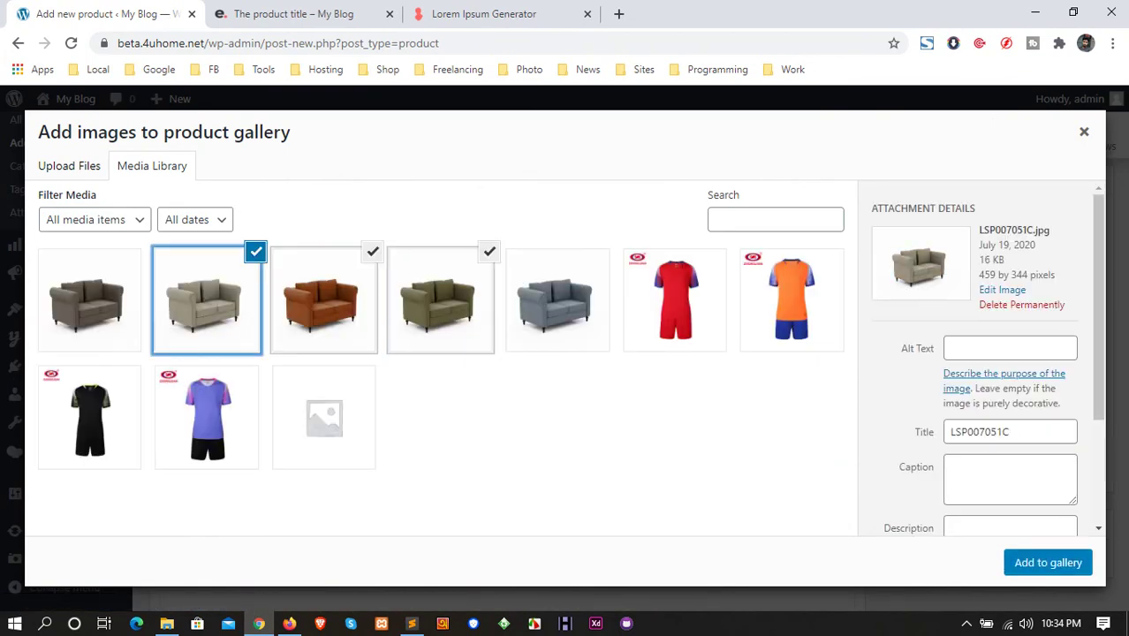
ctrl+click(89, 300)
click(1047, 562)
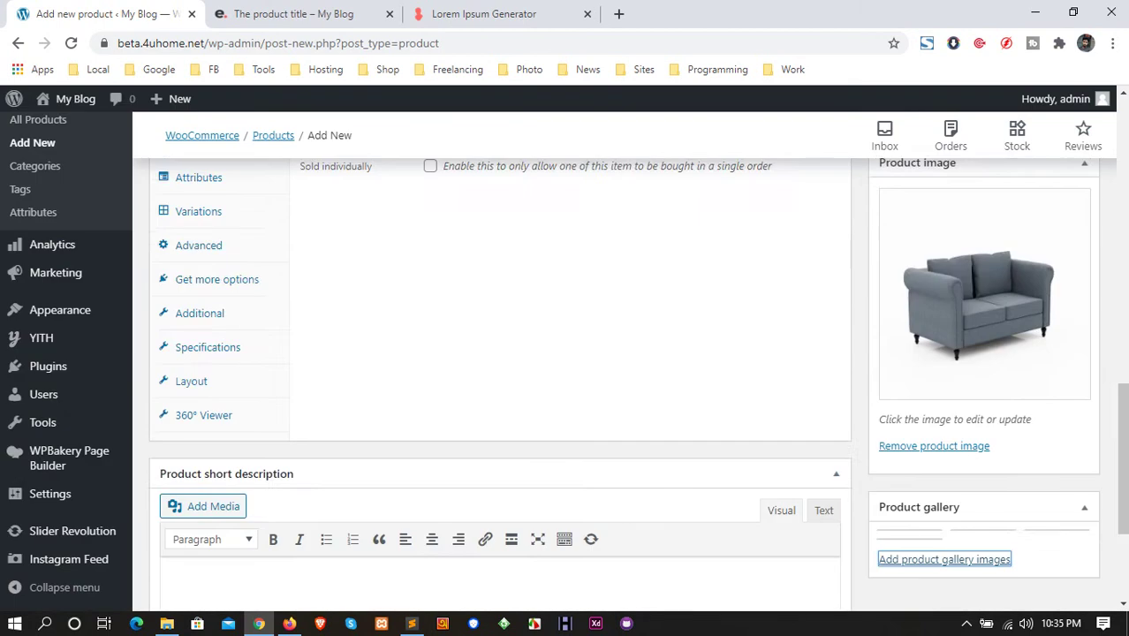
Add the Seater attribute with all its values, 1 and 2, enable it for variations, and save the attributes.
scroll(196, 306, up, 5)
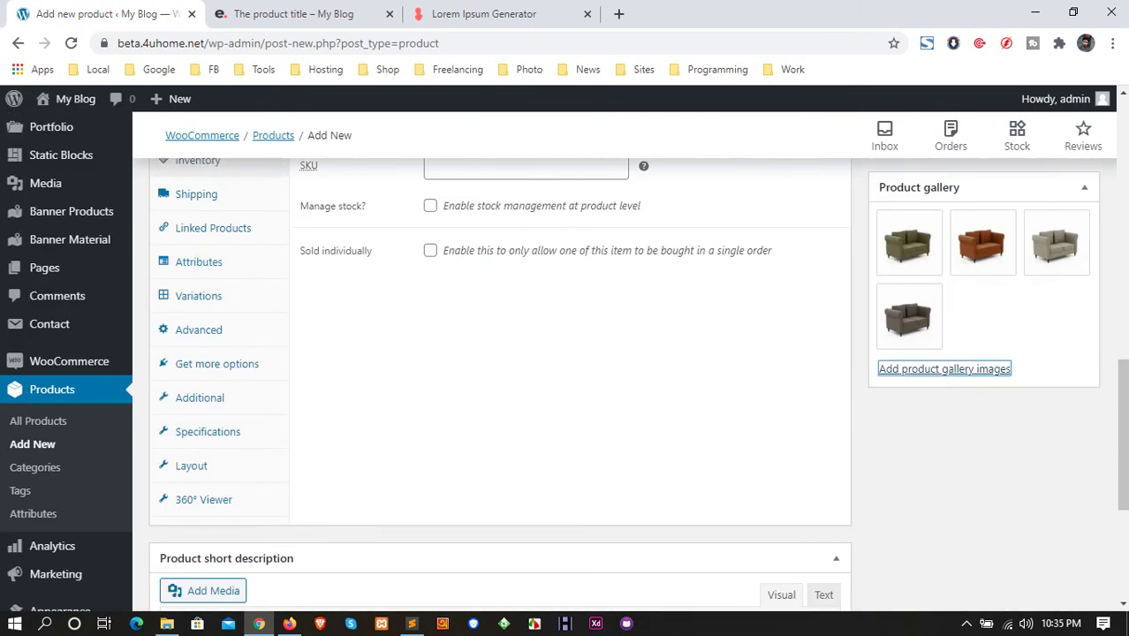
click(199, 374)
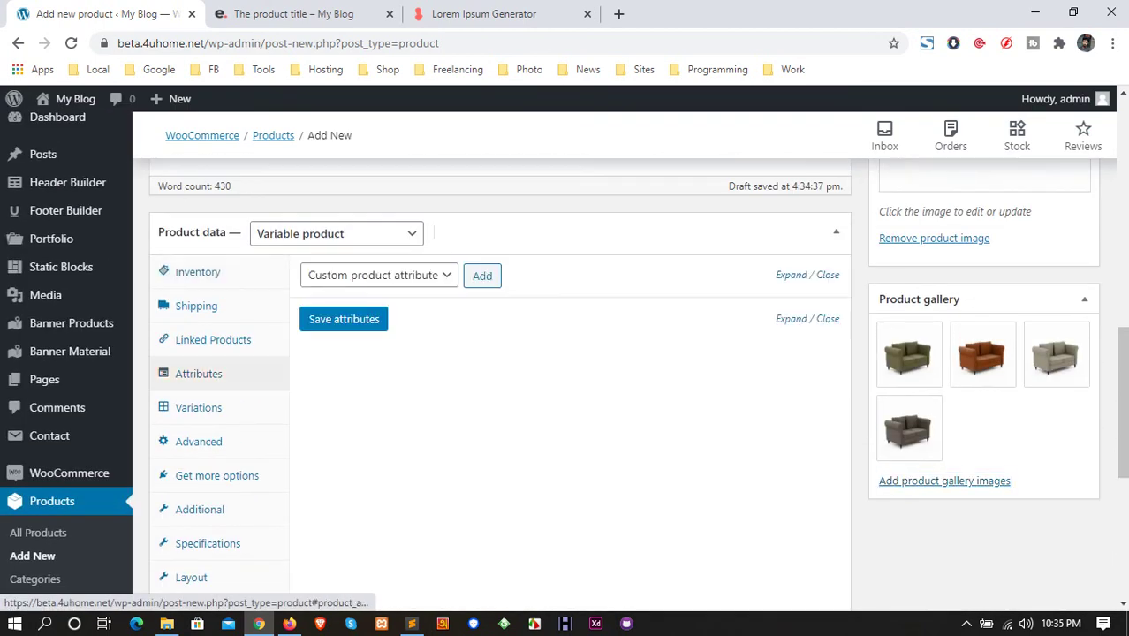
click(378, 274)
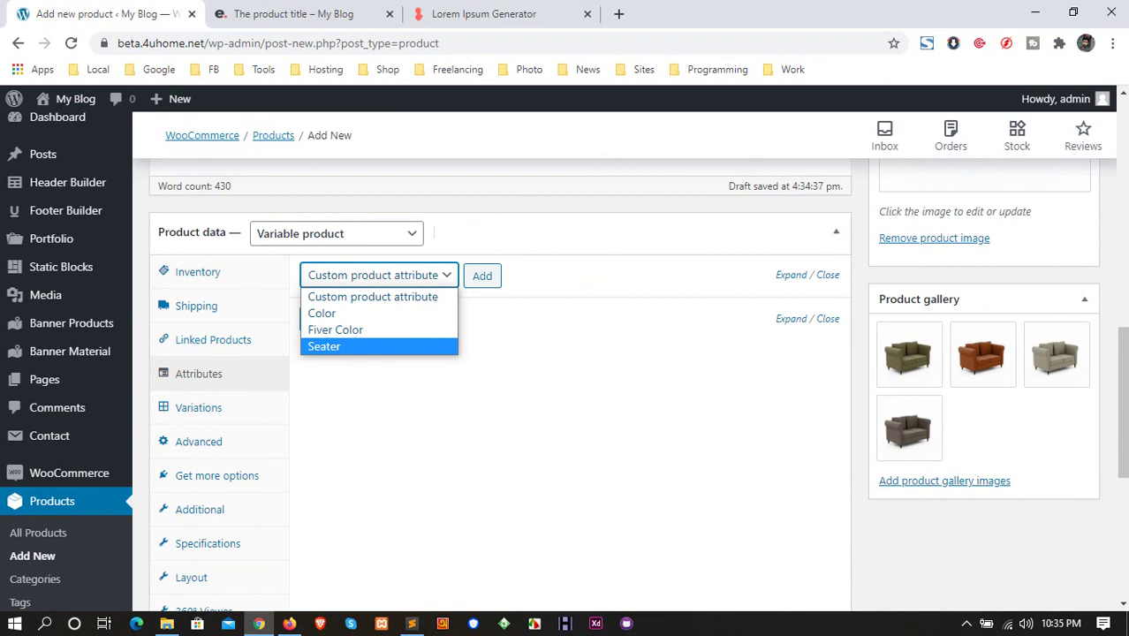
click(325, 347)
click(482, 276)
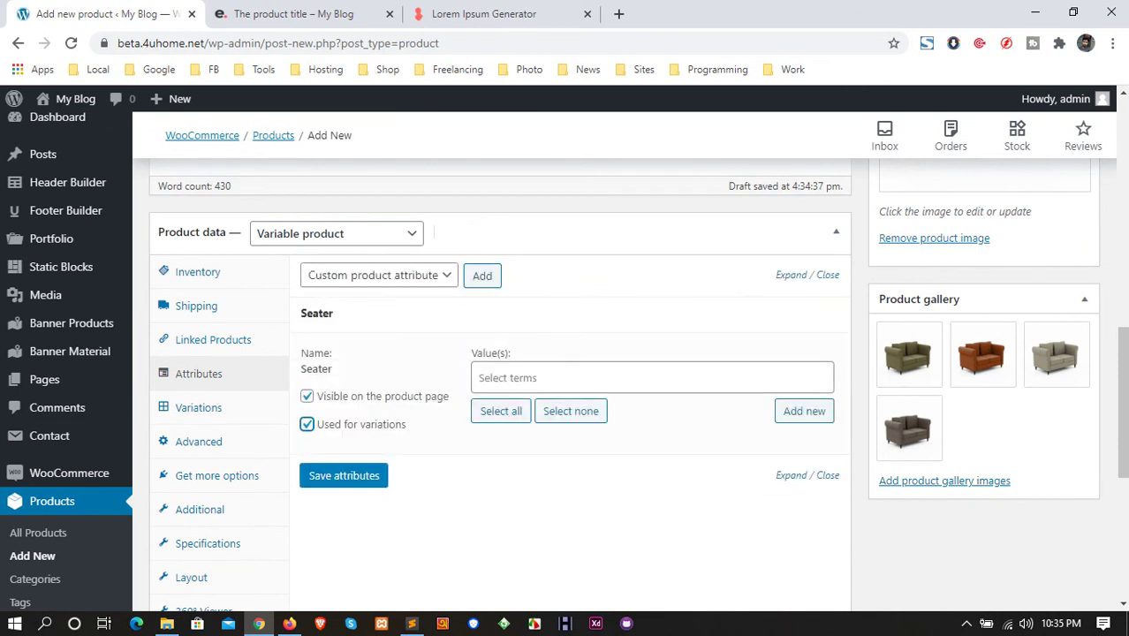
click(501, 411)
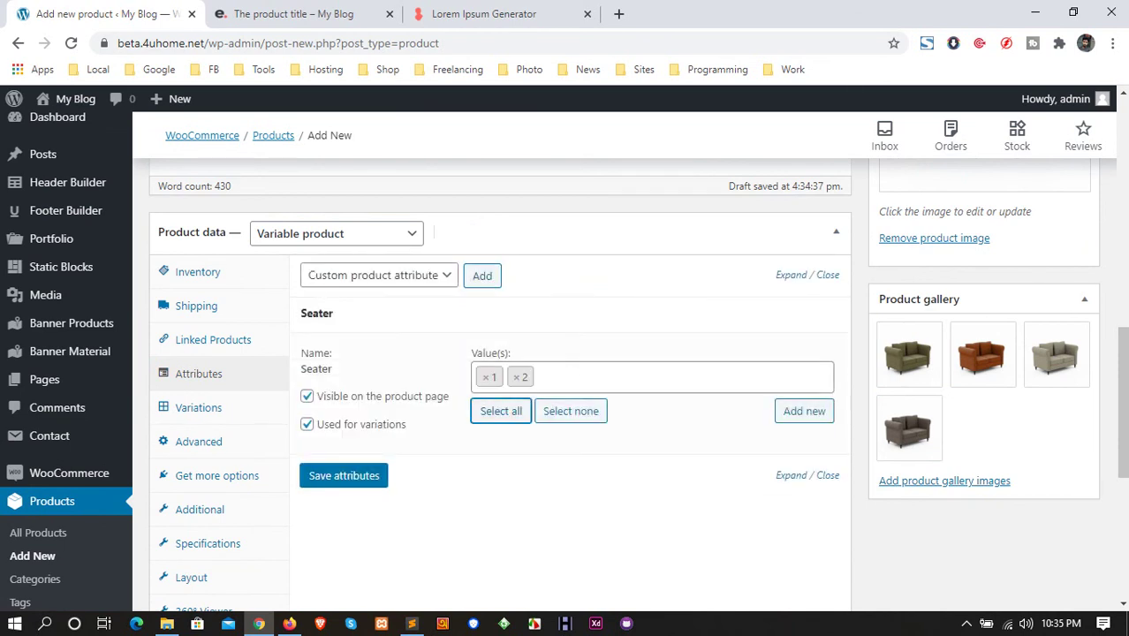
click(344, 475)
Add the Fiver Color attribute with the values Ash and Red, enable it for variations, and save the attributes.
click(379, 397)
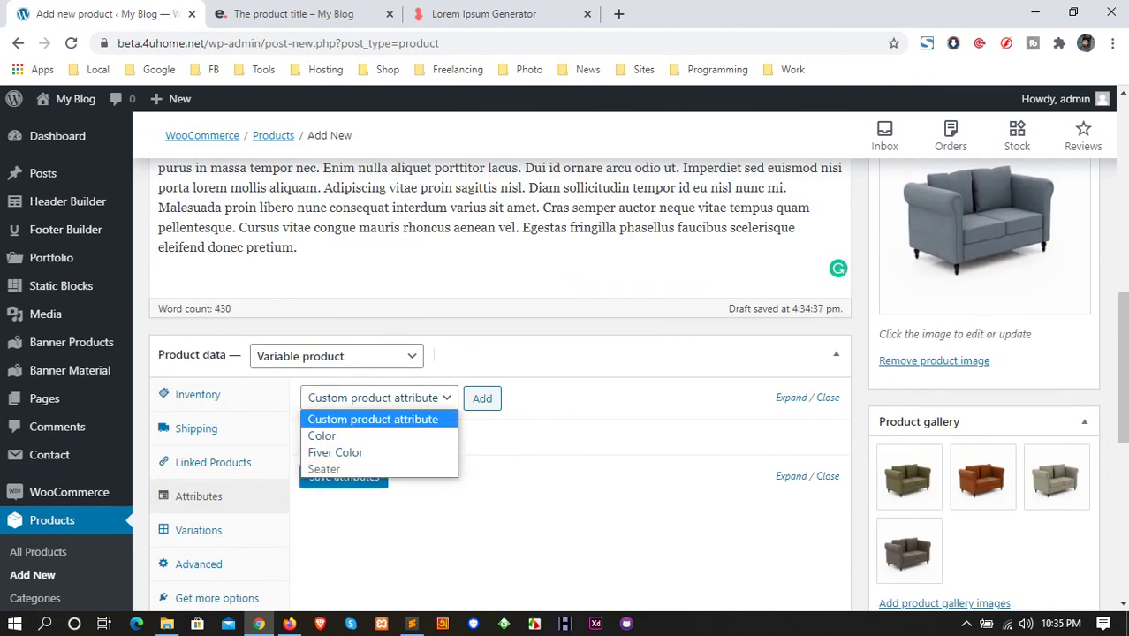
key(Down)
key(Down)
key(Return)
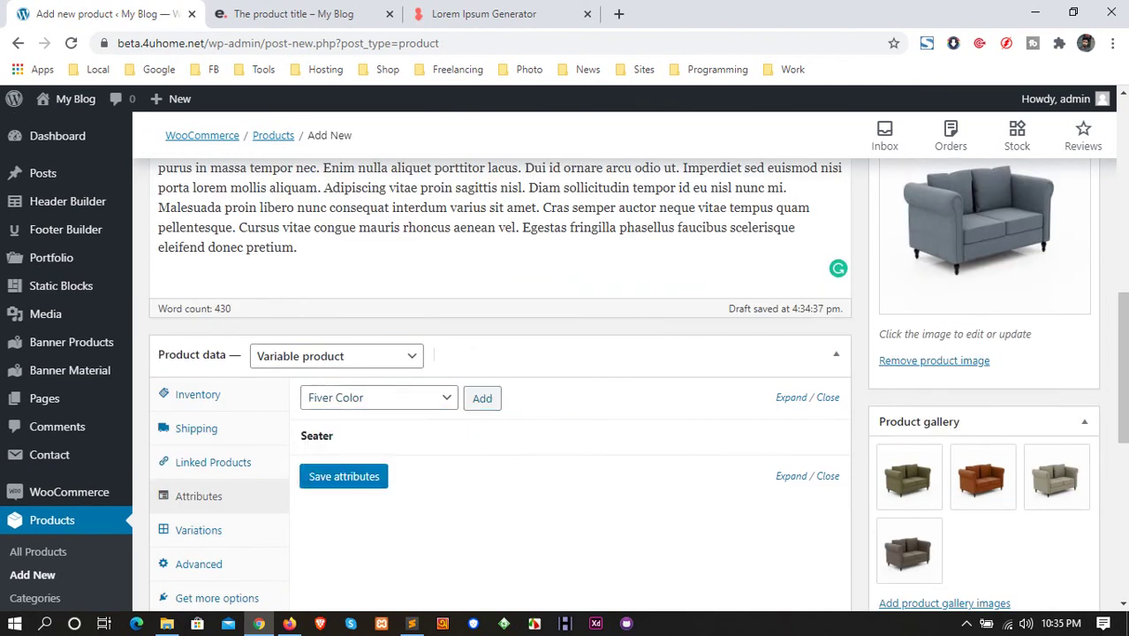
key(Tab)
key(Return)
scroll(501, 415, down, 2)
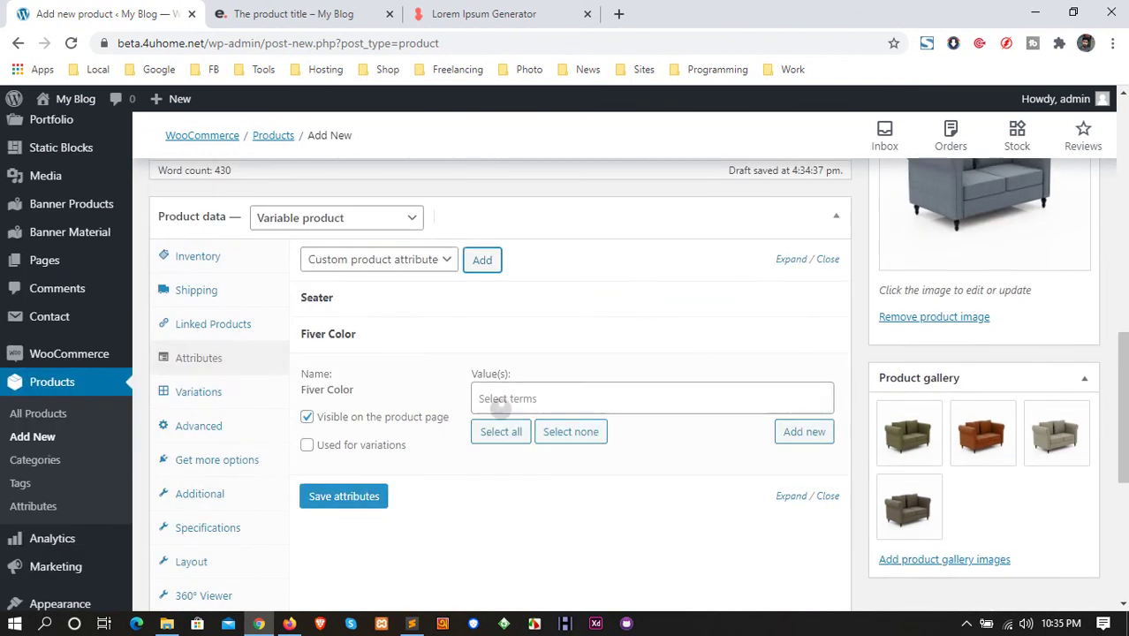
click(501, 432)
click(307, 445)
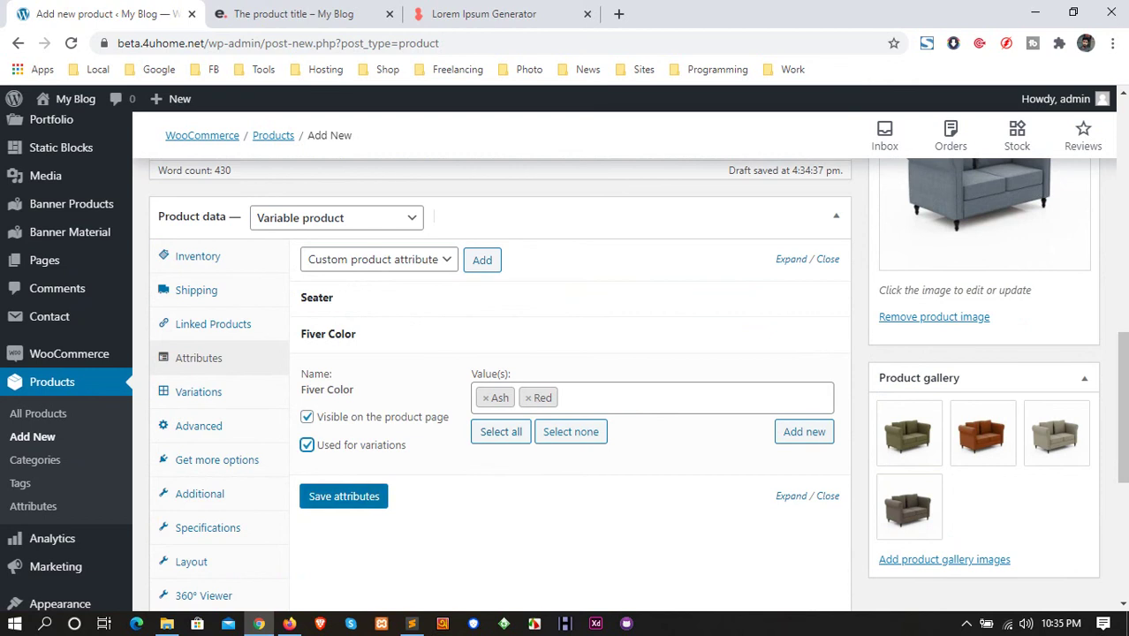
key(Tab)
key(Return)
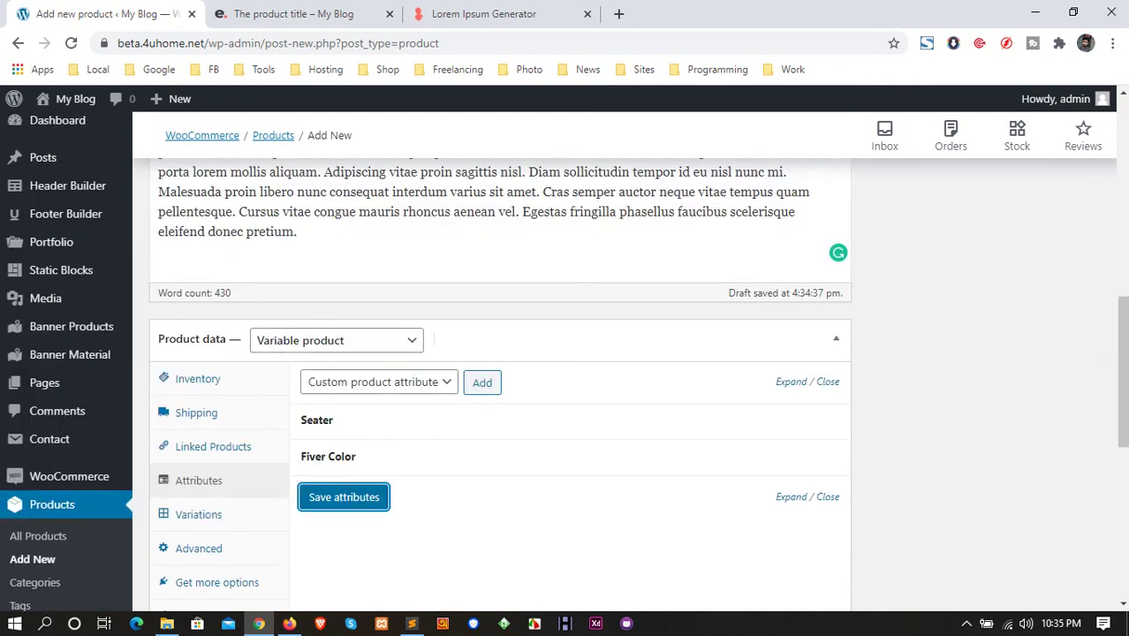
Add the Color attribute with the values Ash and Red, enable it for variations, and save the attributes.
click(379, 382)
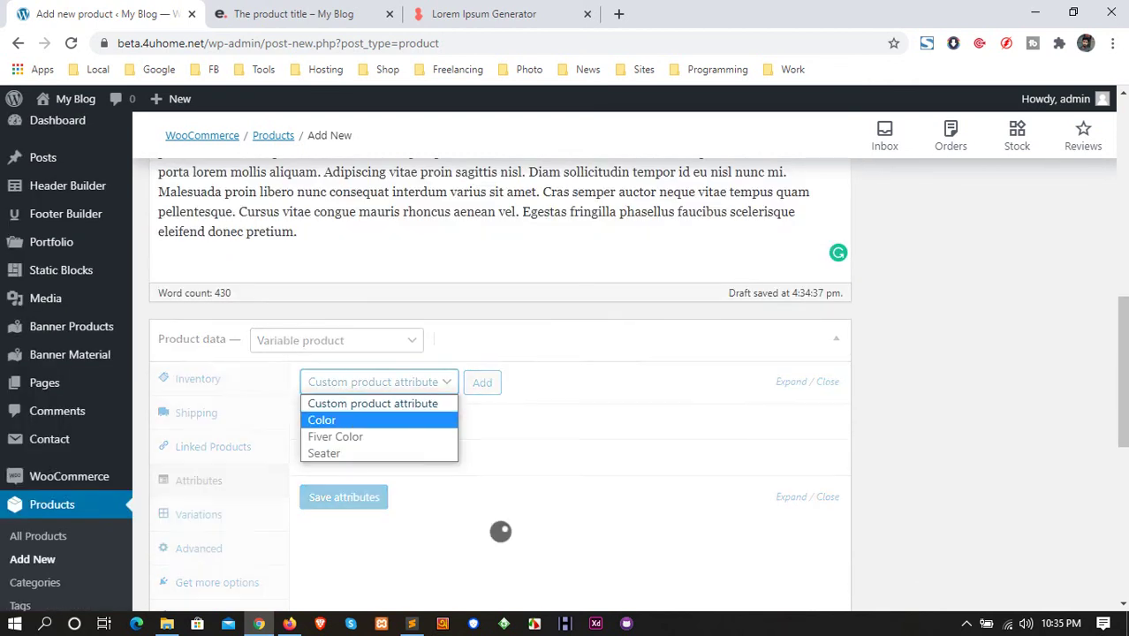
key(Return)
click(483, 383)
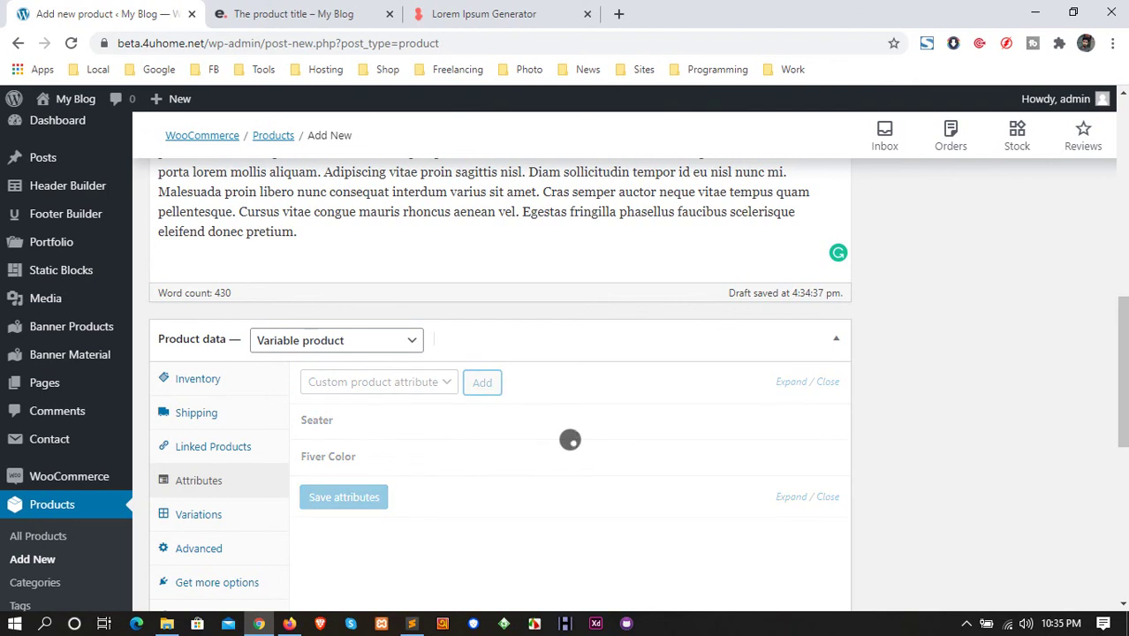
scroll(482, 383, down, 3)
click(501, 370)
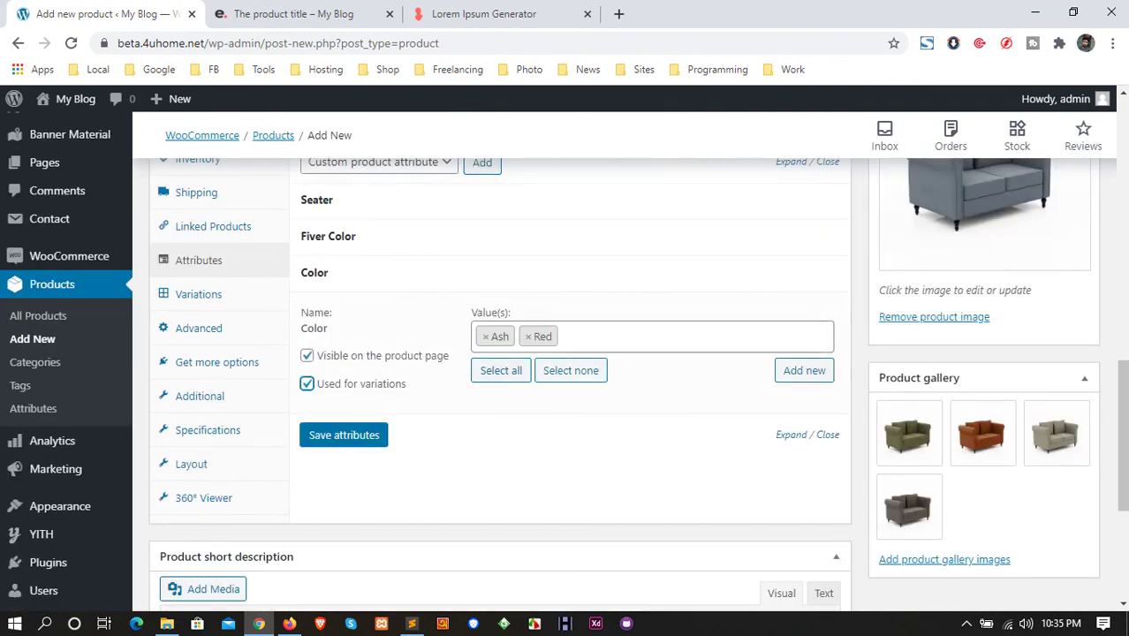
click(344, 435)
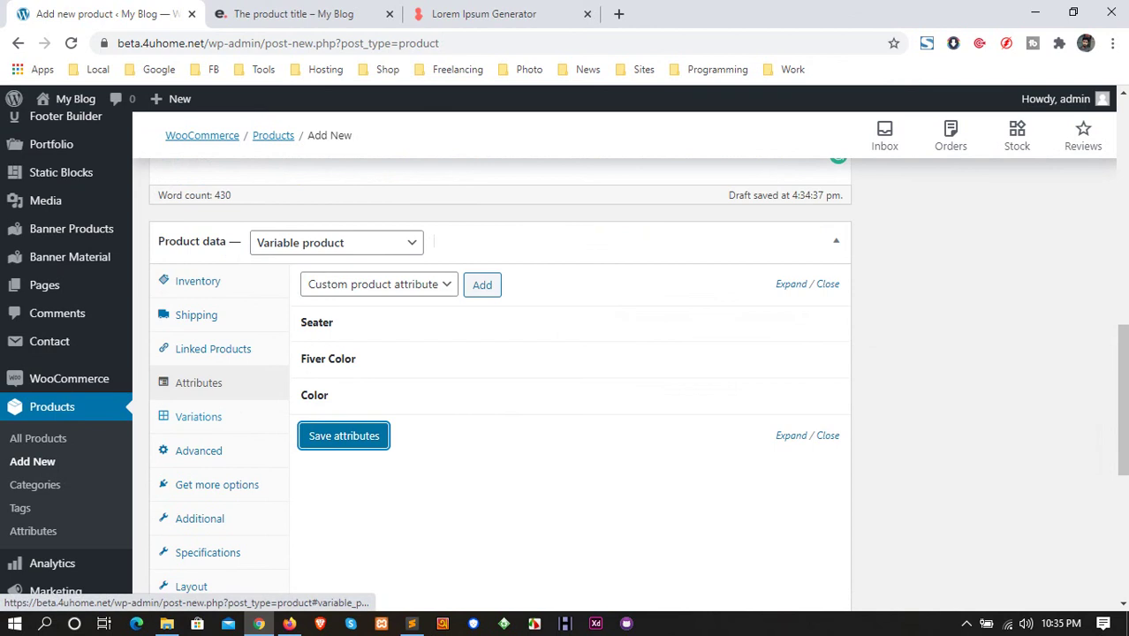
Add a product variation with Seater 1, Fiver Color Ash and Color Ash.
click(198, 416)
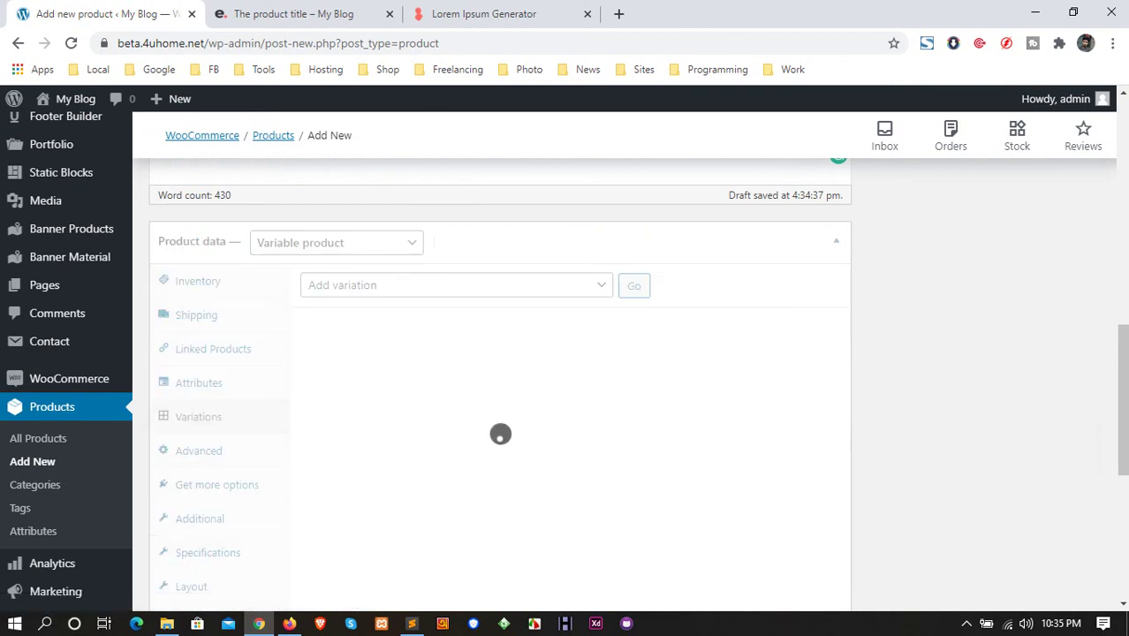
click(633, 285)
click(371, 375)
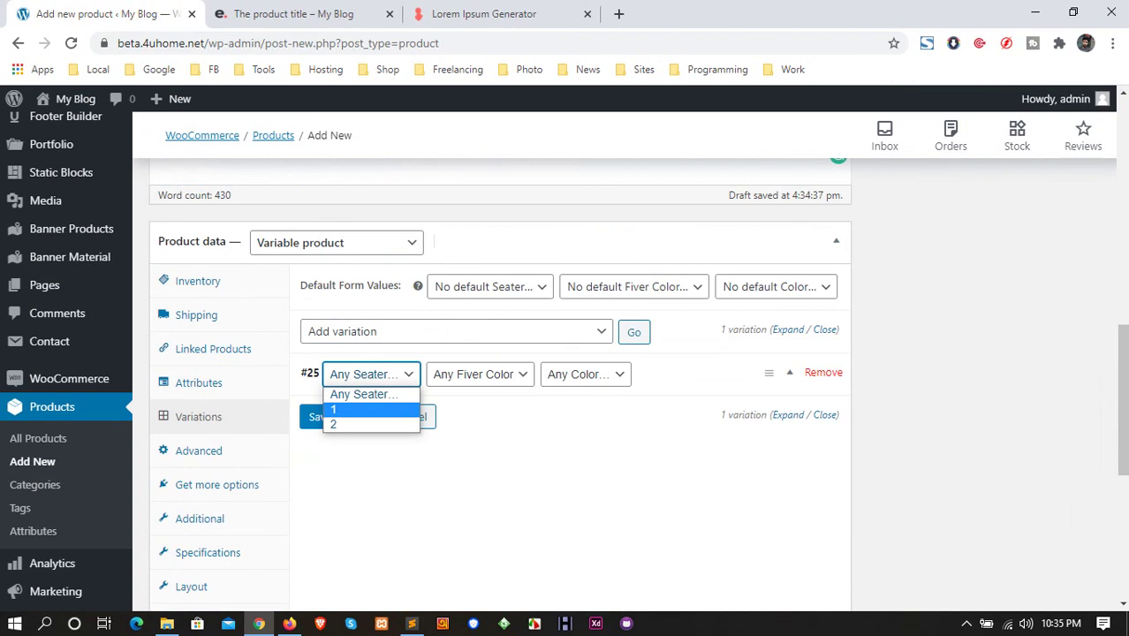
click(333, 409)
click(477, 375)
click(444, 409)
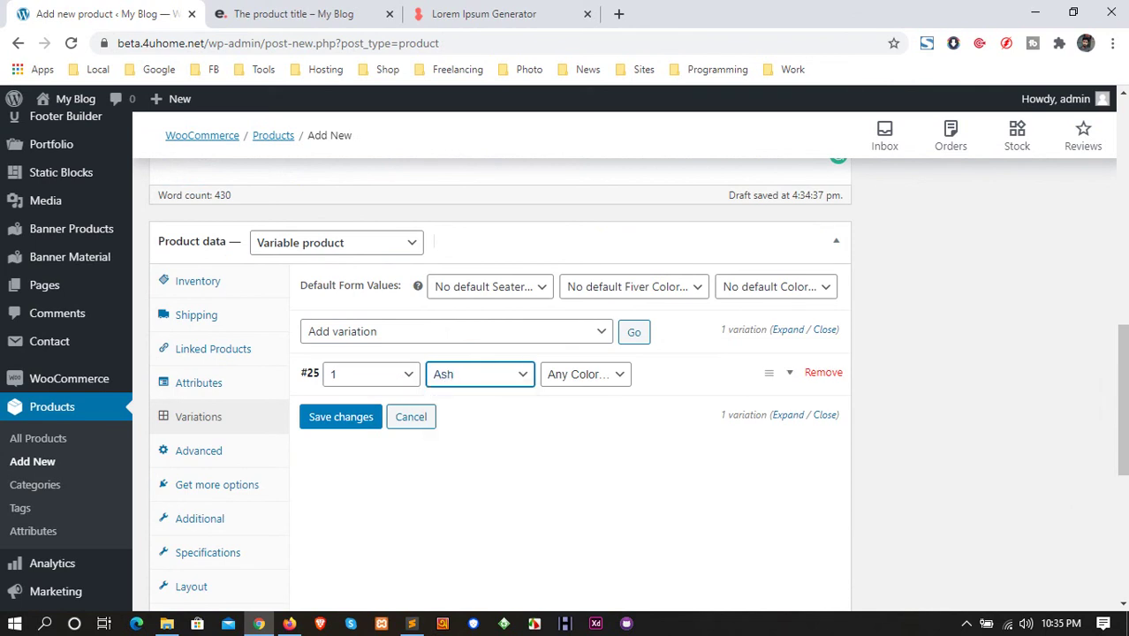
click(585, 374)
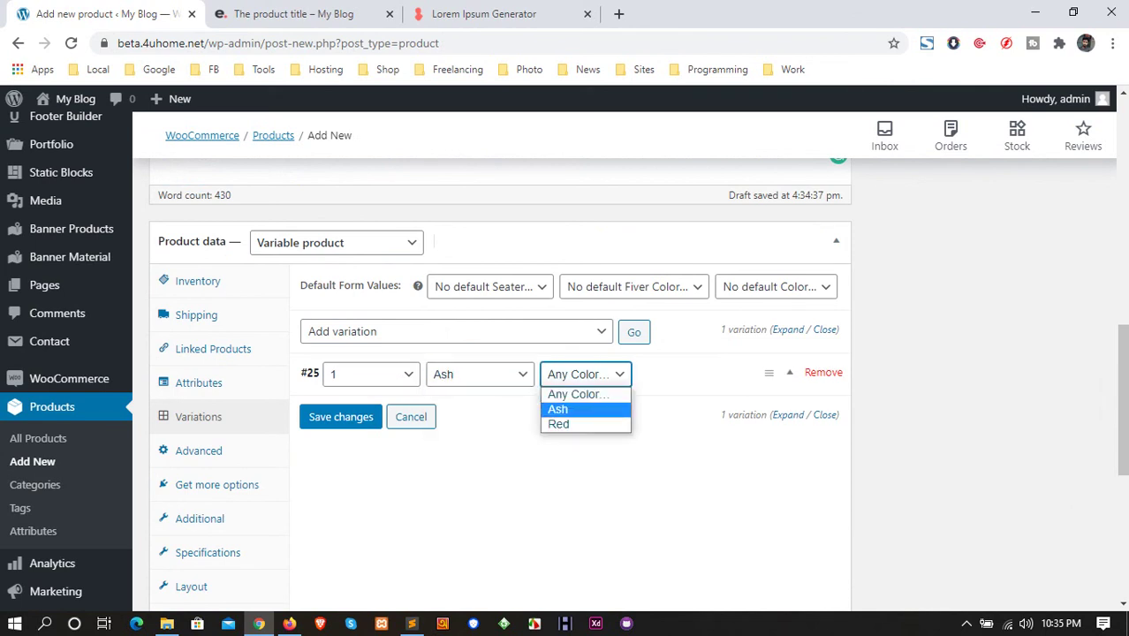
click(557, 409)
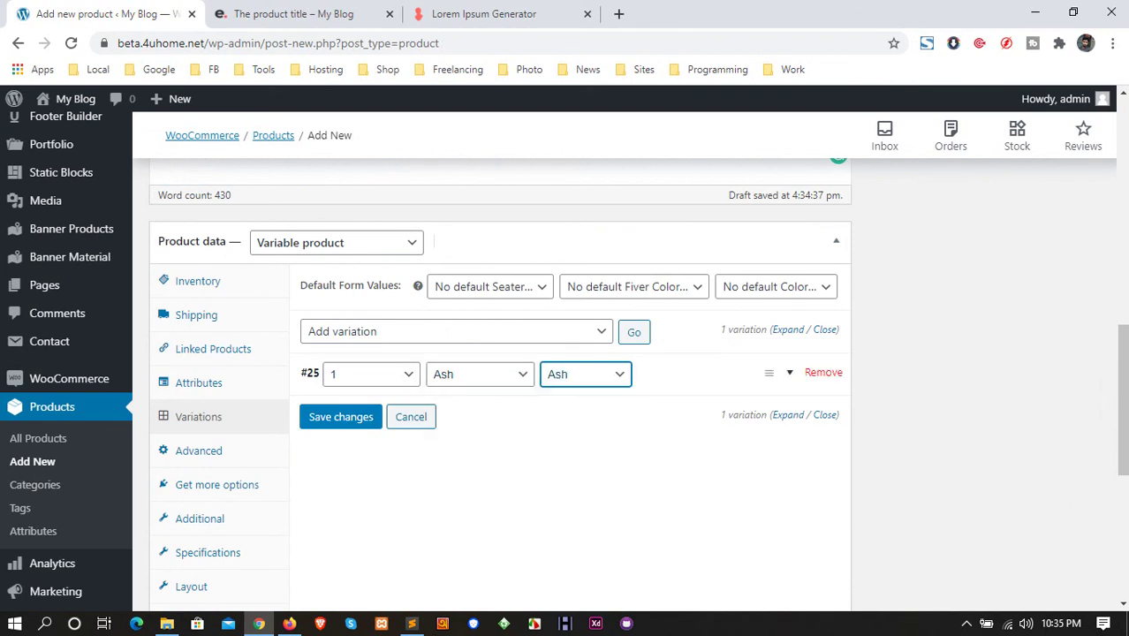
Upload the light grey armchair LSP006051C.jpg from the LSP006 folder and set it as the variation's image.
click(789, 373)
scroll(353, 309, down, 2)
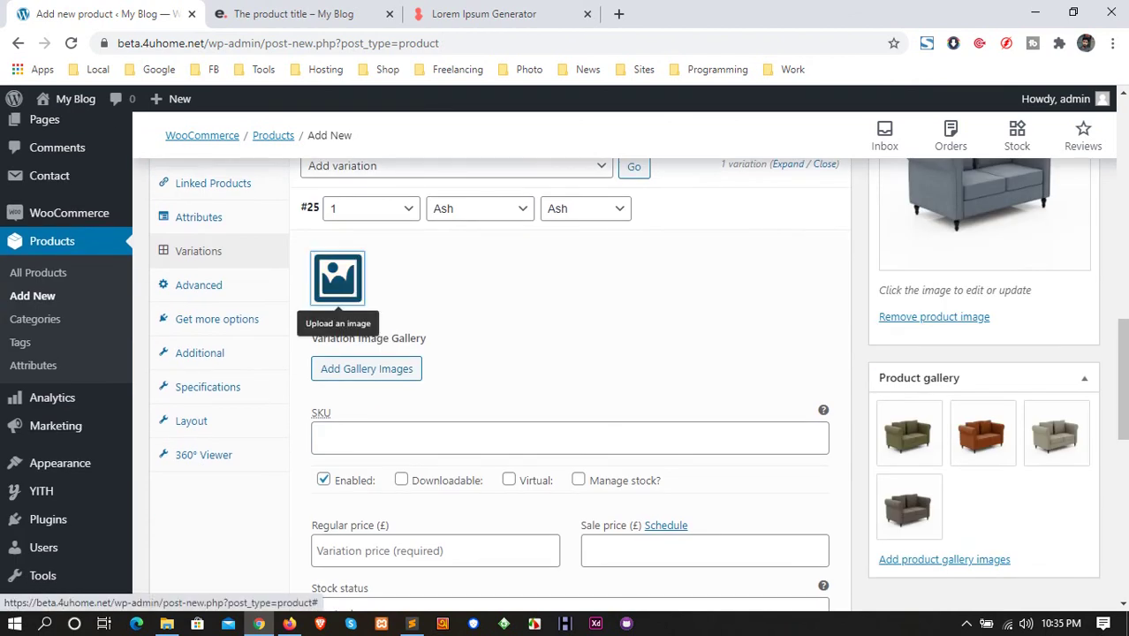
click(337, 281)
click(69, 165)
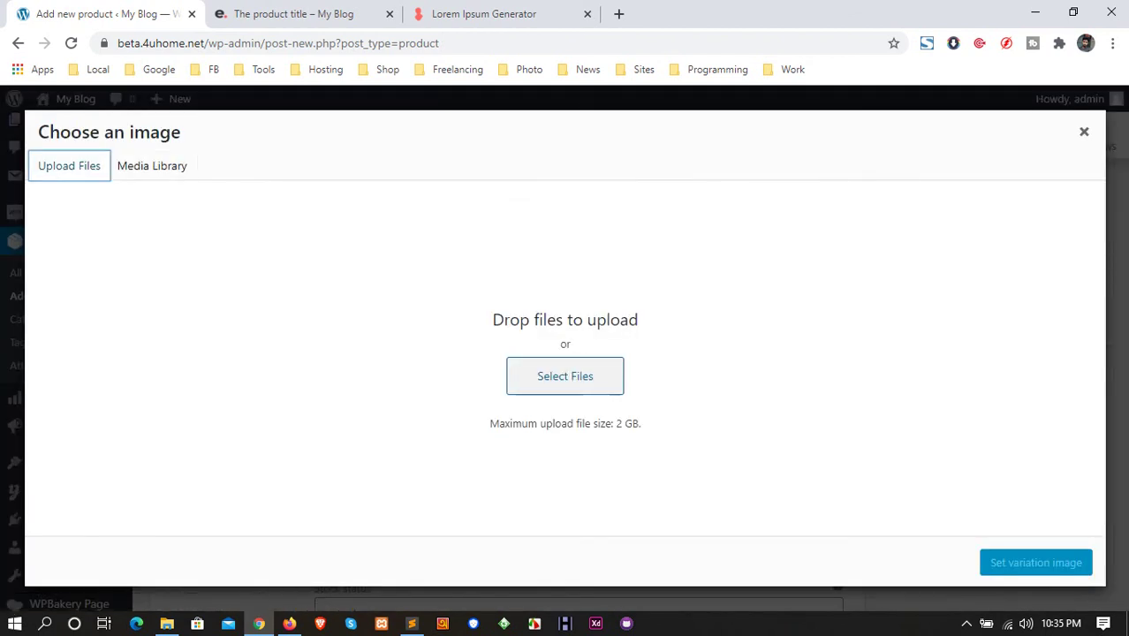
click(565, 375)
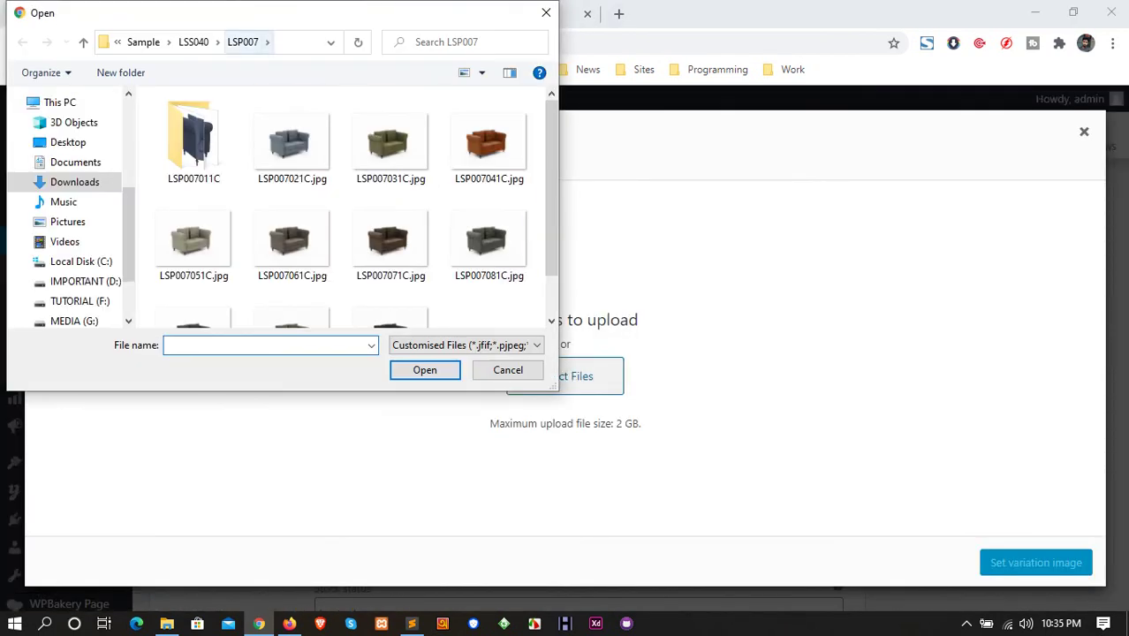
click(193, 42)
double_click(194, 121)
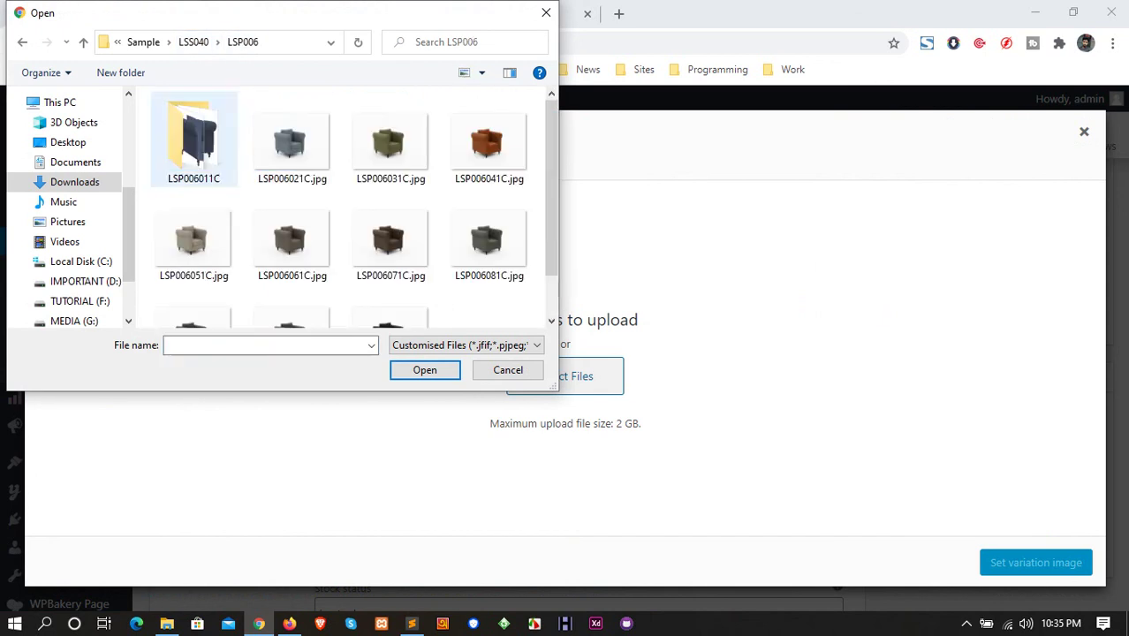
scroll(292, 243, down, 1)
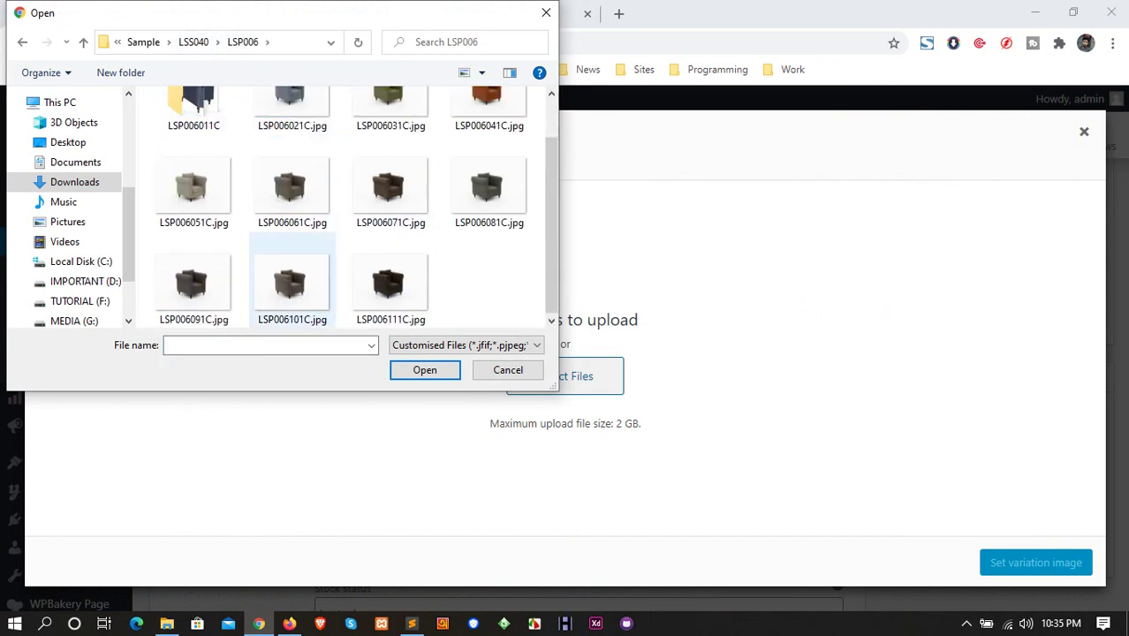
scroll(292, 265, up, 1)
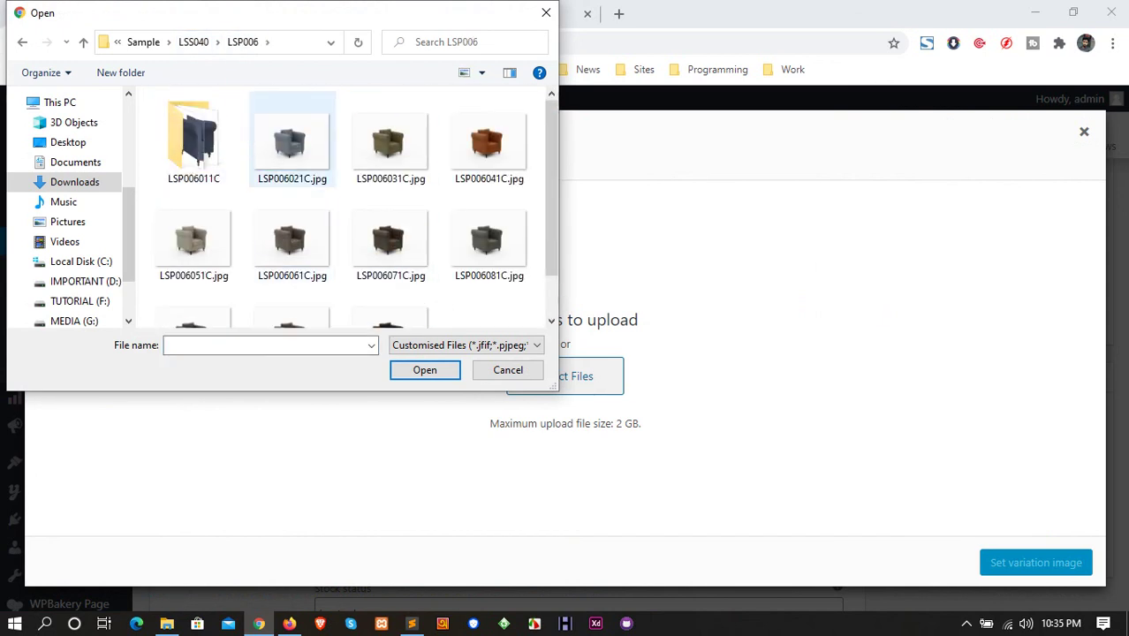
double_click(193, 243)
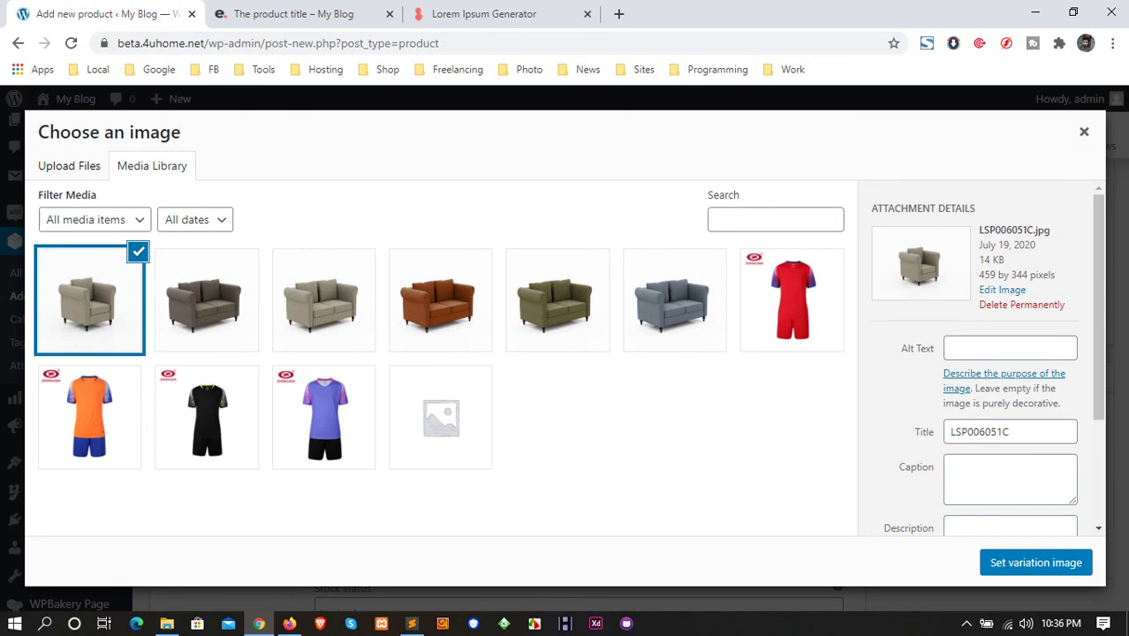
click(1035, 563)
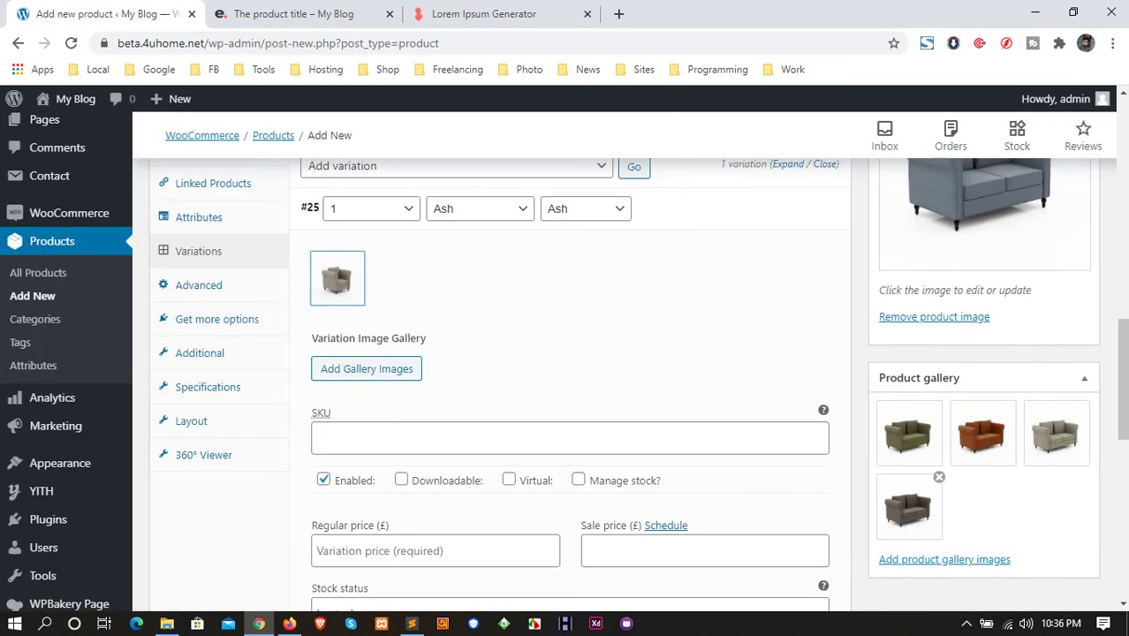
Set the variation's regular price to £100 and save the variation changes.
scroll(494, 415, down, 2)
click(435, 413)
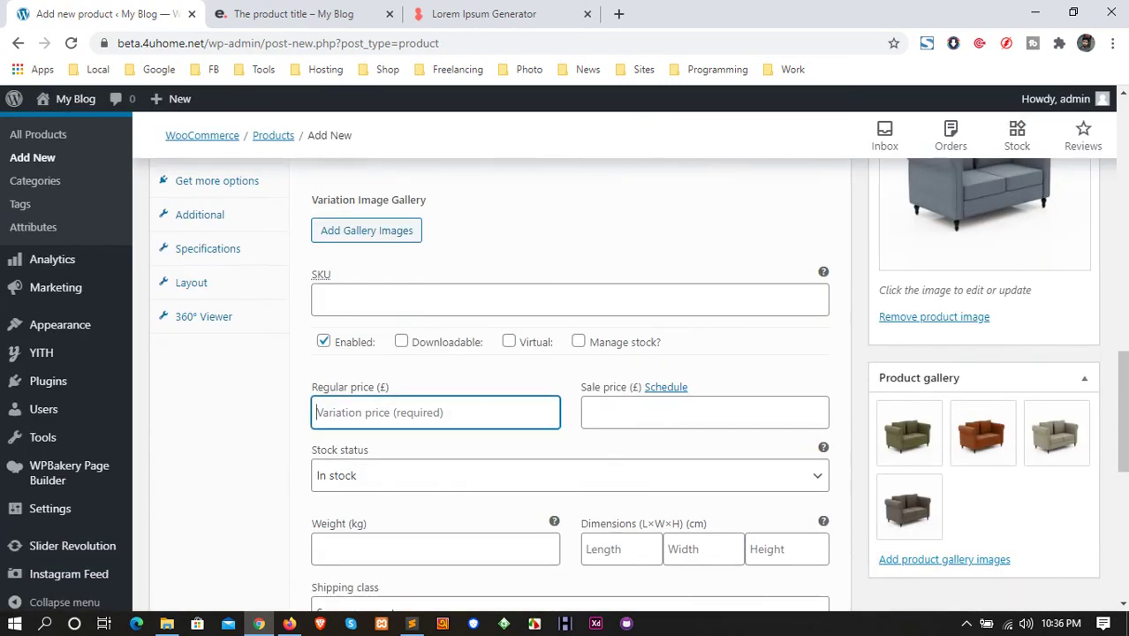
text(1)
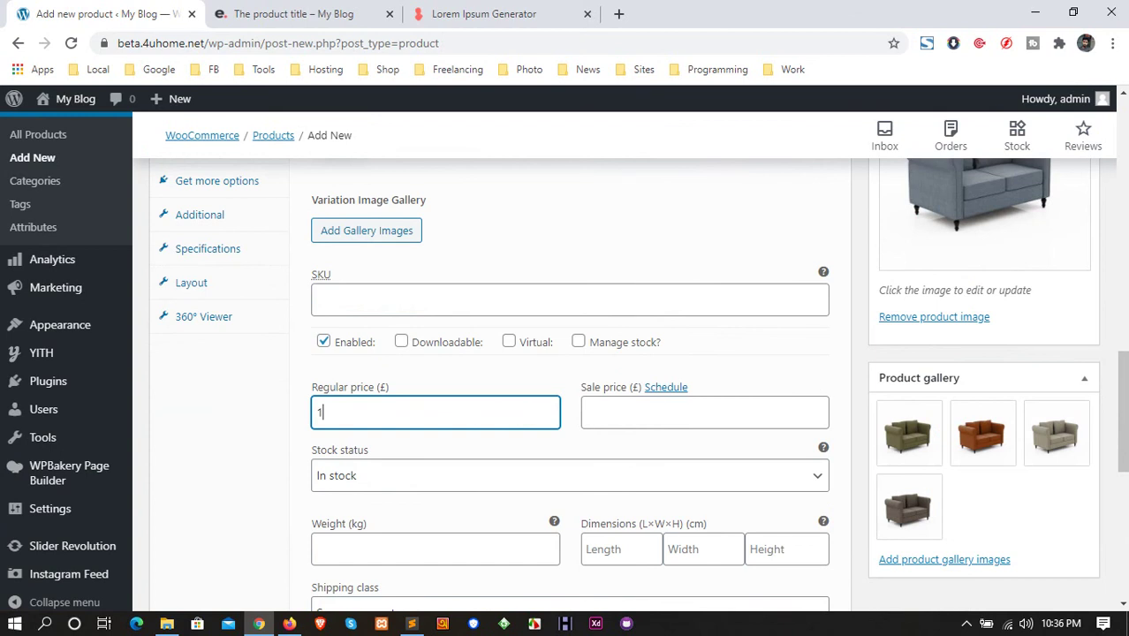
text(00)
scroll(565, 371, up, 2)
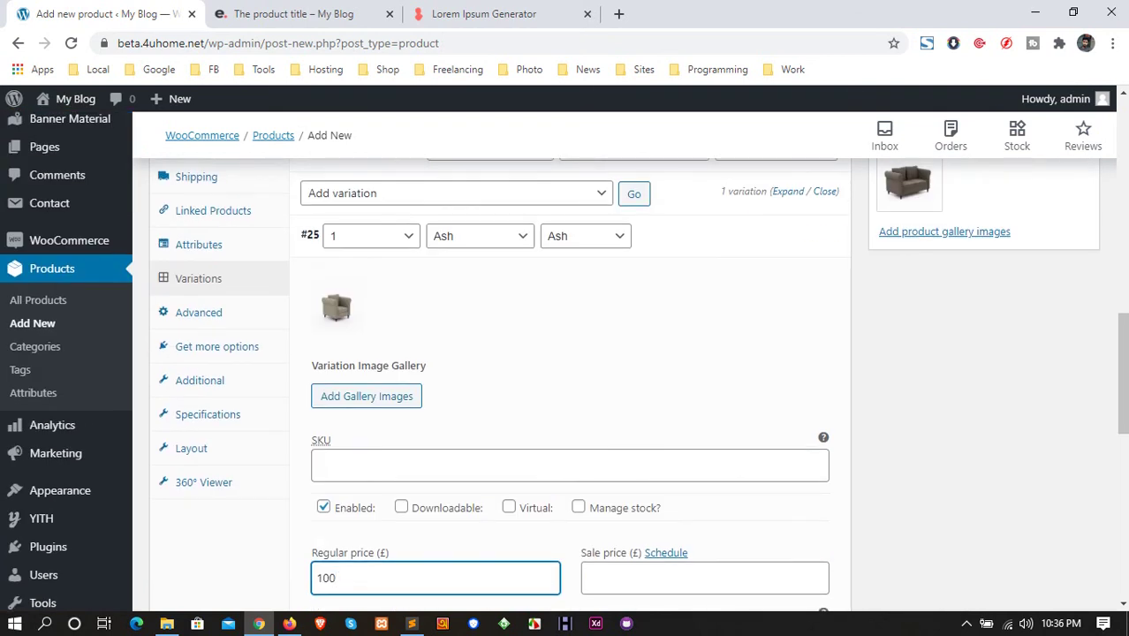
click(788, 235)
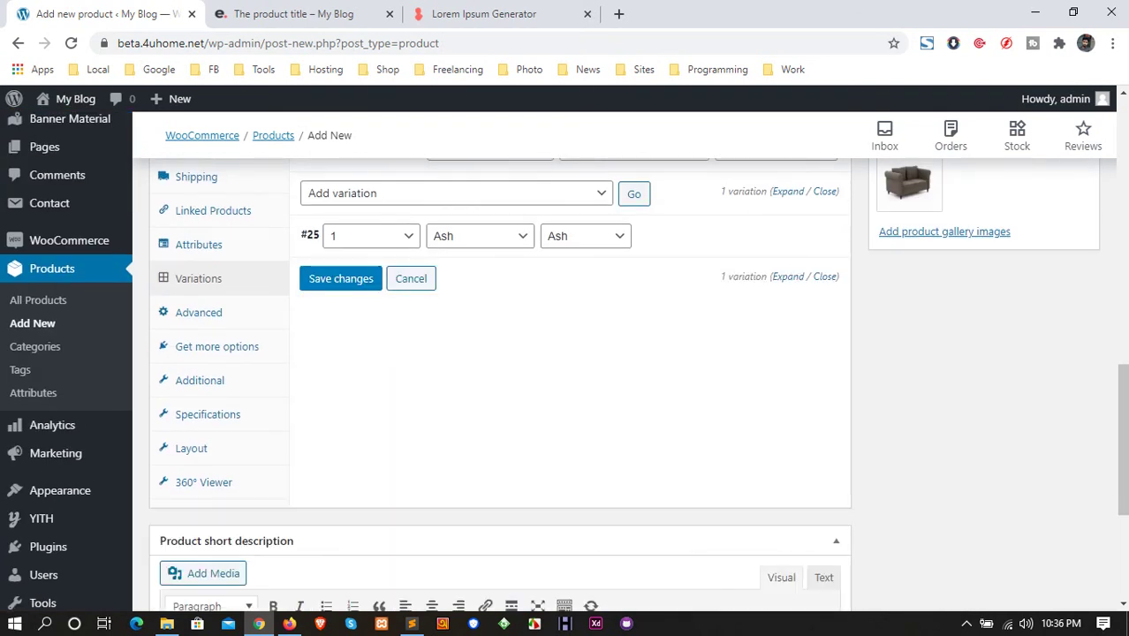
click(341, 278)
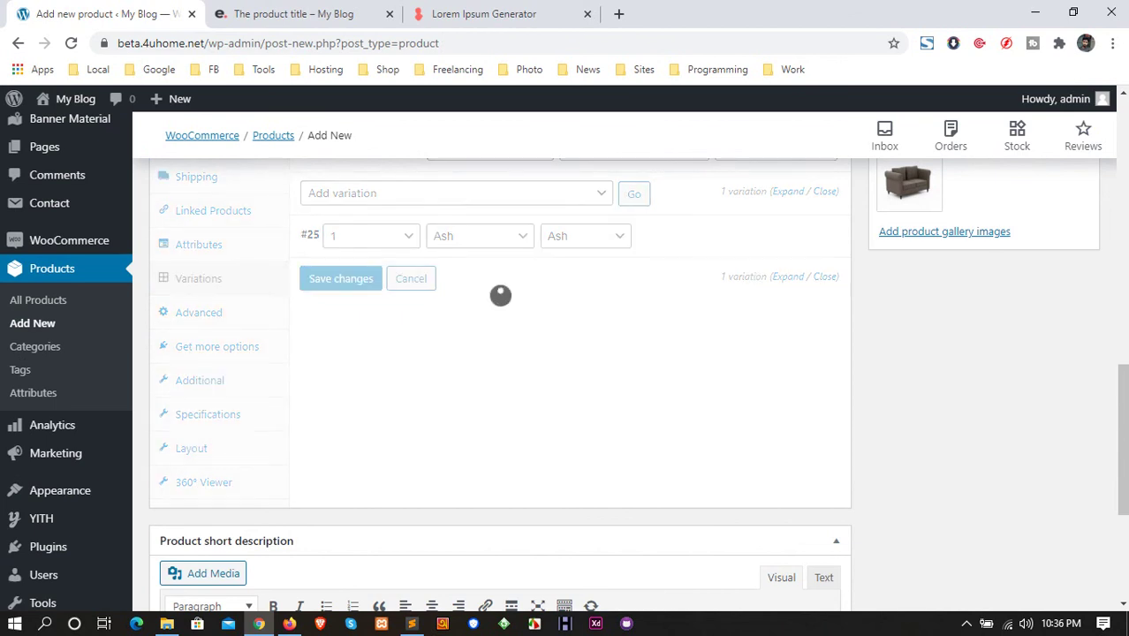
click(371, 278)
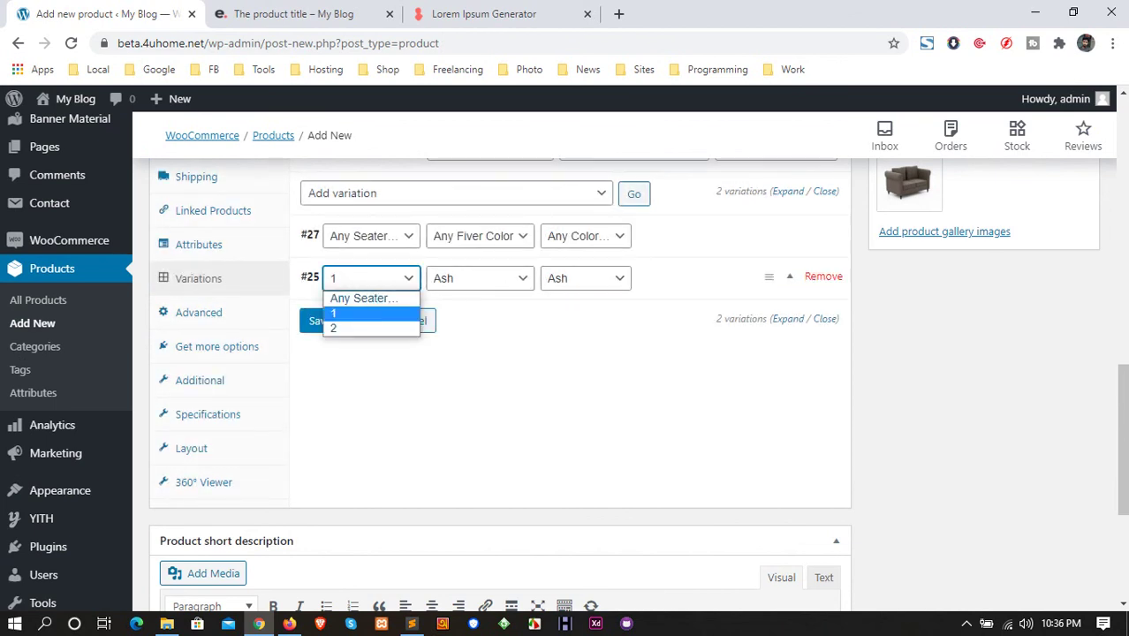
click(333, 313)
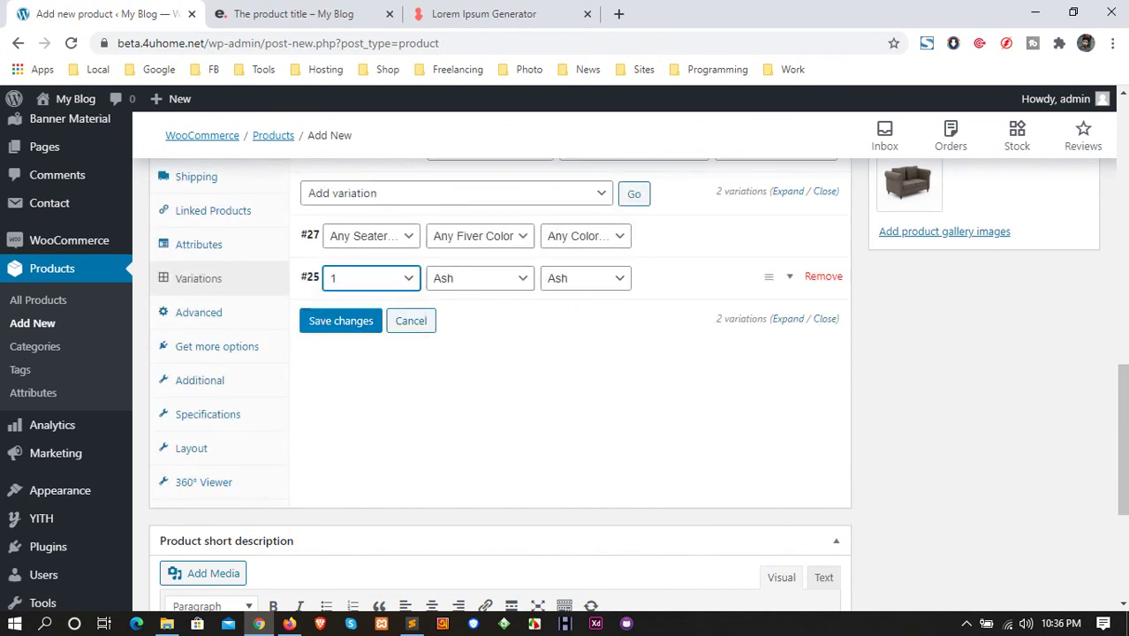
click(480, 278)
click(444, 328)
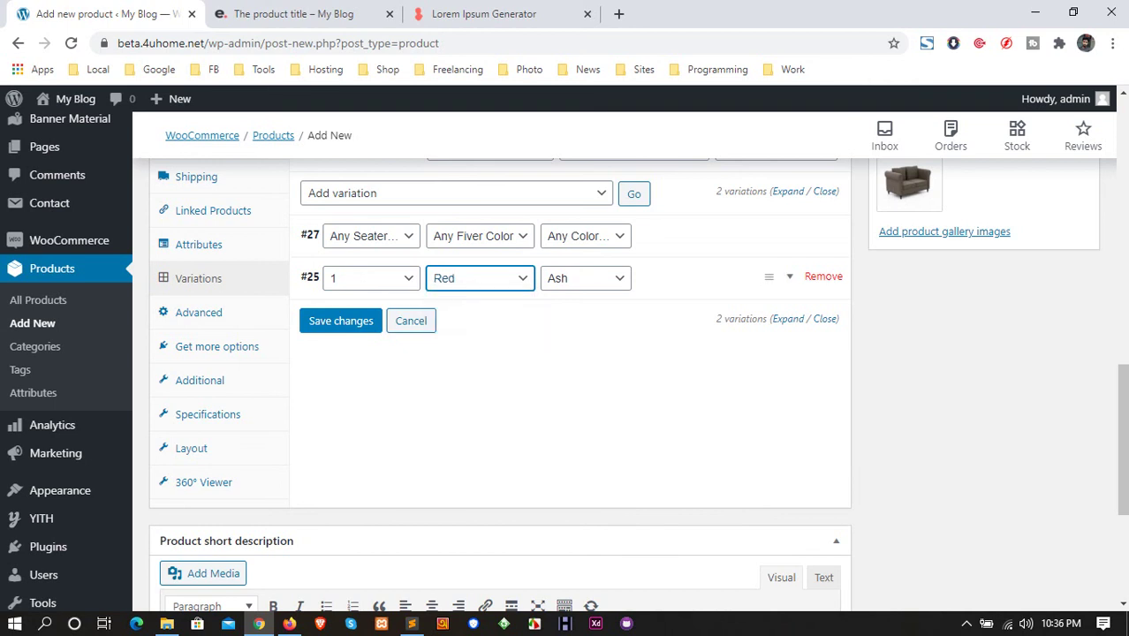
click(584, 278)
click(565, 327)
click(790, 276)
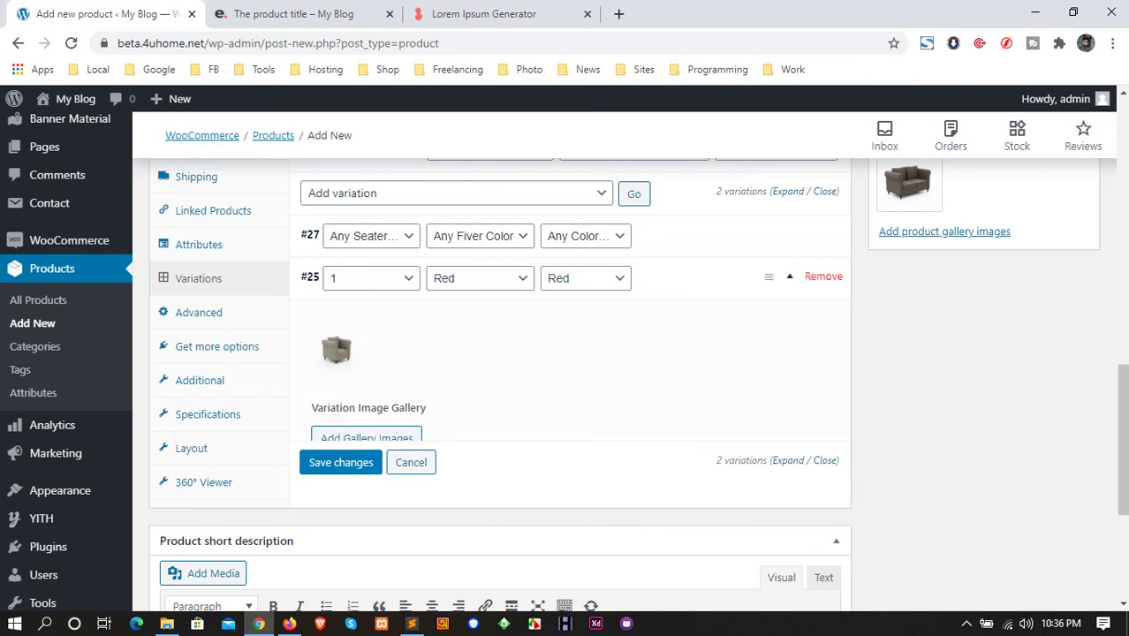
scroll(790, 278, down, 2)
scroll(565, 353, up, 3)
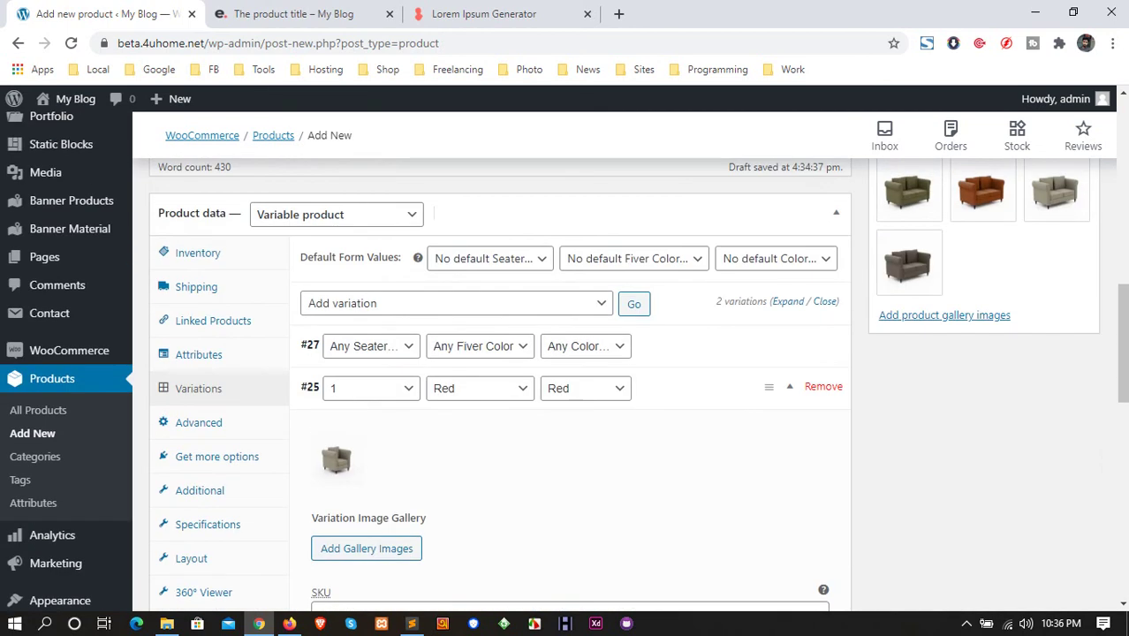
click(480, 388)
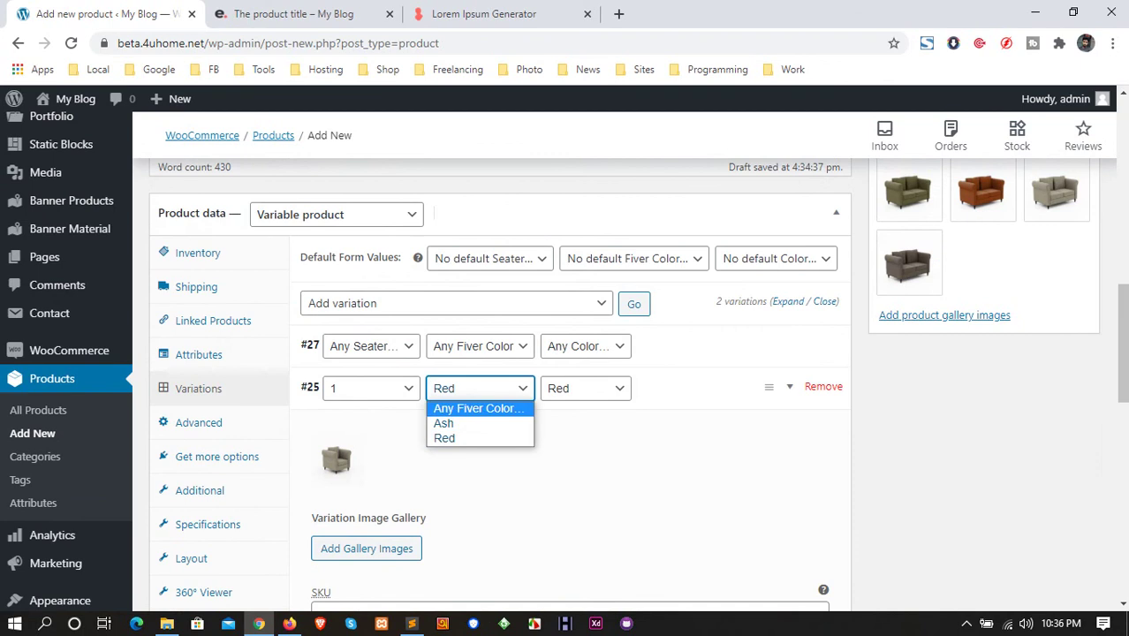
click(443, 421)
click(584, 388)
click(558, 423)
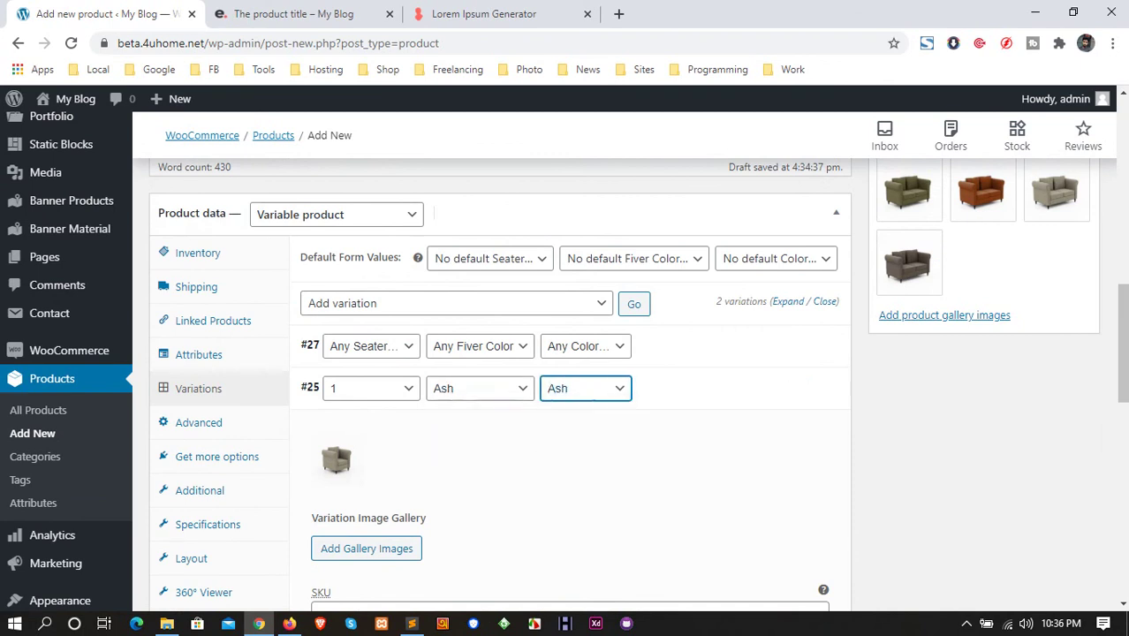
click(790, 387)
Set the newly added variation's attributes to Seater 1, Fiver Color Red and Color Red.
click(480, 346)
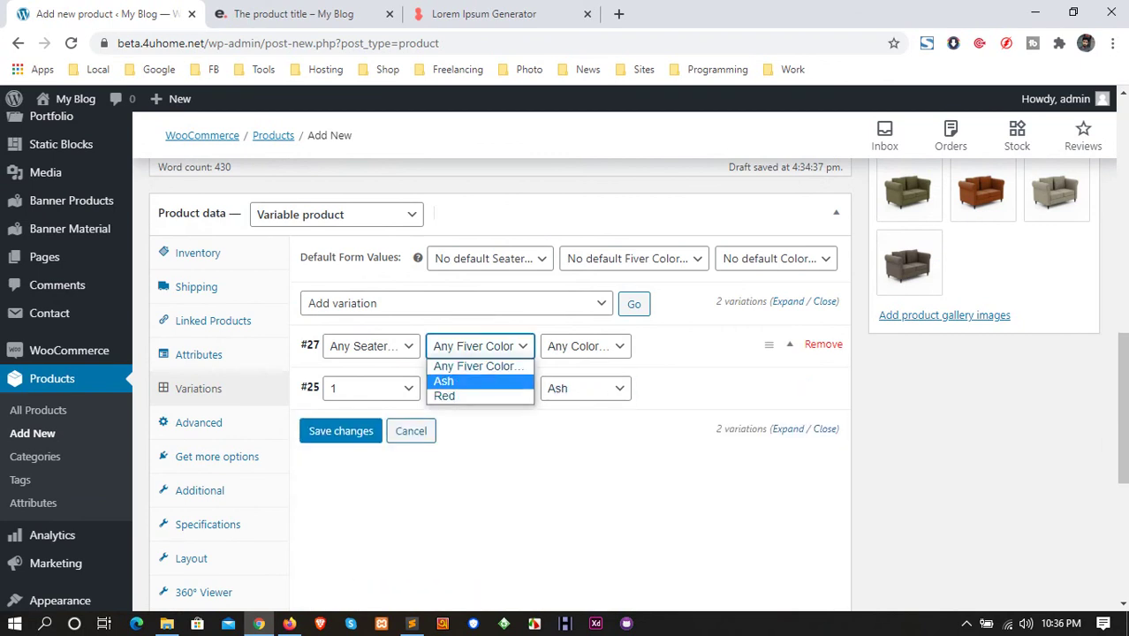
click(459, 393)
click(790, 344)
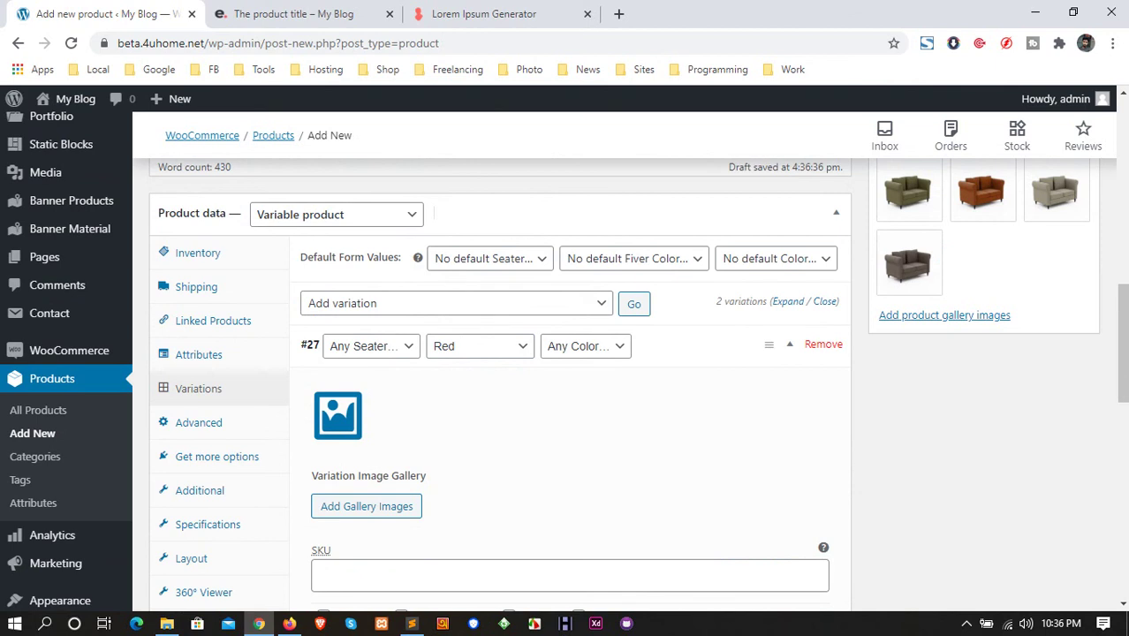
click(585, 345)
click(558, 396)
click(371, 346)
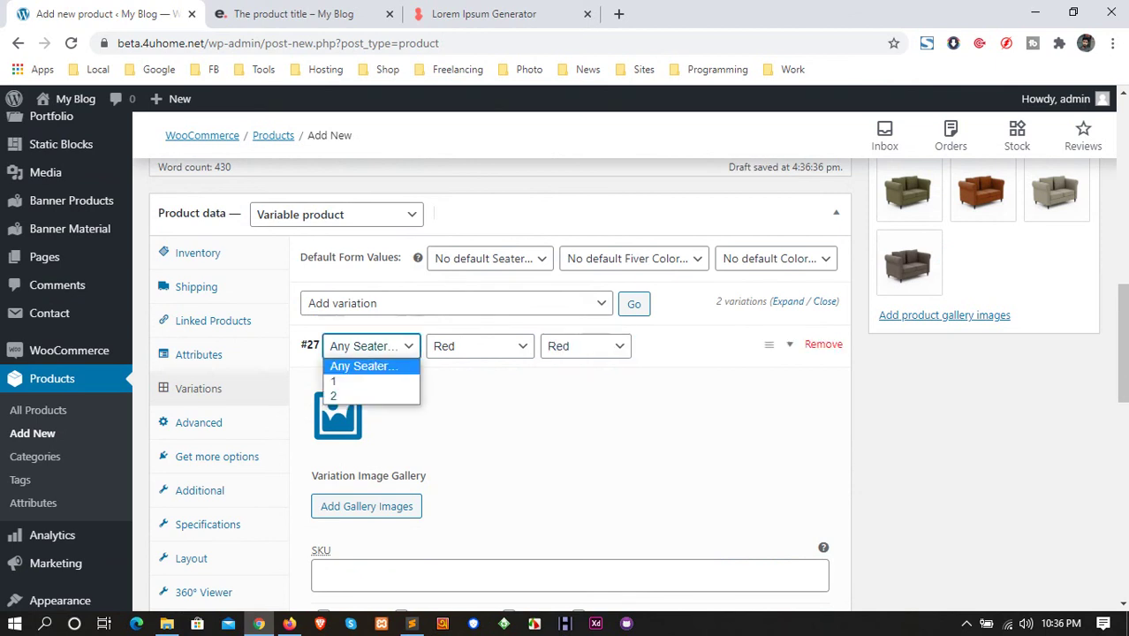
click(362, 381)
Upload the orange-brown armchair LSP006041C.jpg from the LSP006 folder, set it as the red variation's image, and collapse the variation.
click(337, 415)
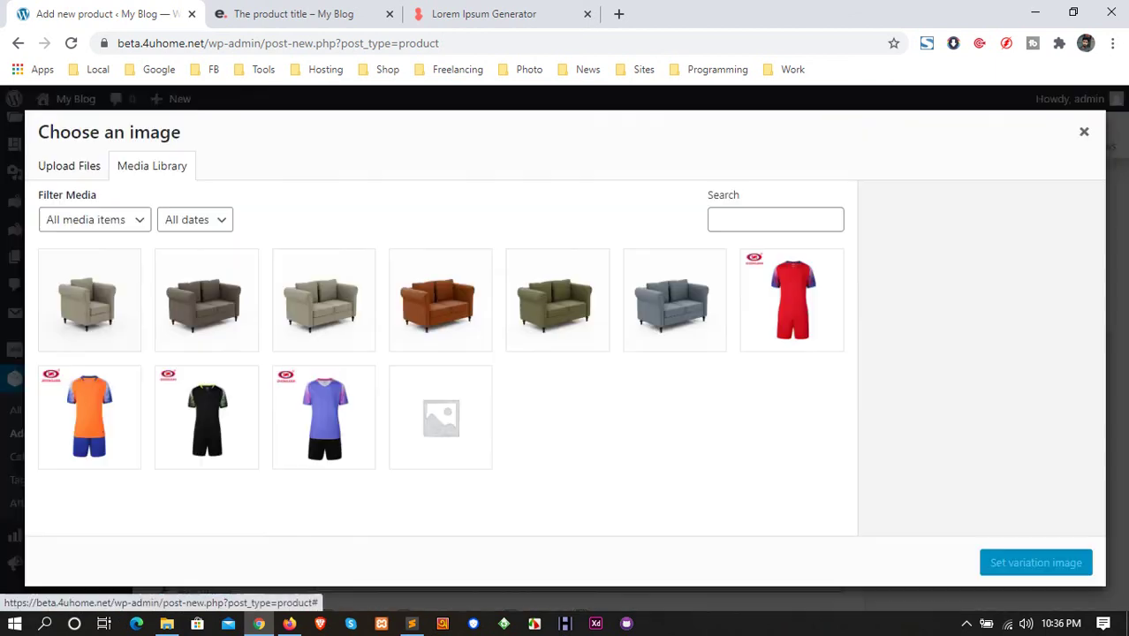
click(68, 167)
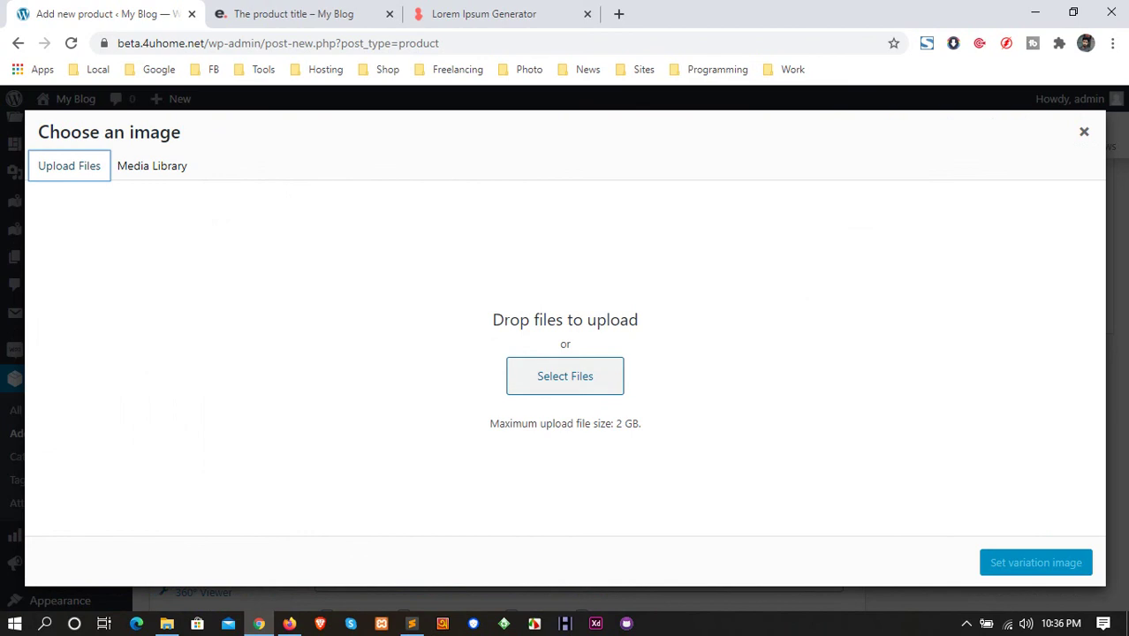
click(565, 376)
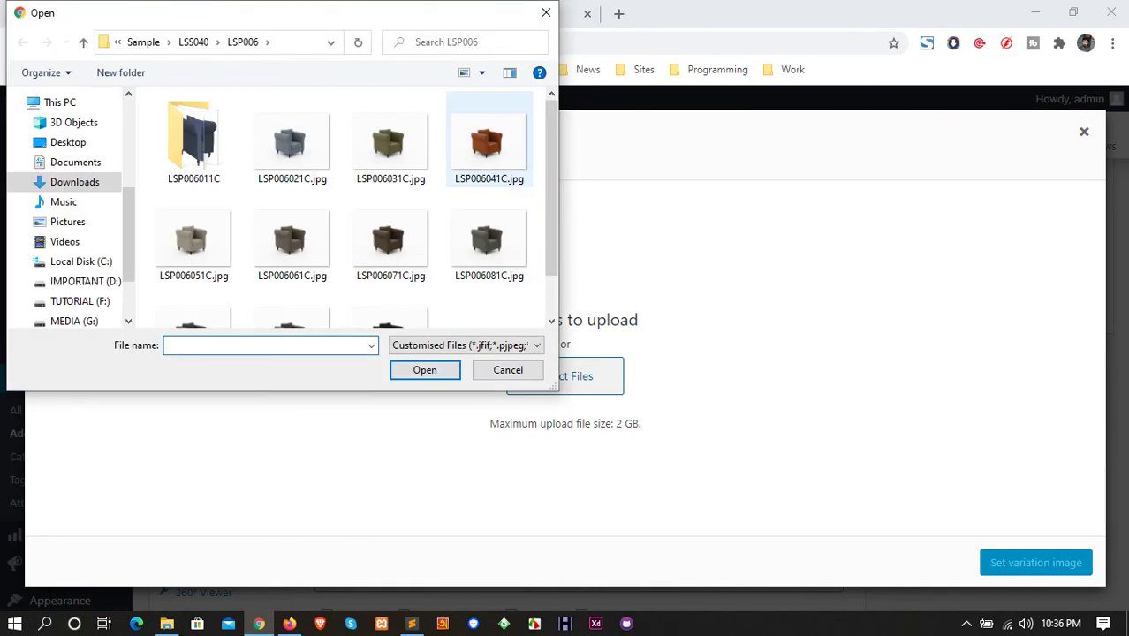
double_click(486, 141)
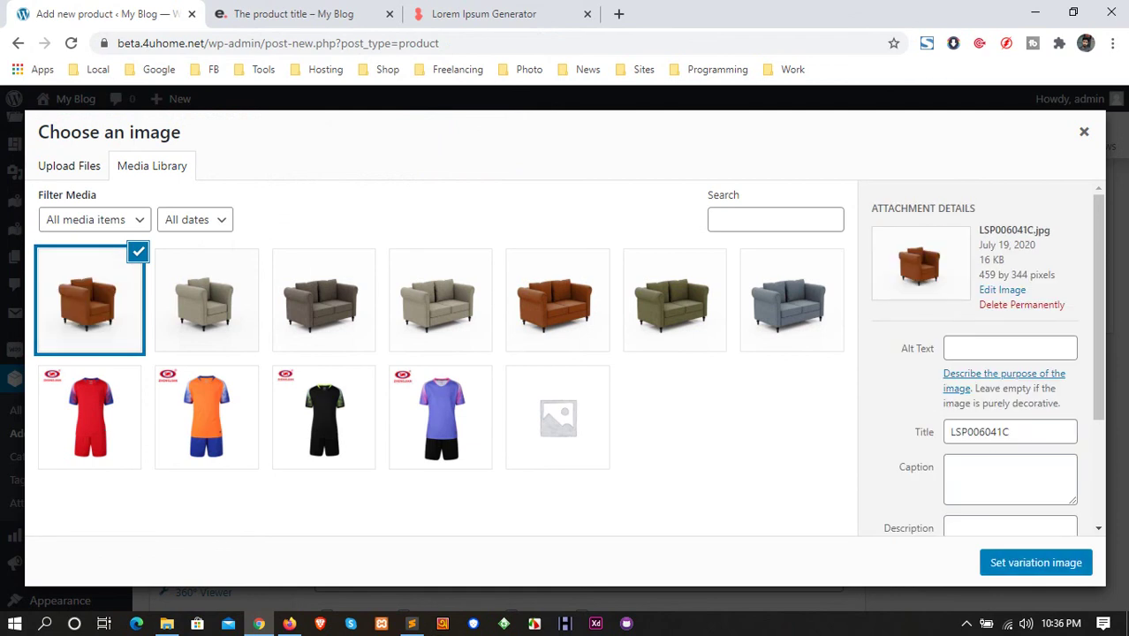
click(1035, 563)
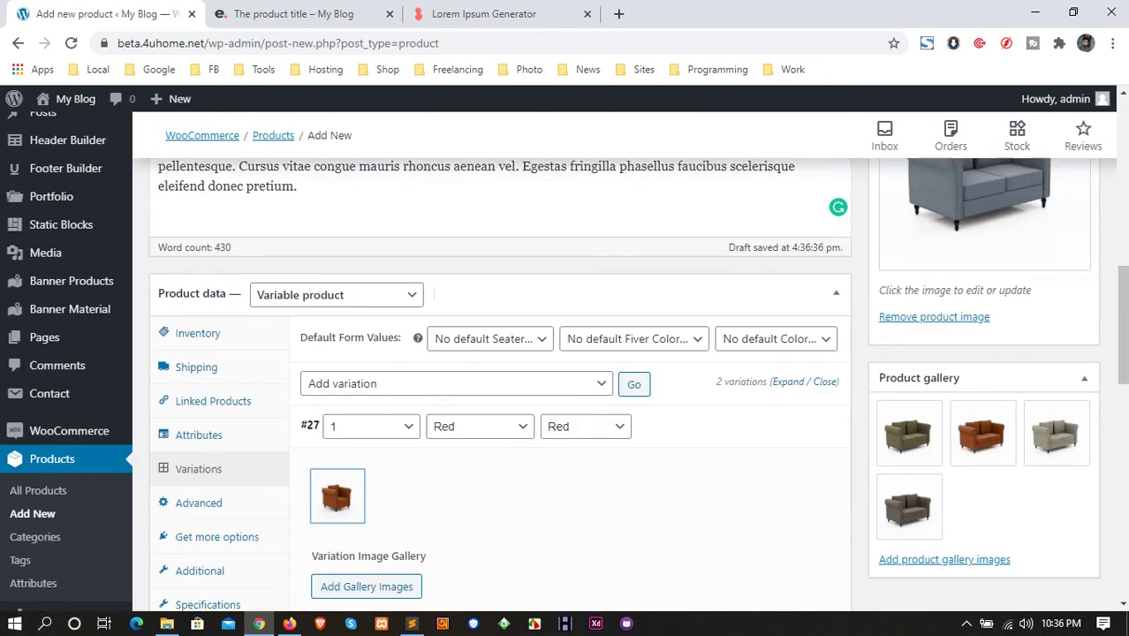
click(790, 373)
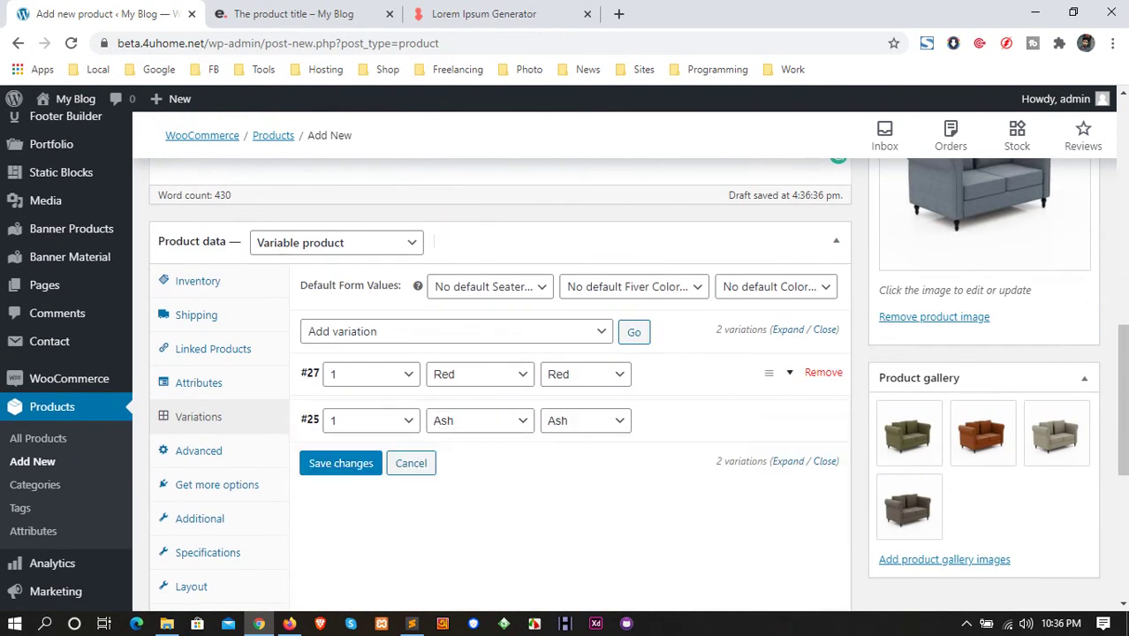
Add another product variation with Seater 2, Fiver Color Ash and Color Ash.
click(457, 331)
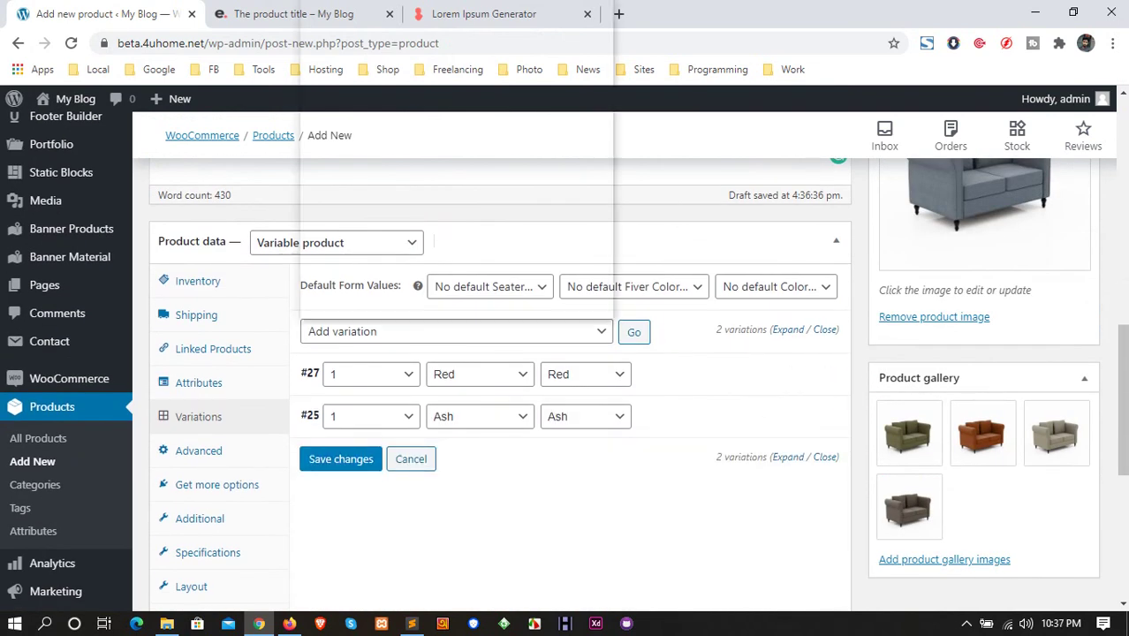
click(457, 331)
click(634, 332)
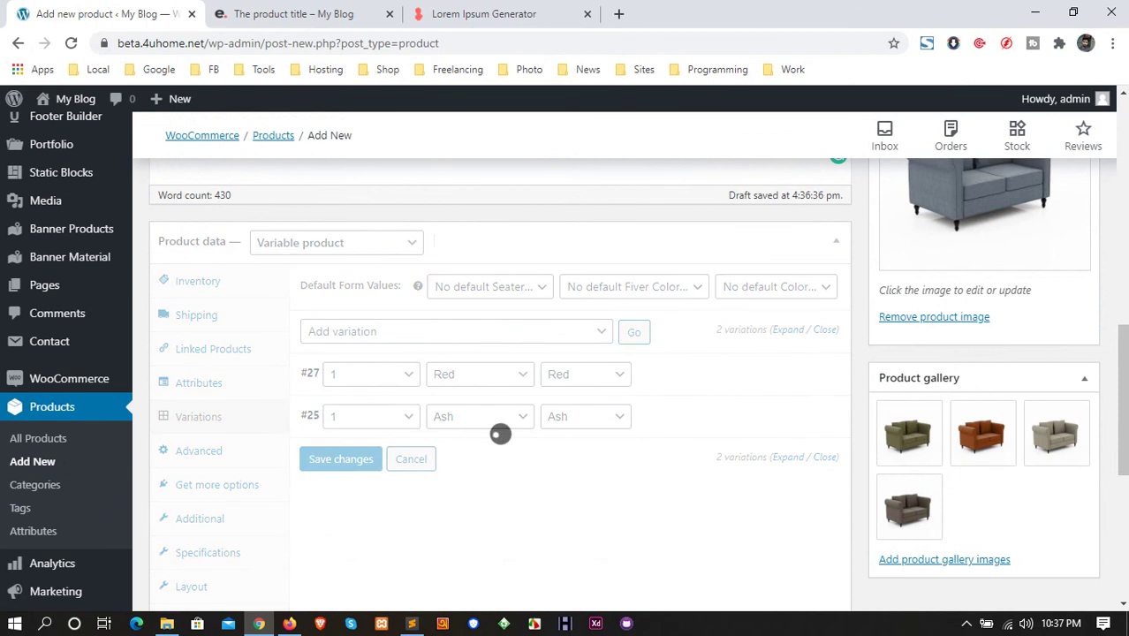
scroll(371, 353, down, 1)
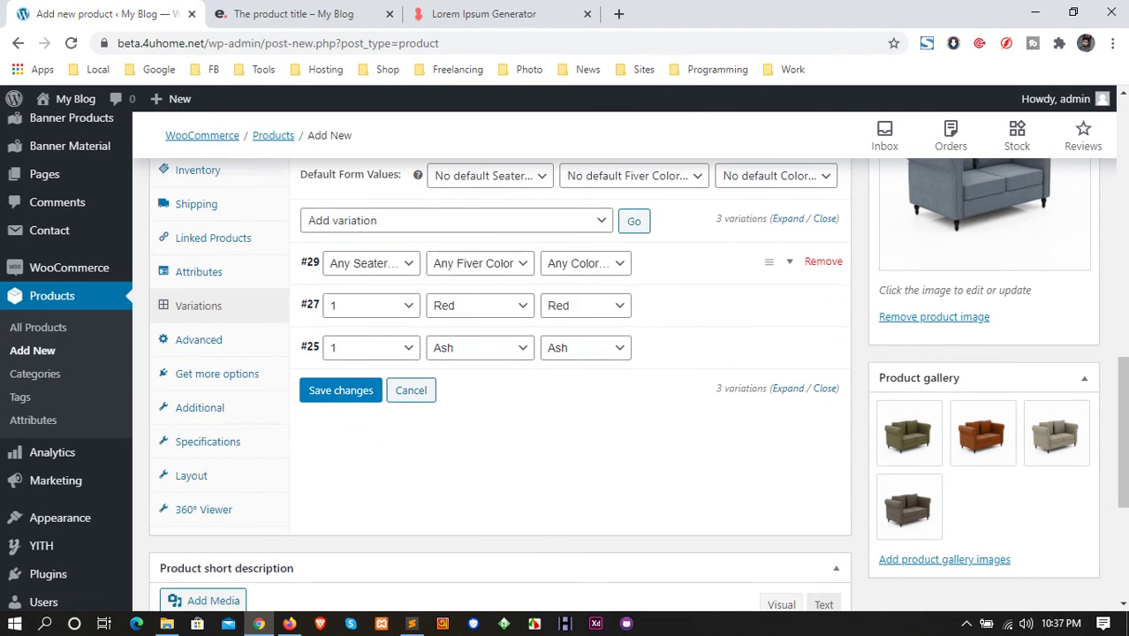
click(370, 263)
key(Down)
key(Down)
key(Return)
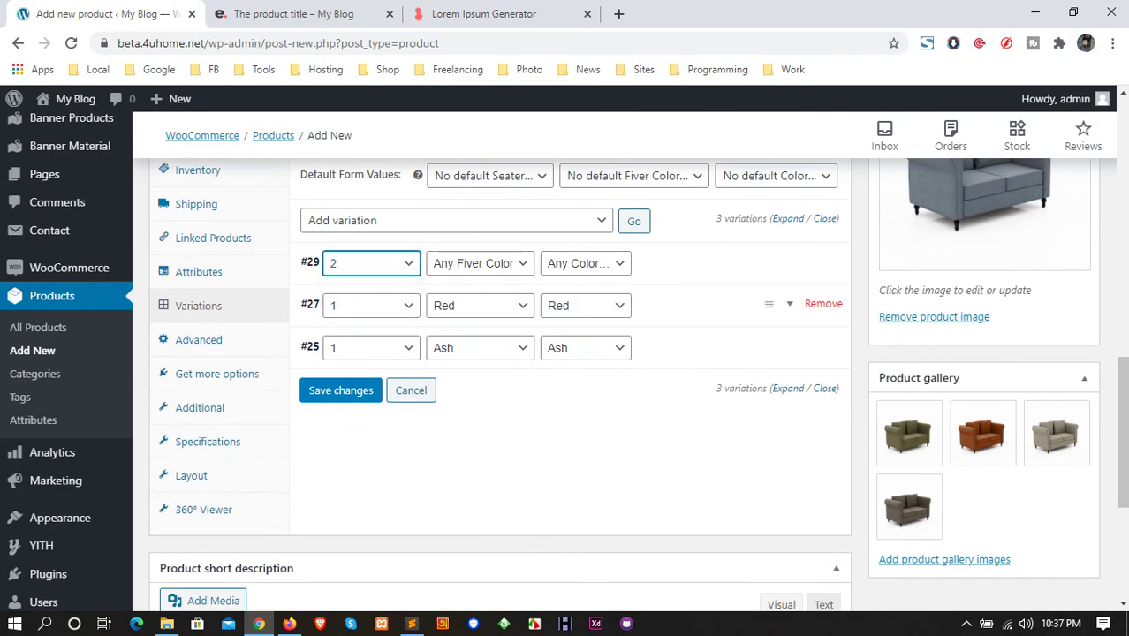
click(480, 263)
click(460, 297)
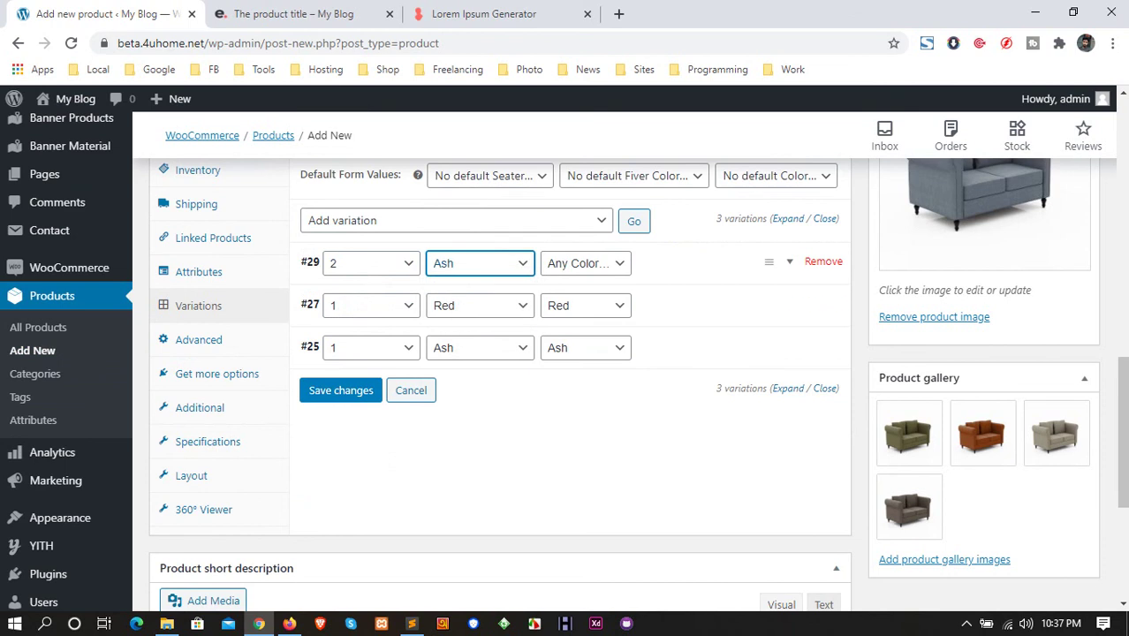
click(586, 264)
key(Down)
key(Return)
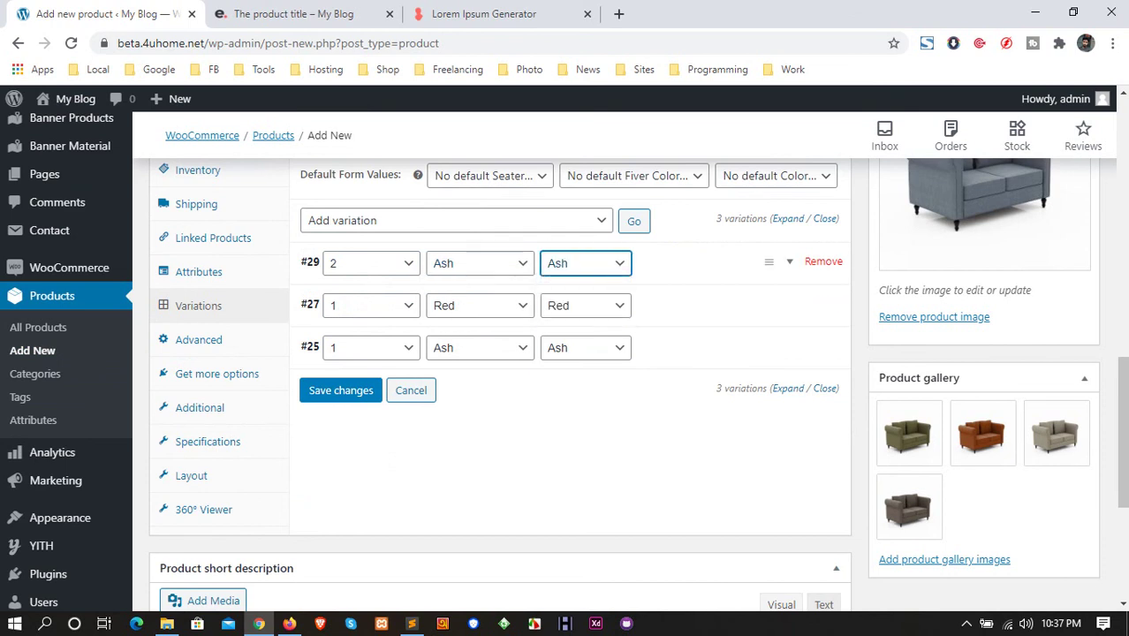
Set the existing light grey two-seater image LSP007051C.jpg as the Seater 2 Ash variation's image.
click(790, 261)
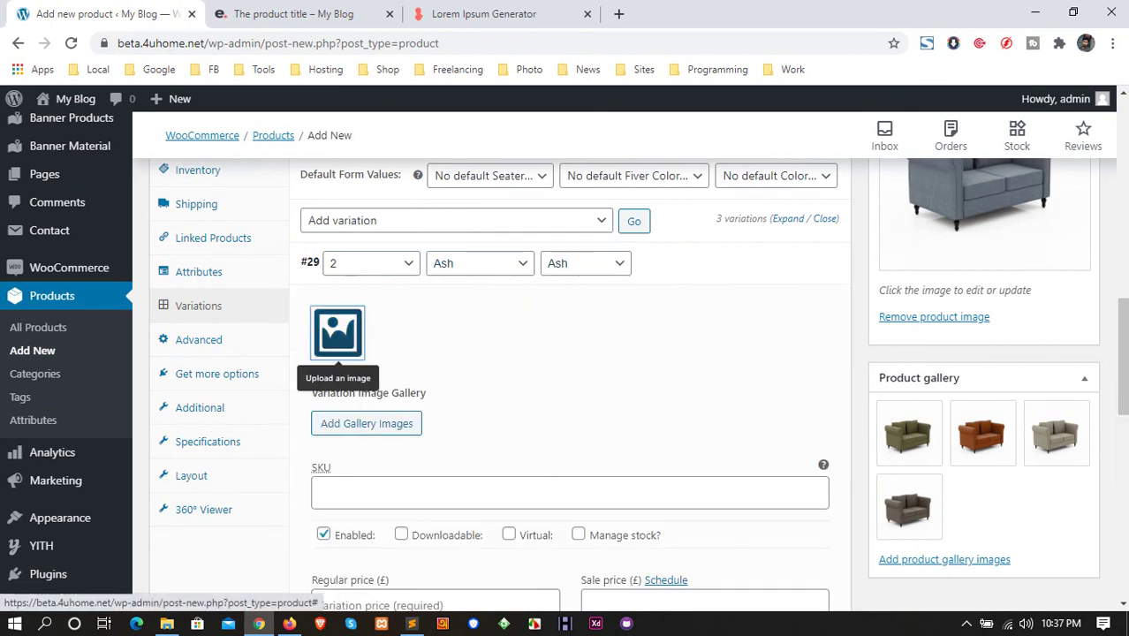
click(337, 332)
click(791, 300)
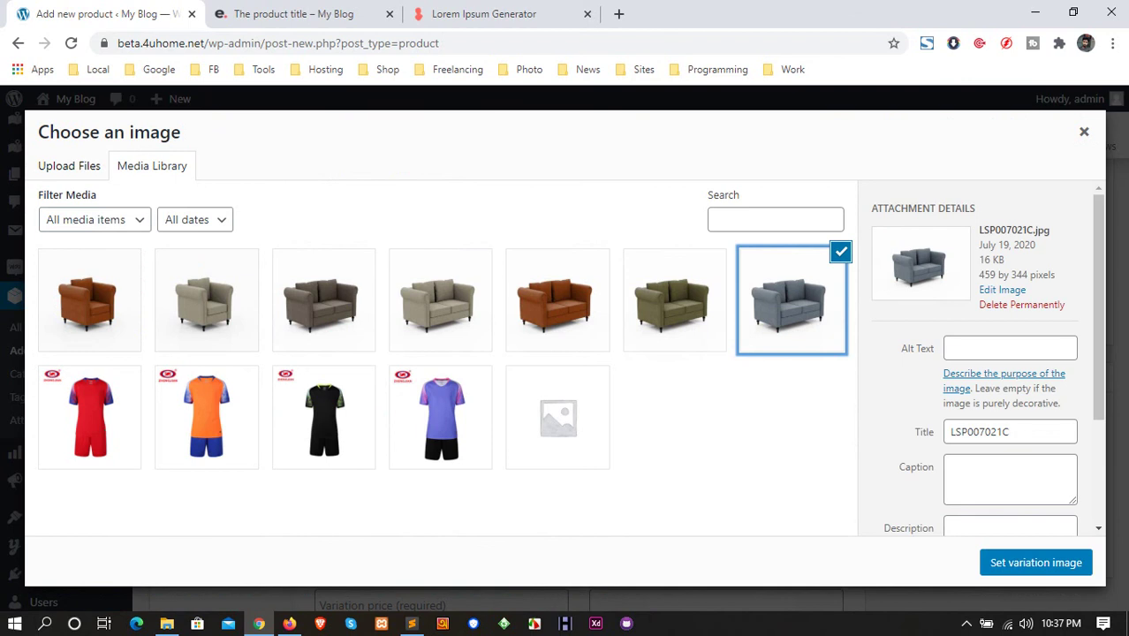
click(441, 300)
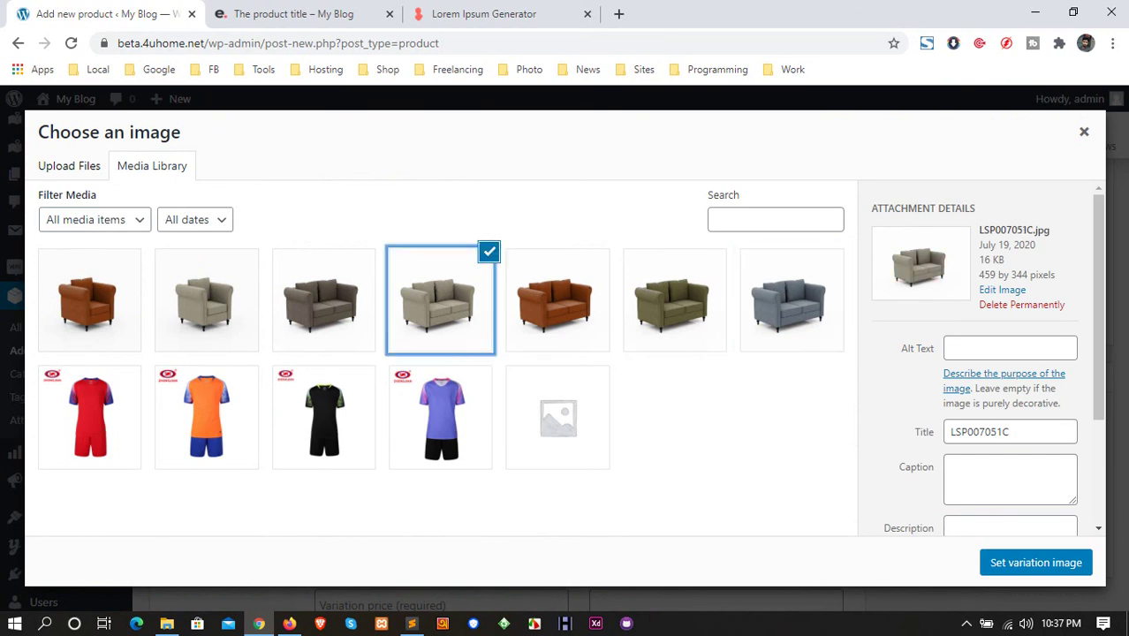
click(1035, 562)
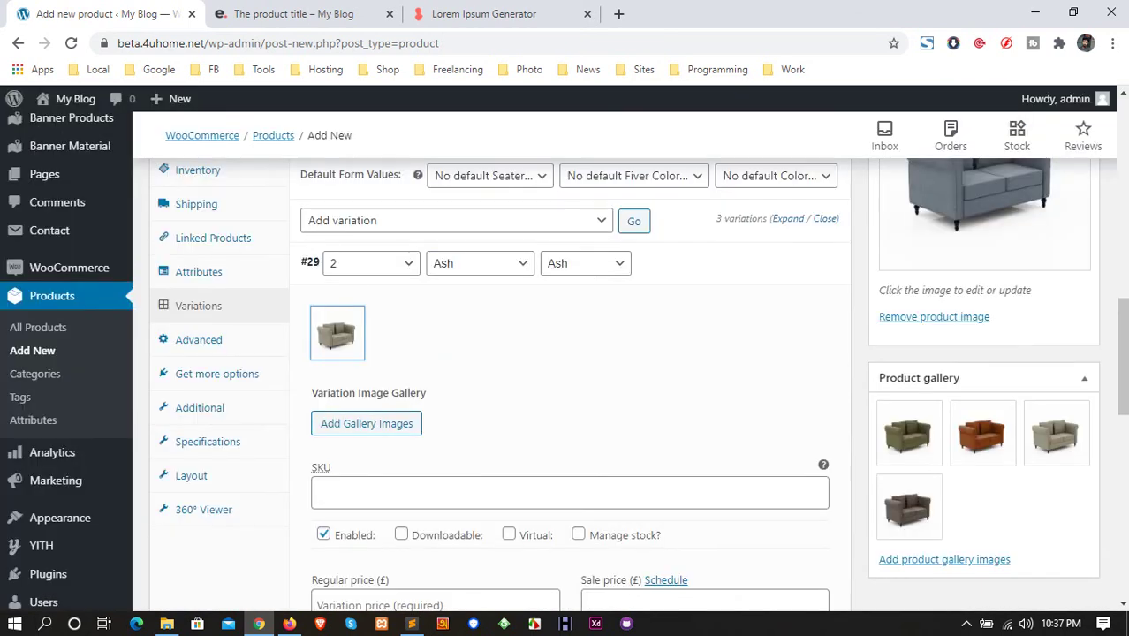
Set the Seater 2 Ash variation's regular price to £190 and collapse its details.
scroll(565, 371, down, 3)
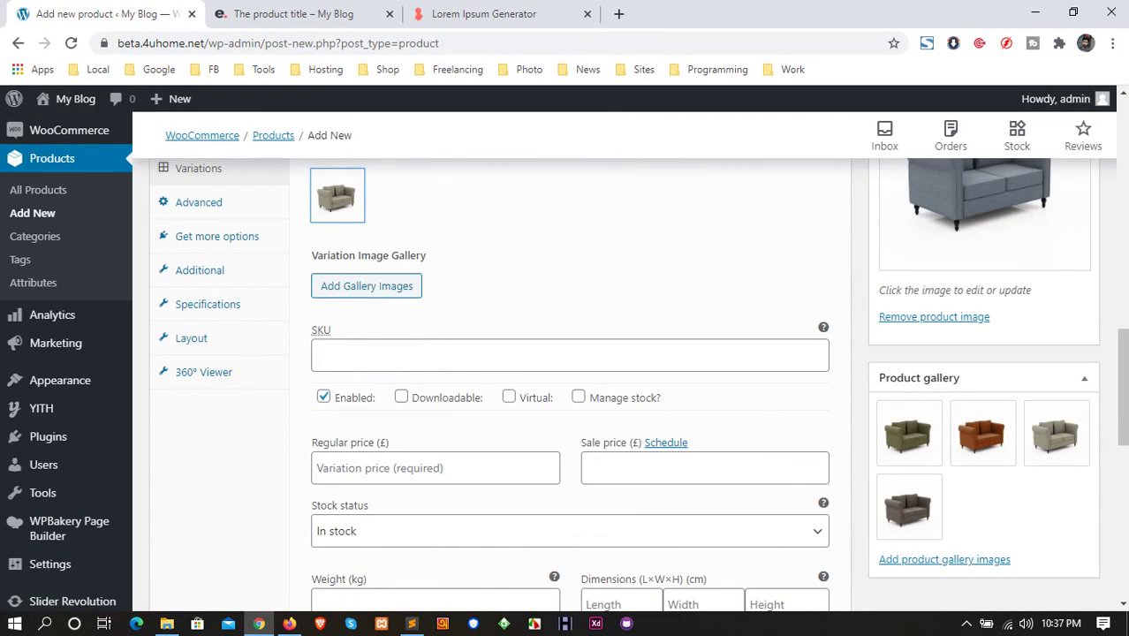
click(435, 468)
text(1)
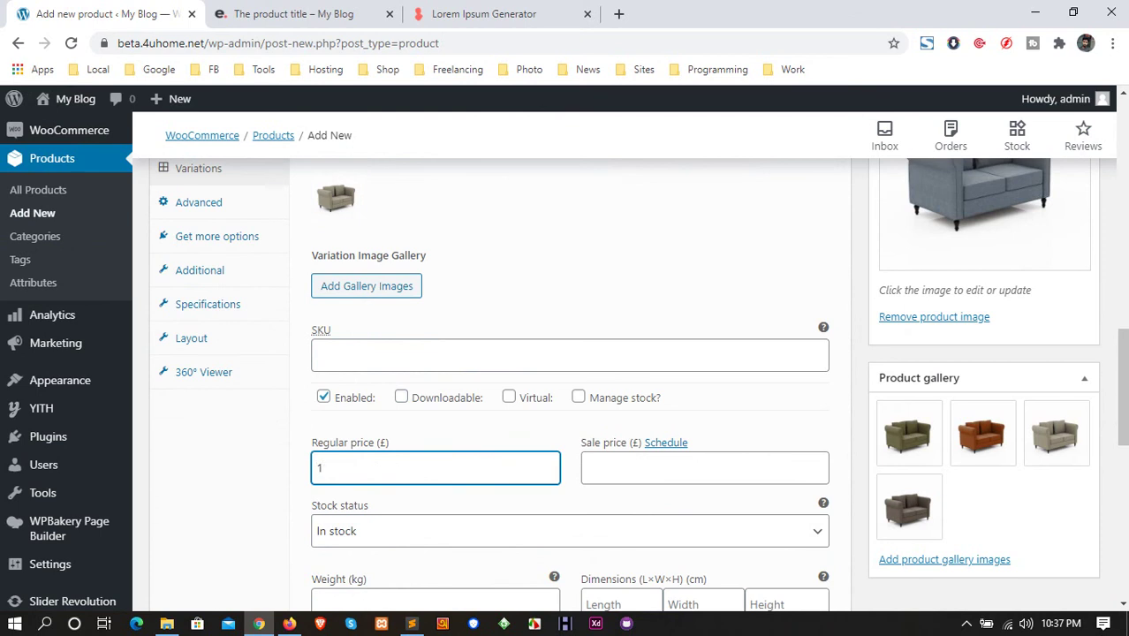
text(90)
scroll(565, 371, up, 2)
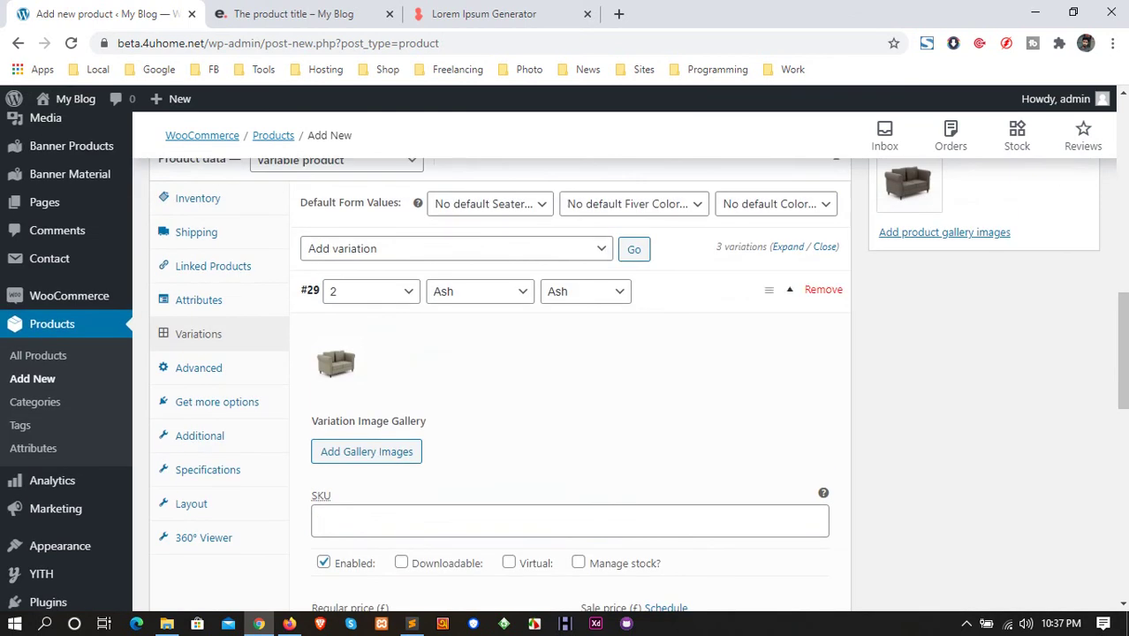
click(790, 289)
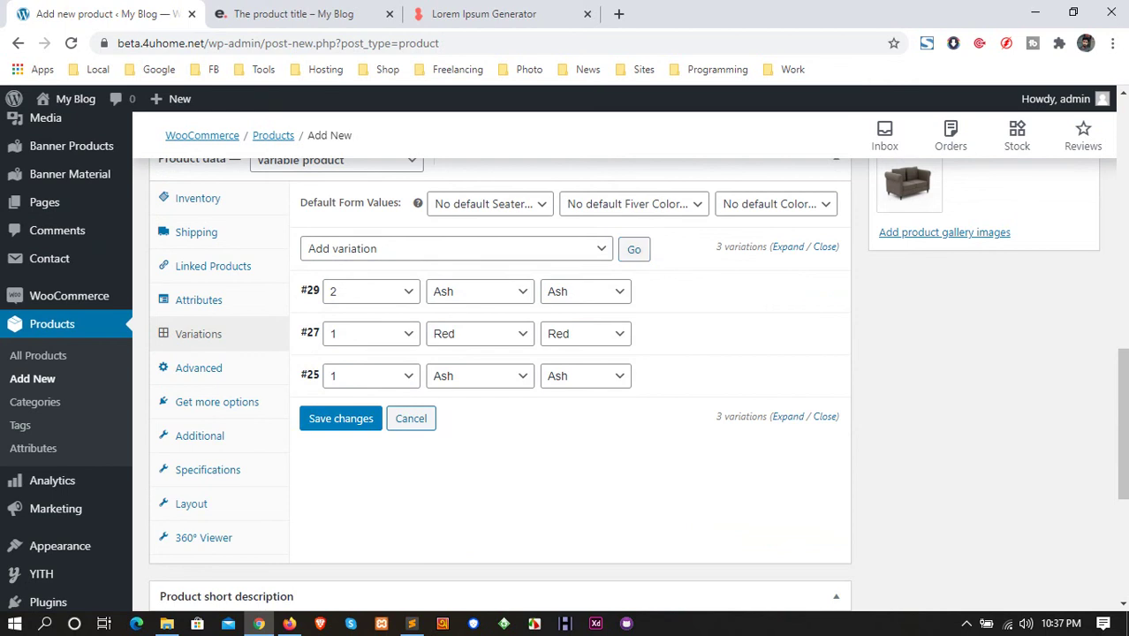
Add a product variation with Seater 2, Fiver Color Red and Color Red, and open its details.
click(341, 418)
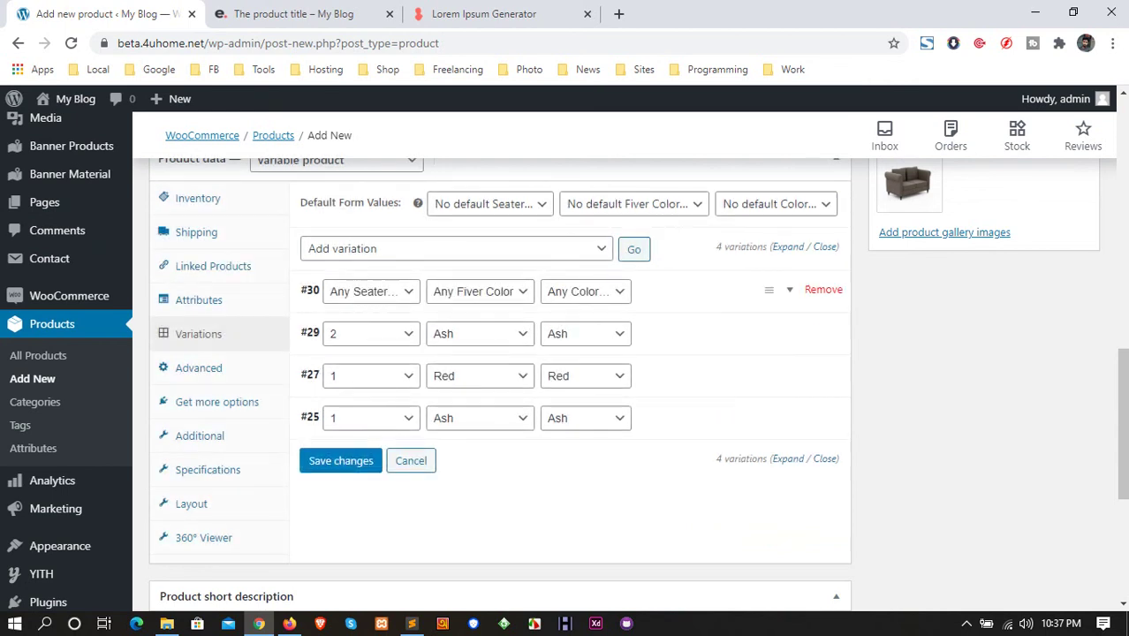
click(371, 290)
click(371, 341)
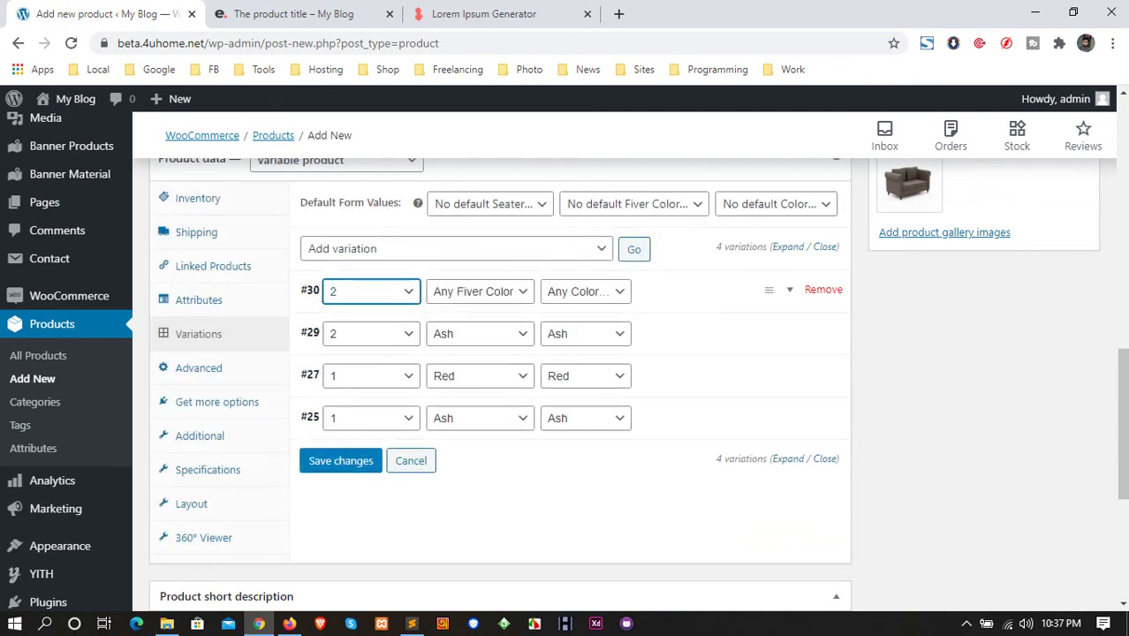
click(480, 291)
click(445, 341)
click(585, 290)
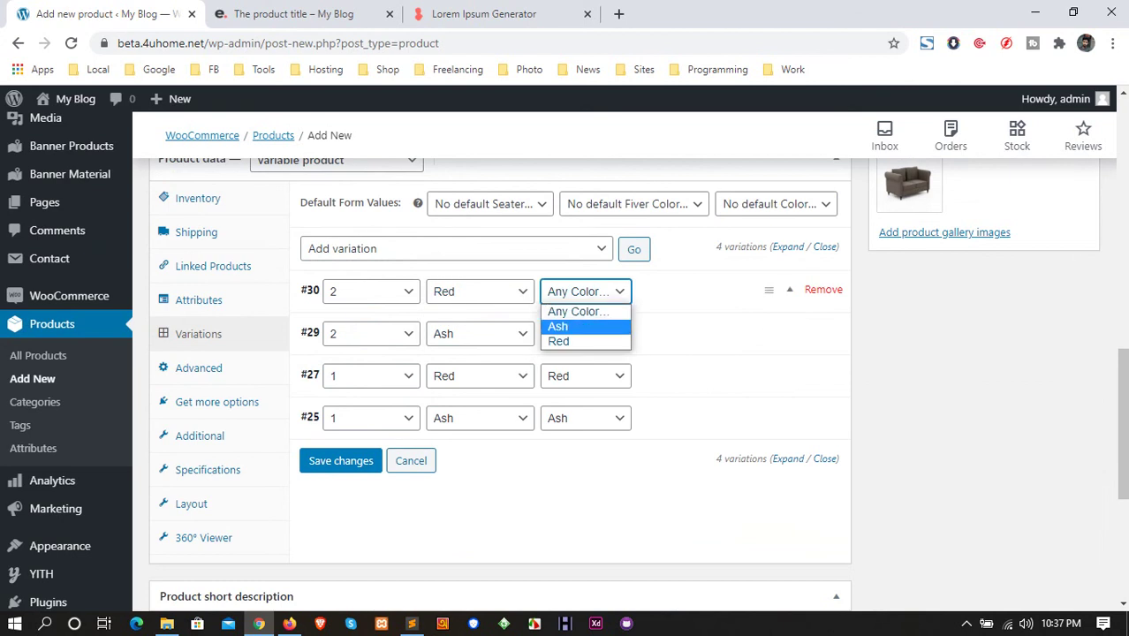
click(559, 341)
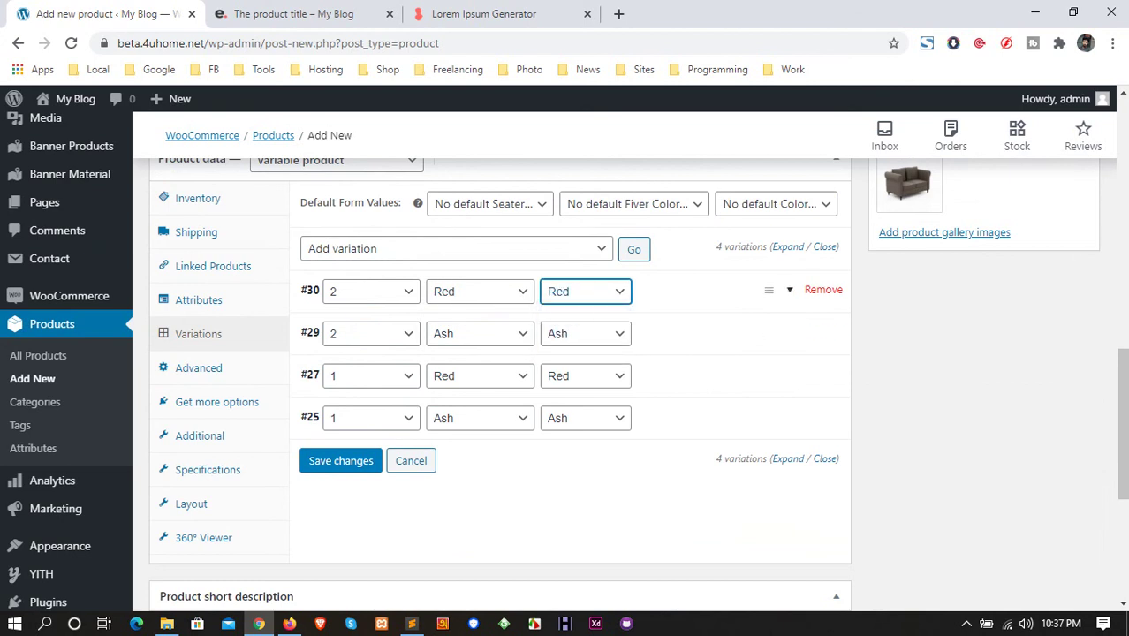
click(790, 290)
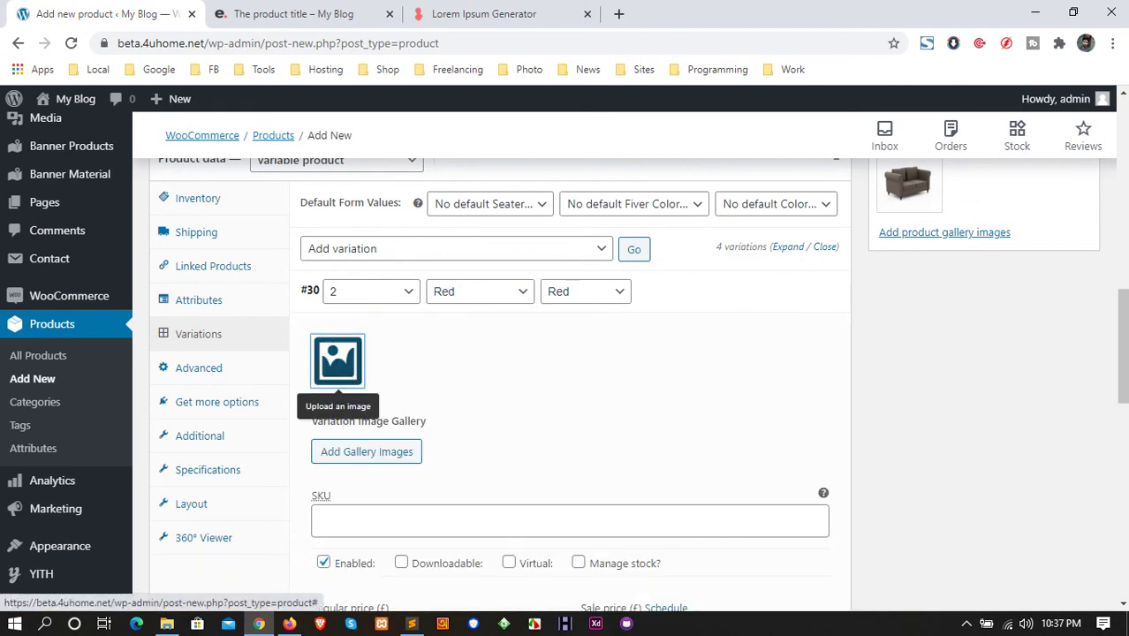
Set the existing orange-brown two-seater image LSP007041C.jpg as the Seater 2 Red variation's image.
click(337, 361)
click(557, 300)
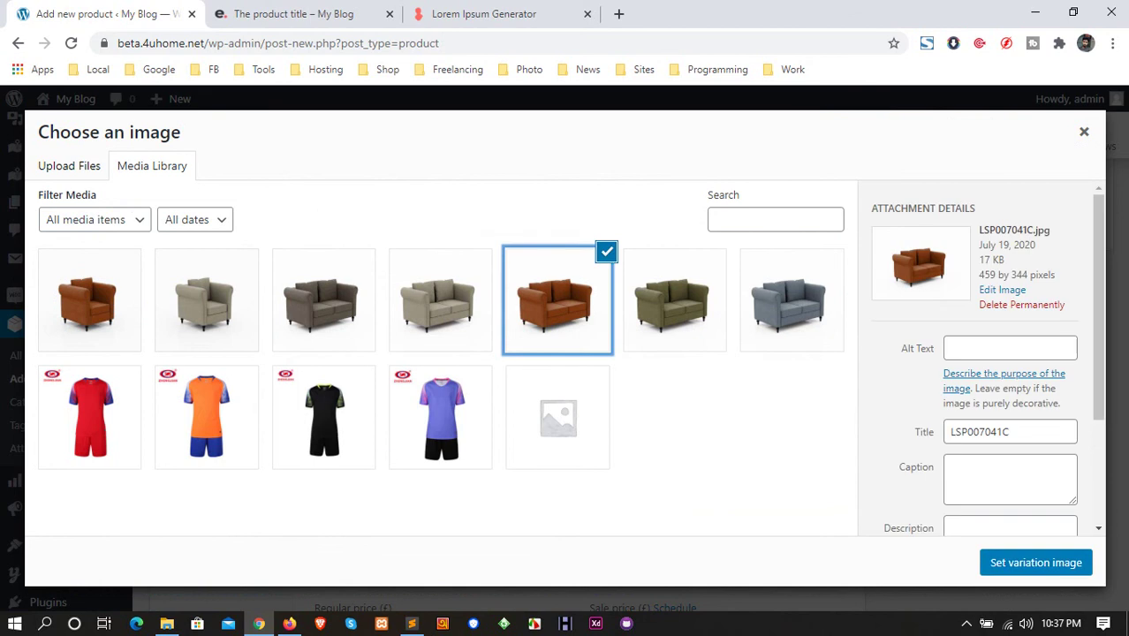
click(1036, 562)
Set the Seater 2 Red variation's regular price to £195.
scroll(565, 353, down, 2)
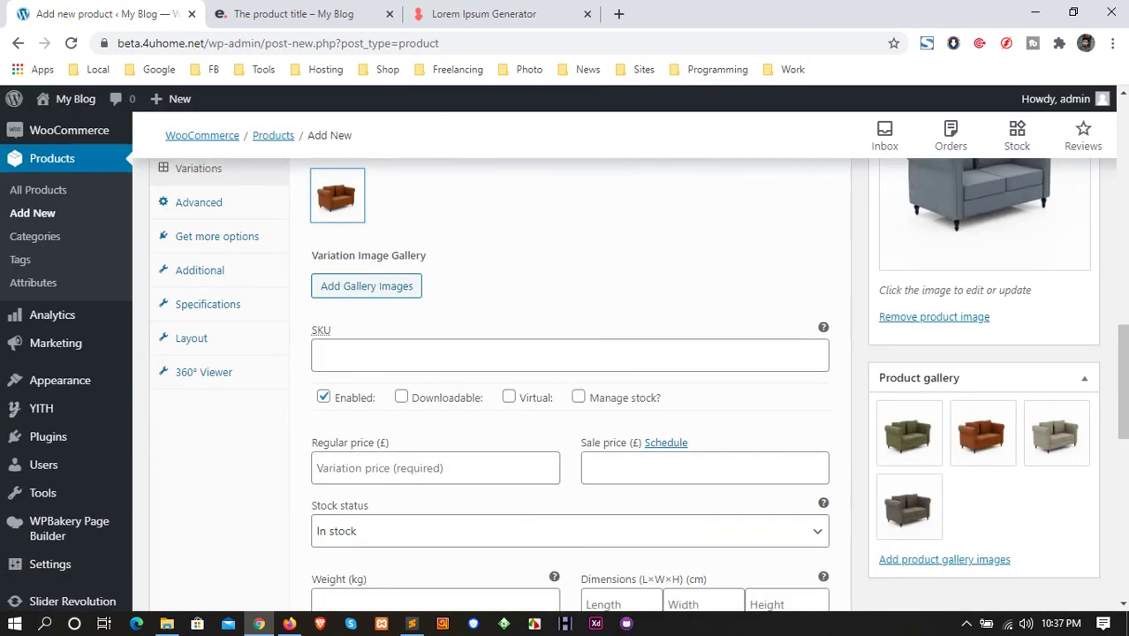
click(569, 355)
click(435, 469)
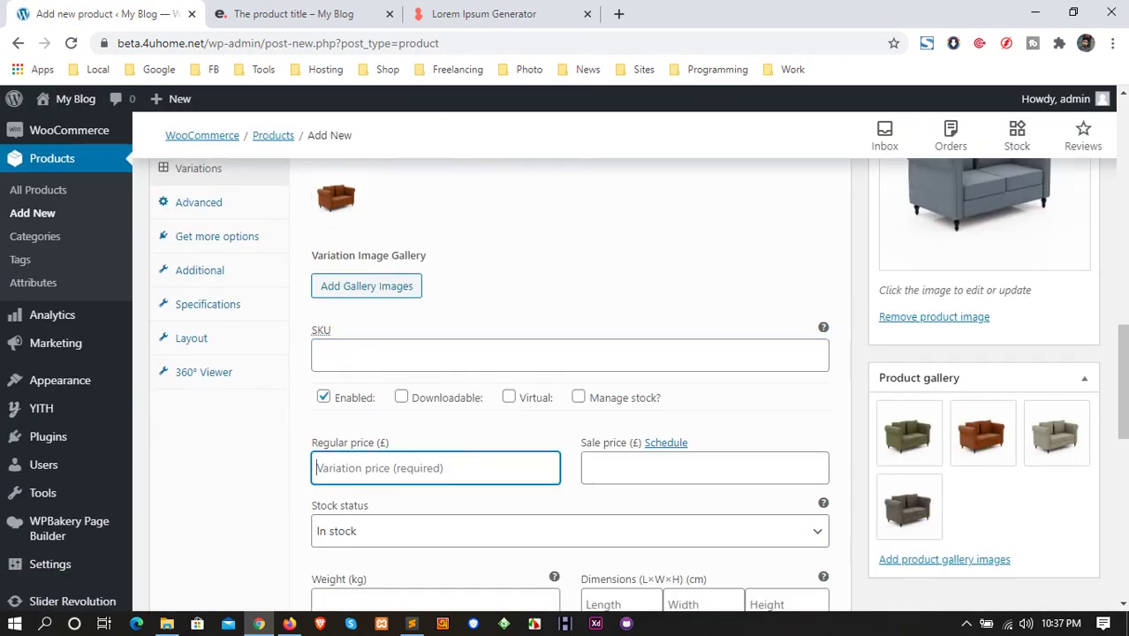
text(195)
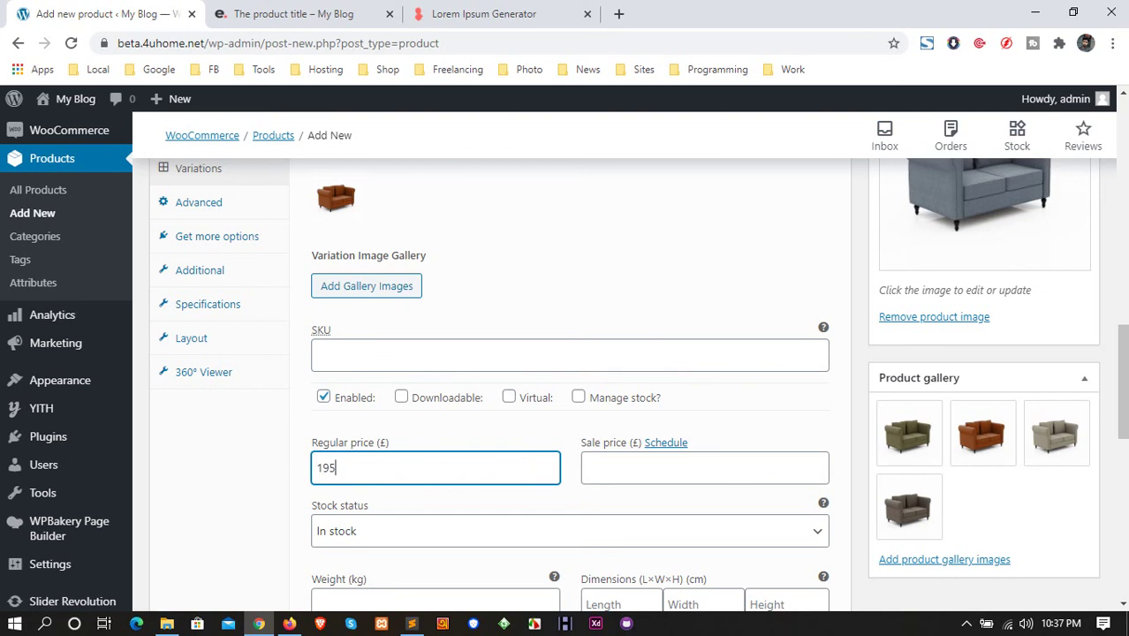
Publish the variable sofa product.
scroll(494, 380, up, 15)
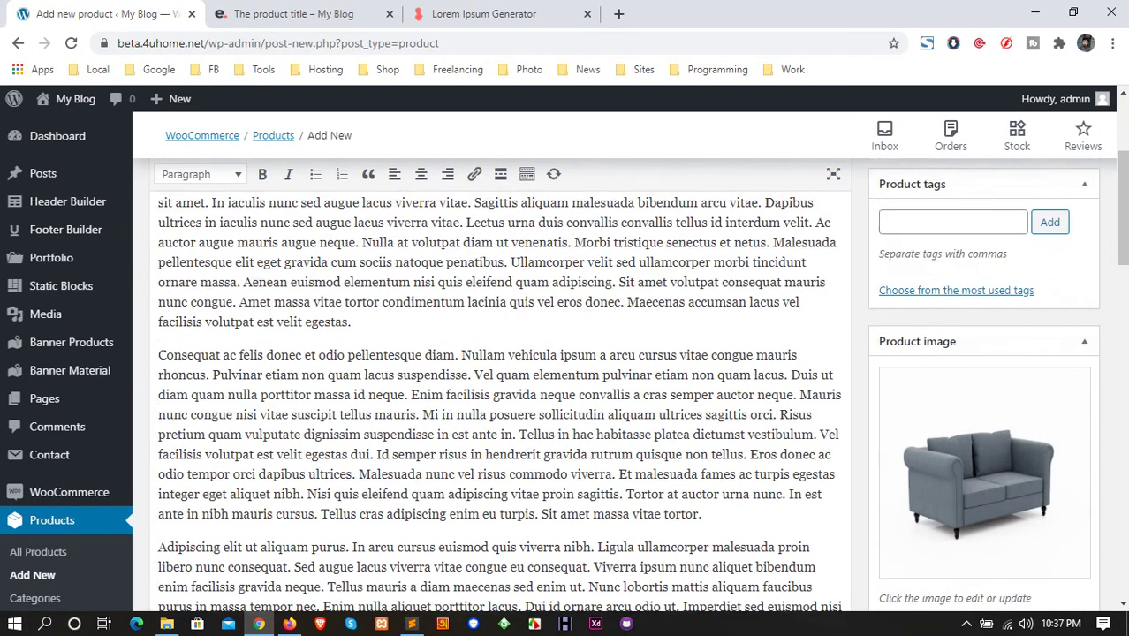
scroll(500, 380, up, 3)
click(1062, 425)
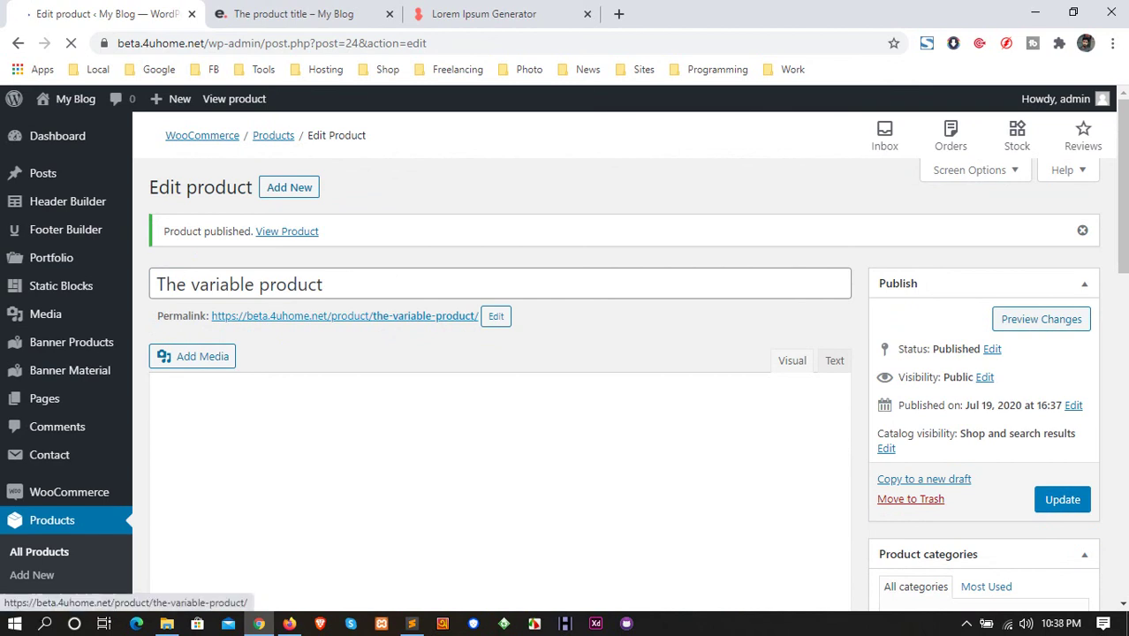
Open the published product's permalink in a new browser tab and switch to that storefront page.
right_click(349, 318)
click(421, 329)
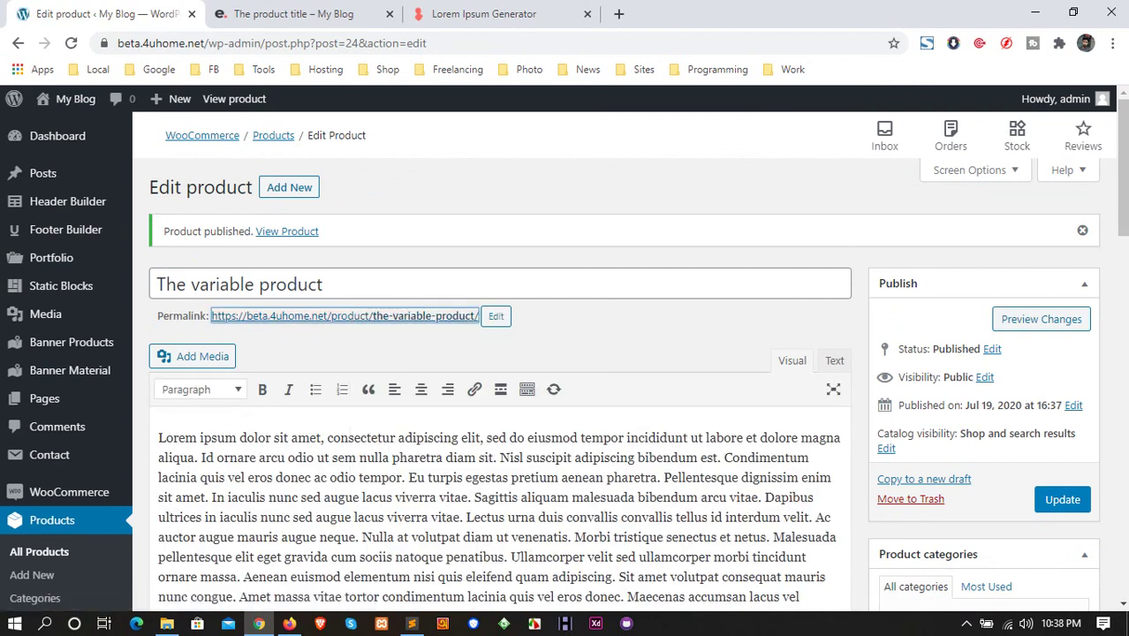
click(495, 14)
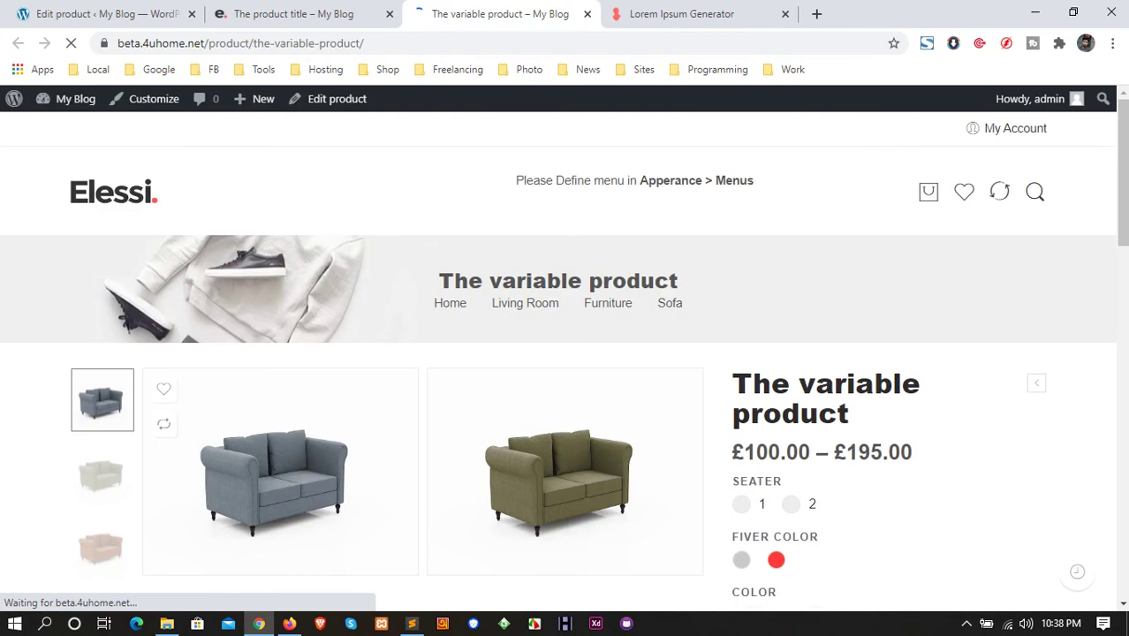
Preview the variation with Seater 1, Fiver Color Ash and Color Ash on the product page.
scroll(605, 318, down, 2)
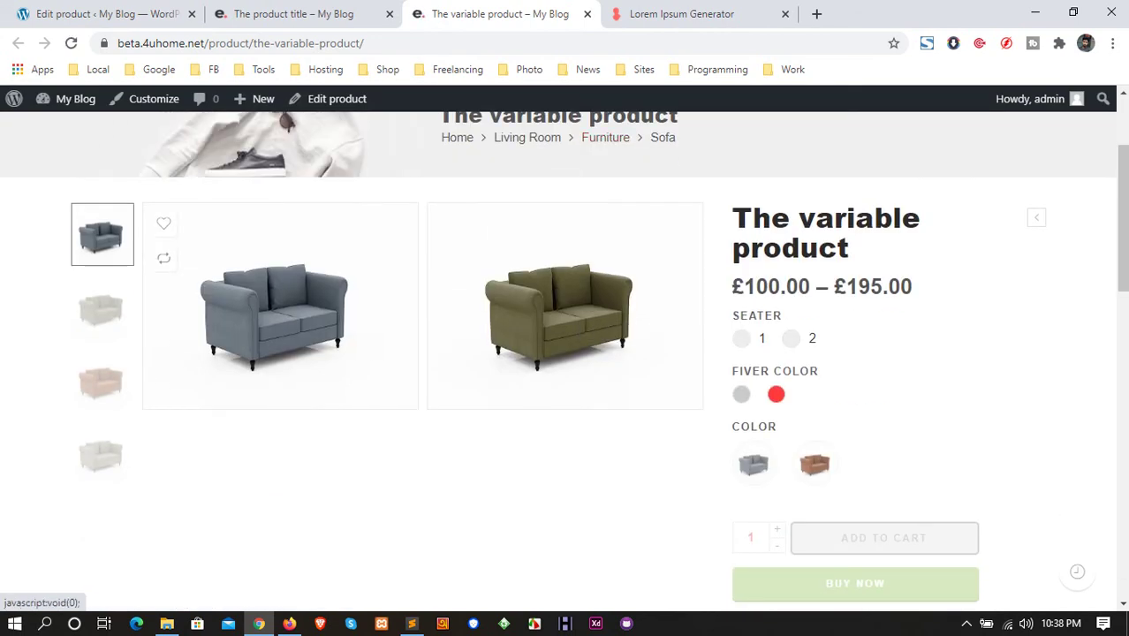
click(741, 338)
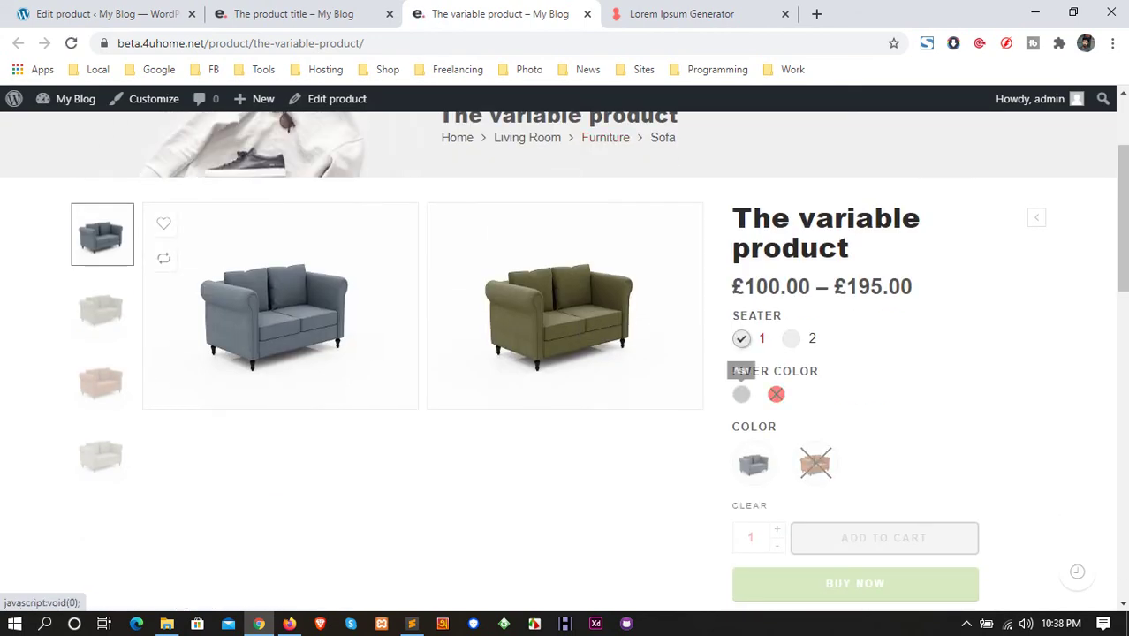
click(741, 394)
click(753, 463)
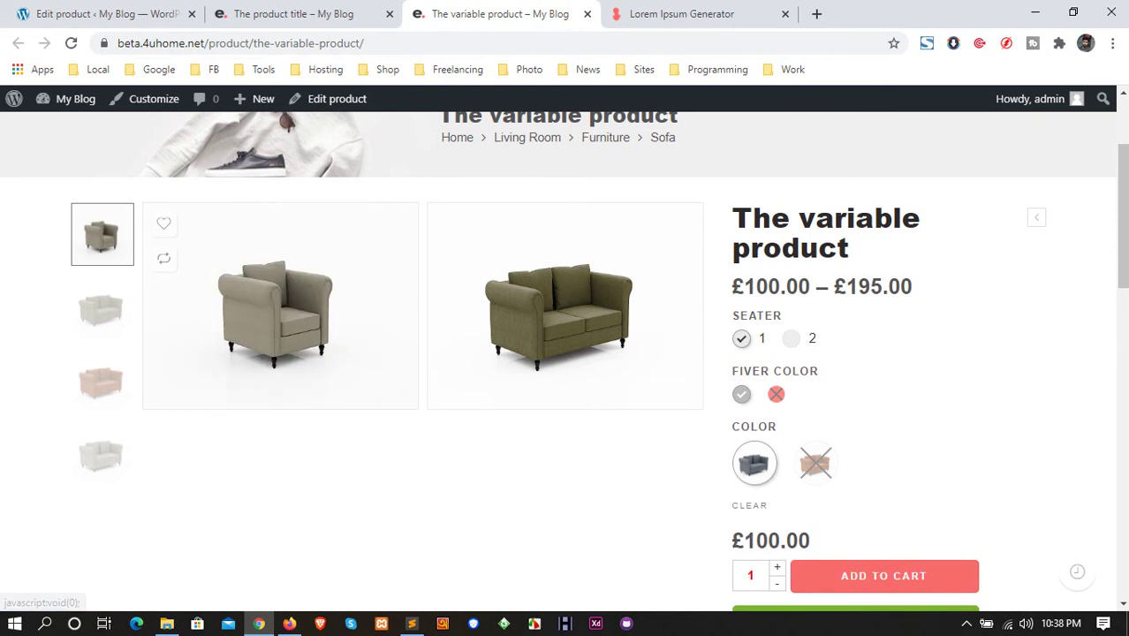
Preview the Seater 2 variations on the product page, first in Ash and then with Fiver Color Red and Color Red.
click(790, 338)
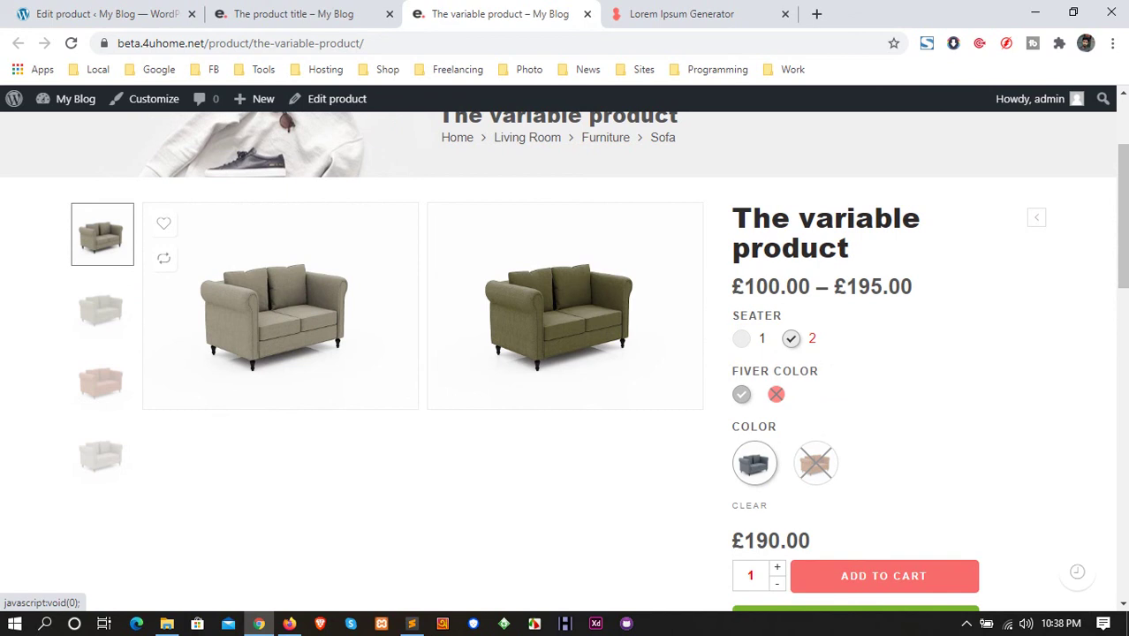
click(776, 394)
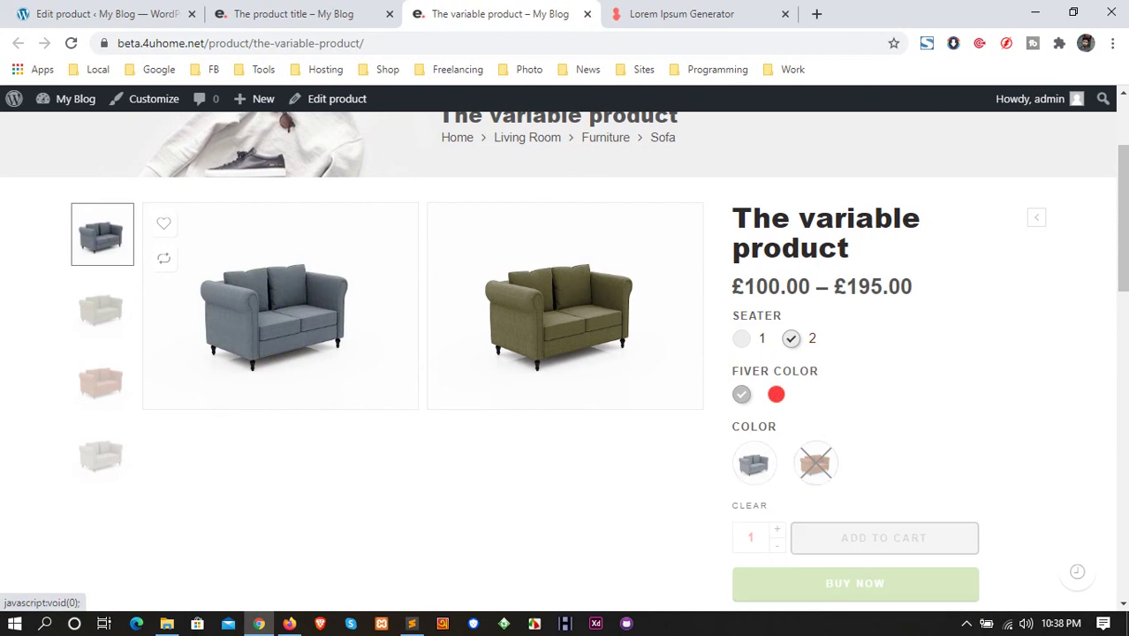
click(814, 463)
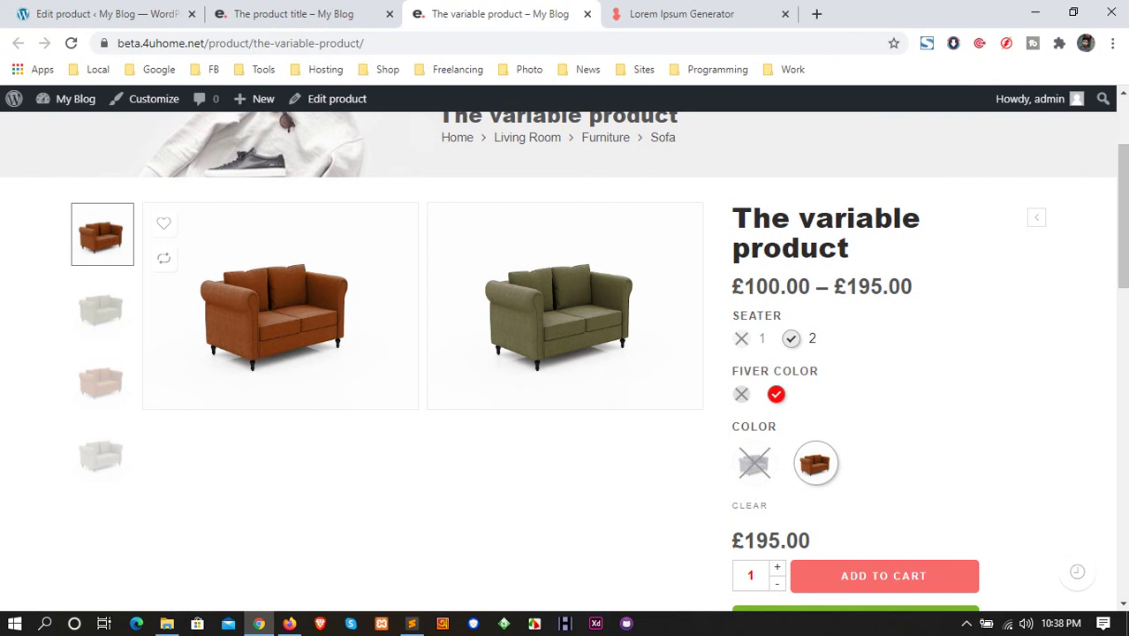
scroll(565, 318, down, 2)
scroll(565, 318, up, 2)
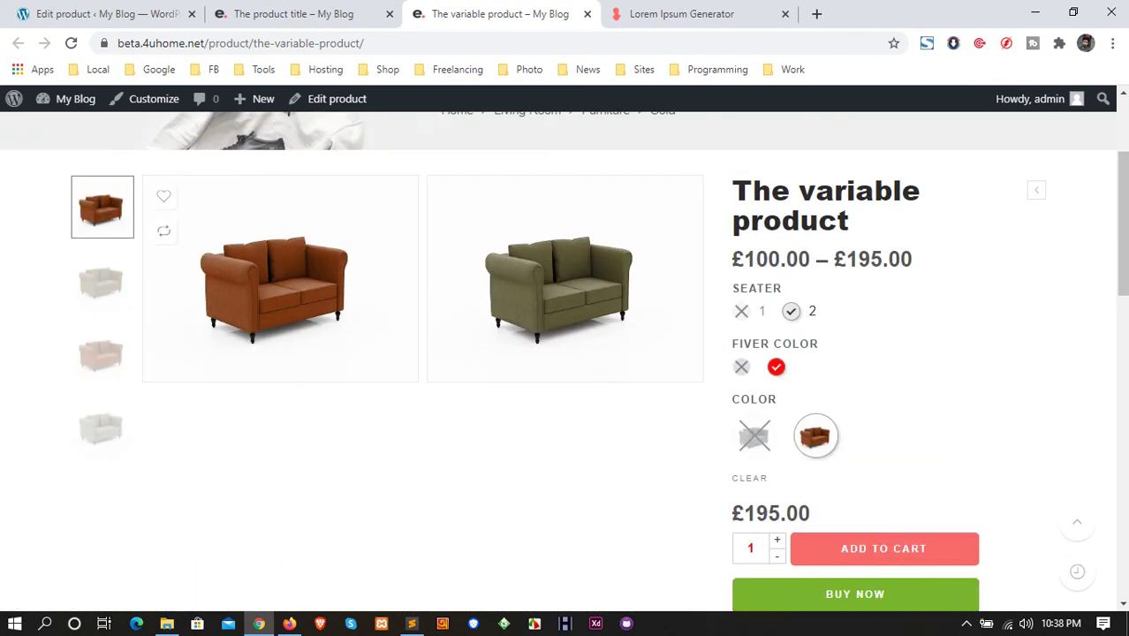
click(967, 622)
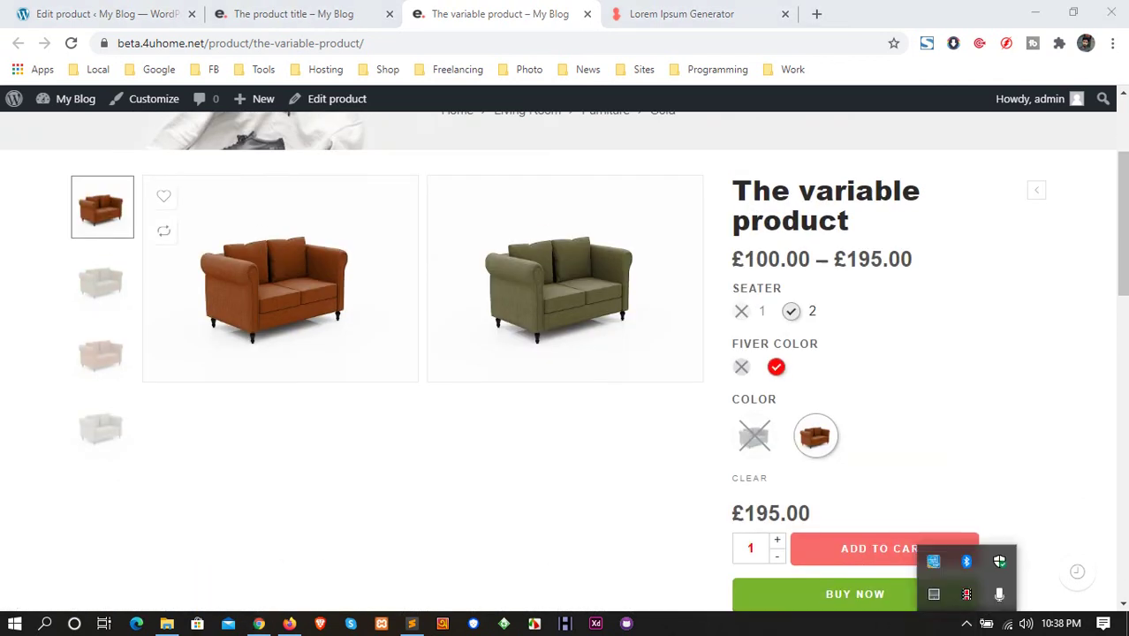